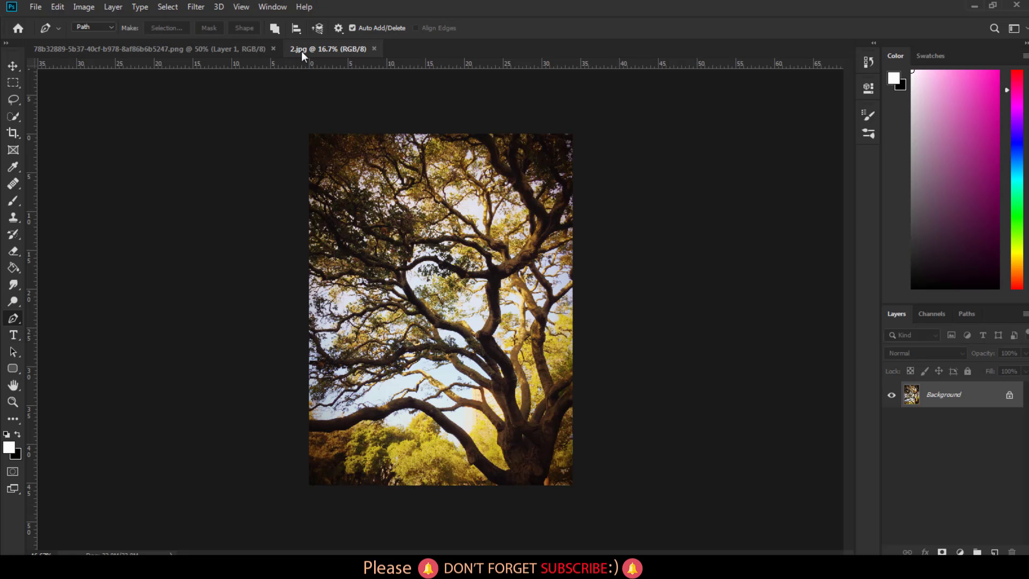
Bring the man's portrait document to the front and zoom in and out on it
left_click(13, 66)
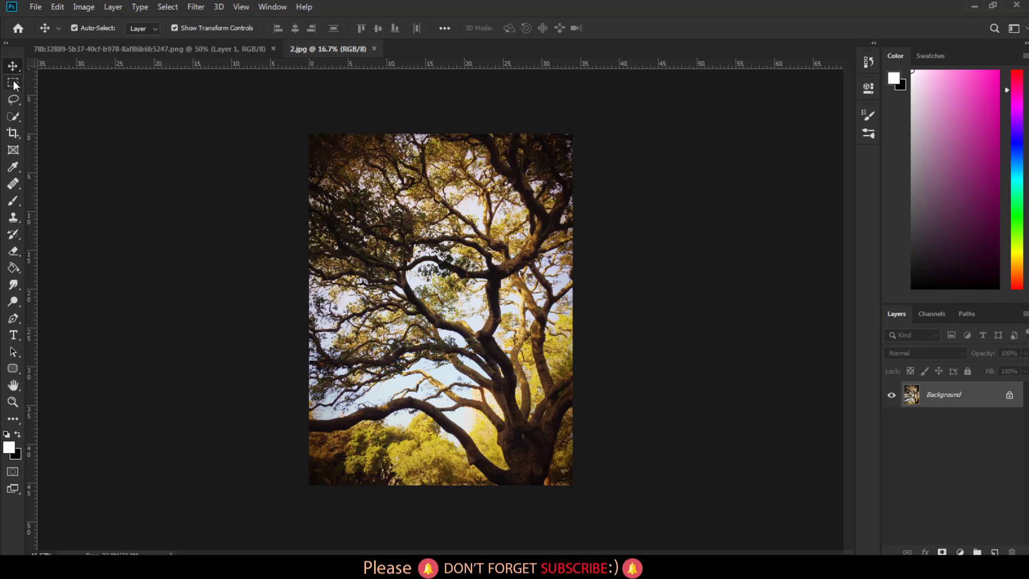
left_click(98, 49)
left_click(18, 319)
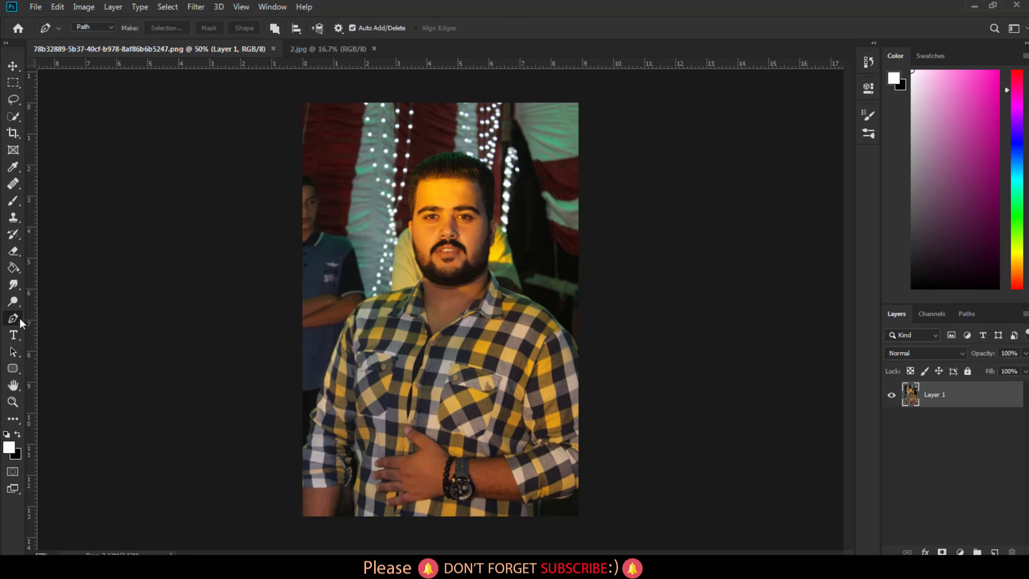
scroll(403, 428, "up", 2)
scroll(403, 429, "up", 2)
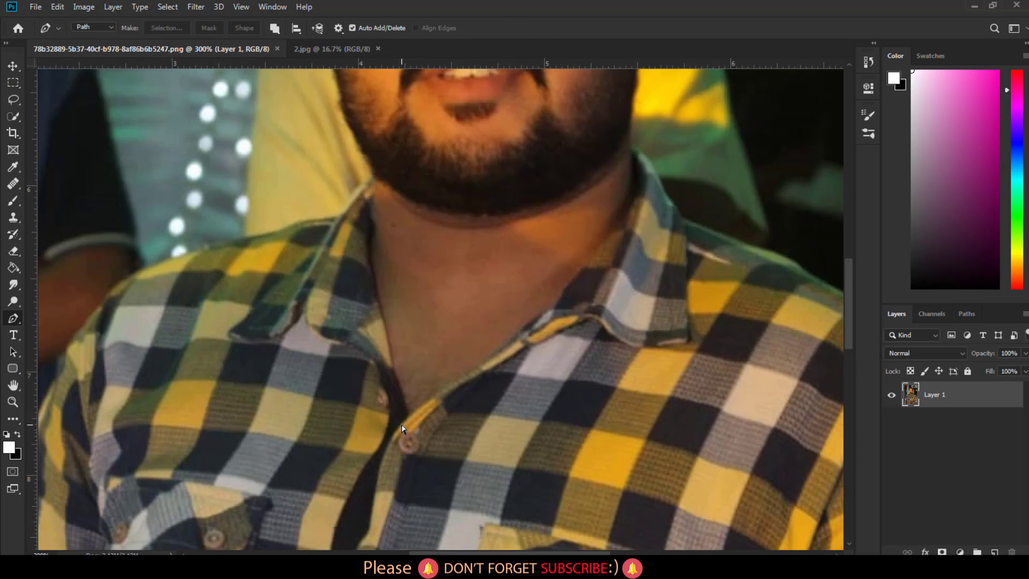
scroll(403, 429, "up", 2)
scroll(403, 428, "down", 2)
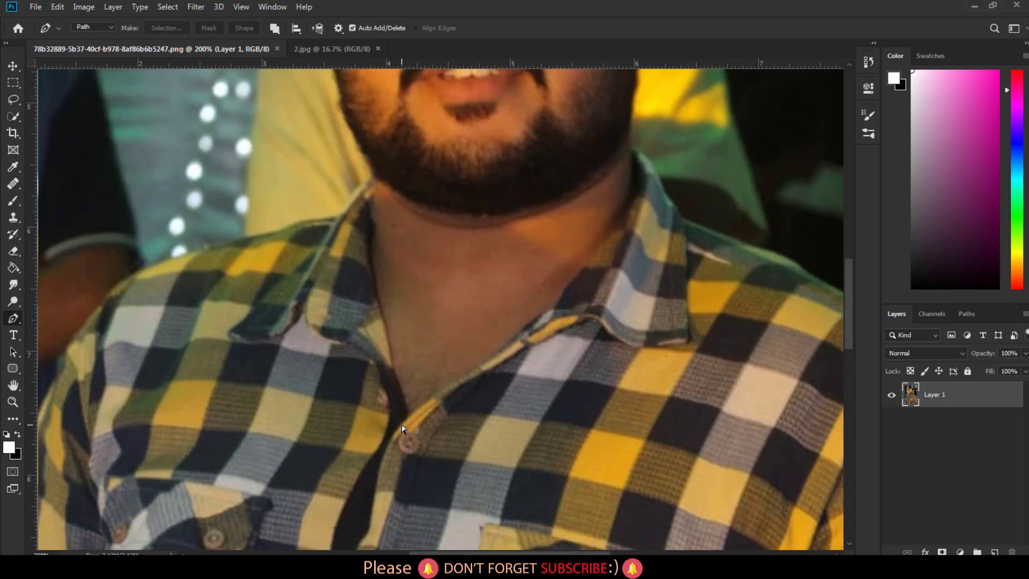
scroll(403, 429, "down", 4)
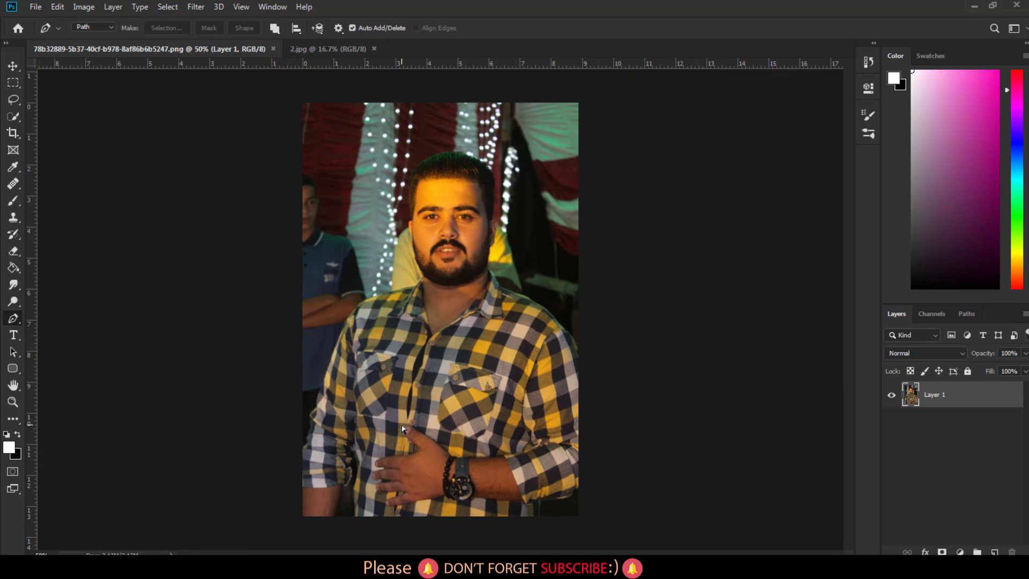
left_click(197, 6)
In Camera Raw, set Highlights +23, Shadows +78, Whites -10, Blacks +3, Contrast +22, Clarity +12, Dehaze +14
left_click(217, 82)
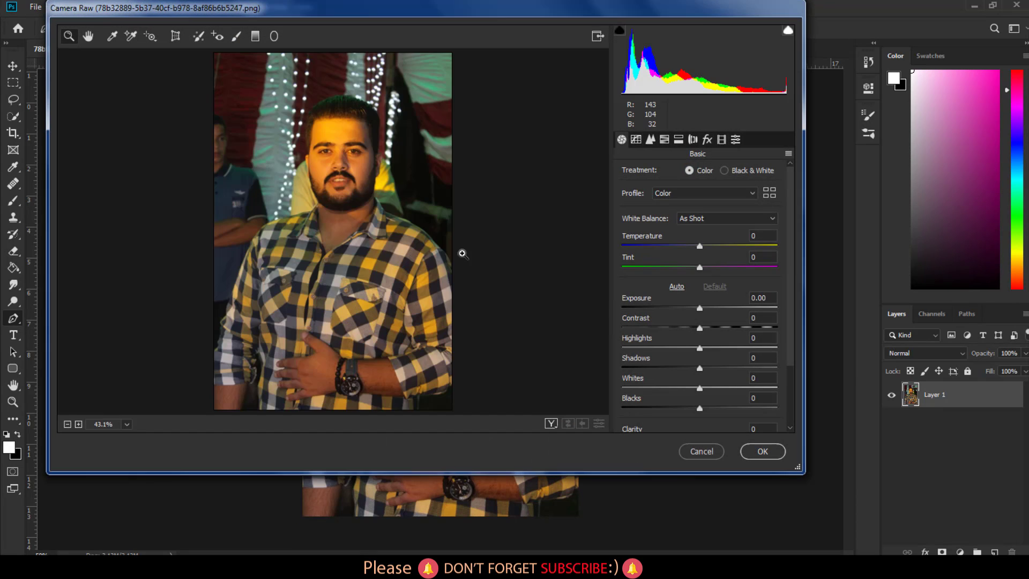
mouse_move(700, 349)
left_mouse_down()
mouse_move(695, 341)
mouse_move(745, 370)
mouse_move(768, 364)
left_mouse_up()
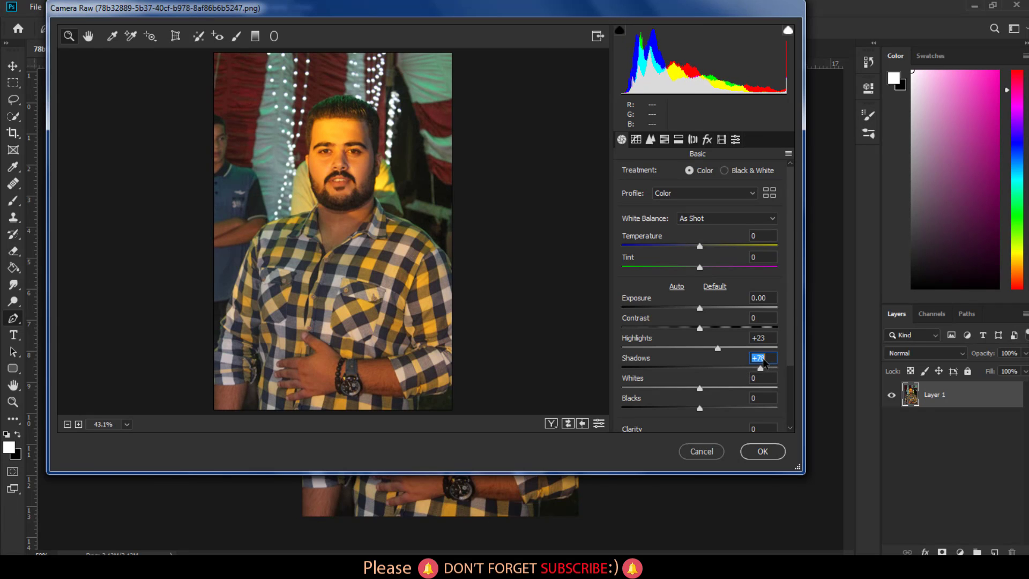
mouse_move(715, 388)
left_mouse_down()
mouse_move(692, 388)
mouse_move(727, 409)
mouse_move(702, 409)
left_mouse_up()
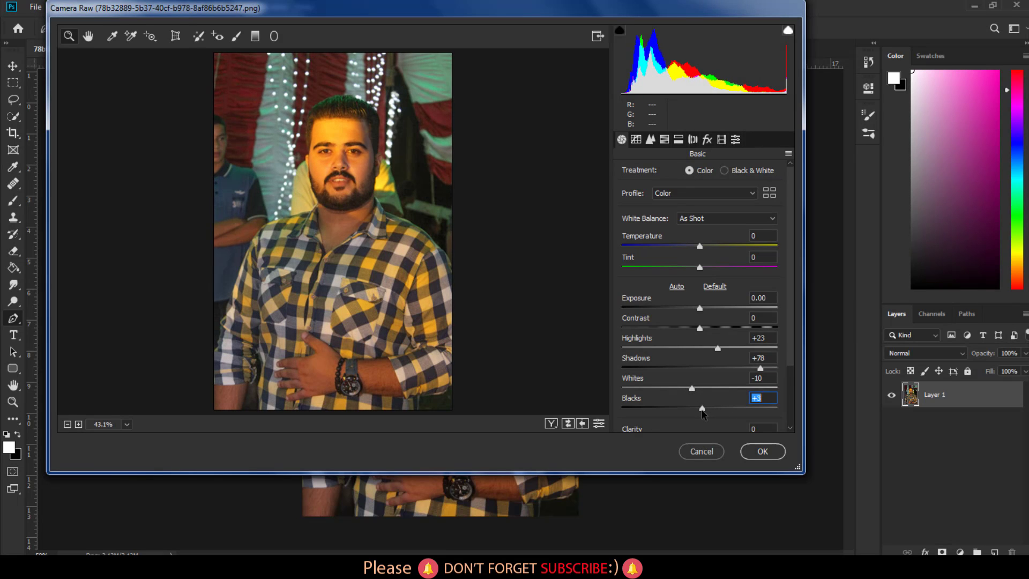
scroll(709, 382, "down", 2)
left_click_drag(700, 358, 710, 359)
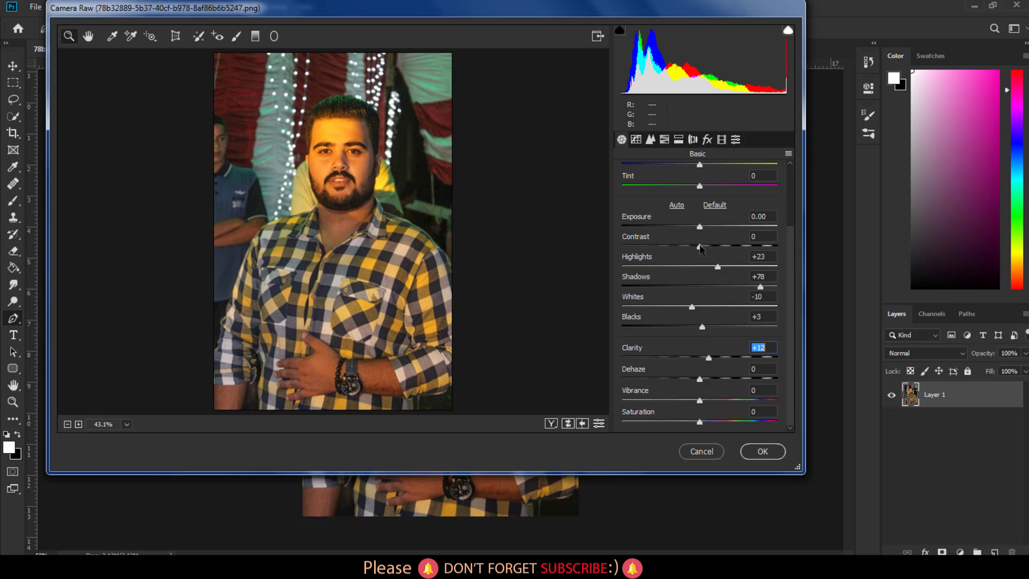
left_click_drag(700, 246, 717, 247)
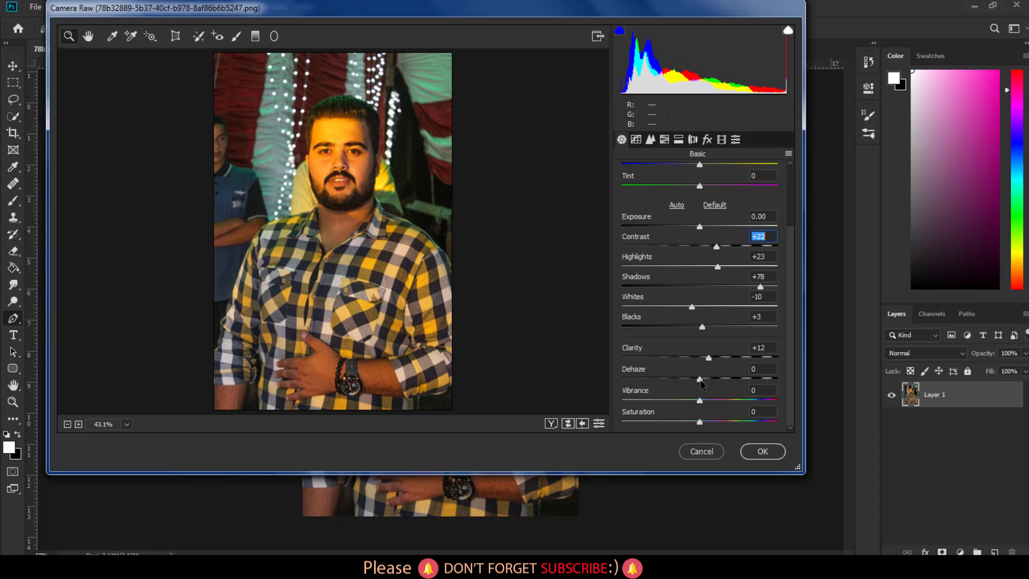
left_click_drag(701, 382, 712, 381)
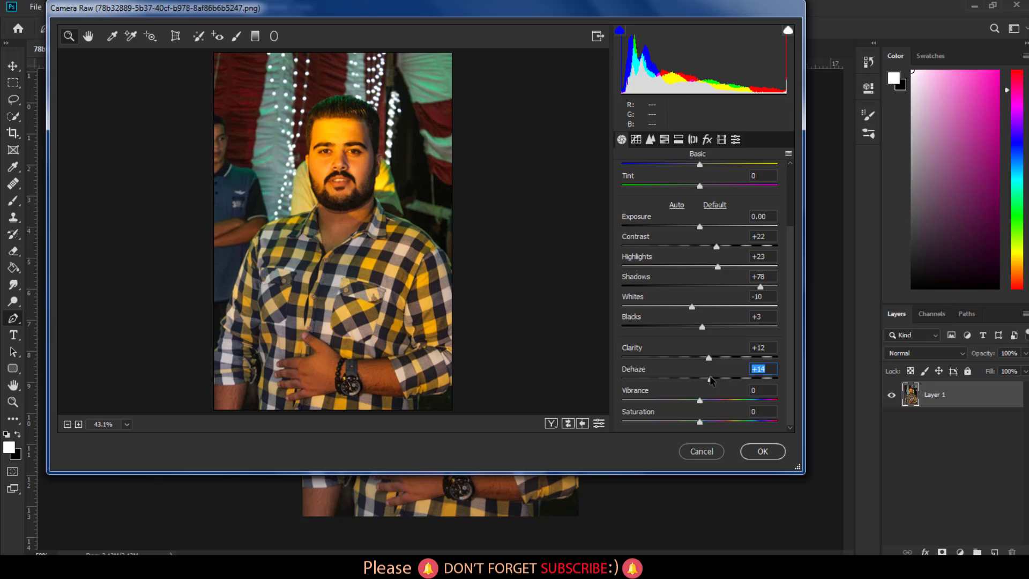
Apply the Camera Raw adjustments and zoom in on the shirt and sleeve
left_click(752, 457)
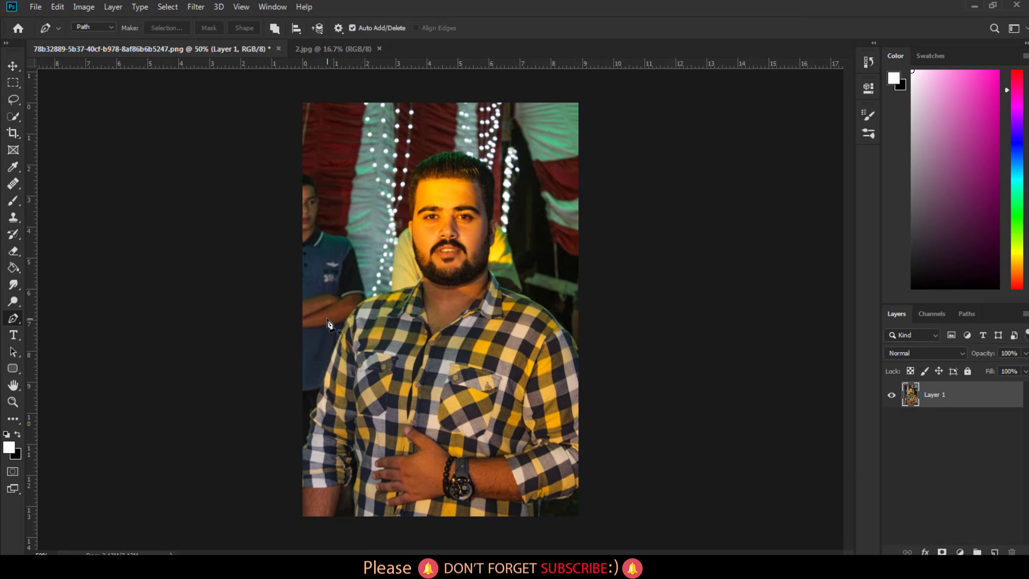
scroll(328, 323, "up", 3)
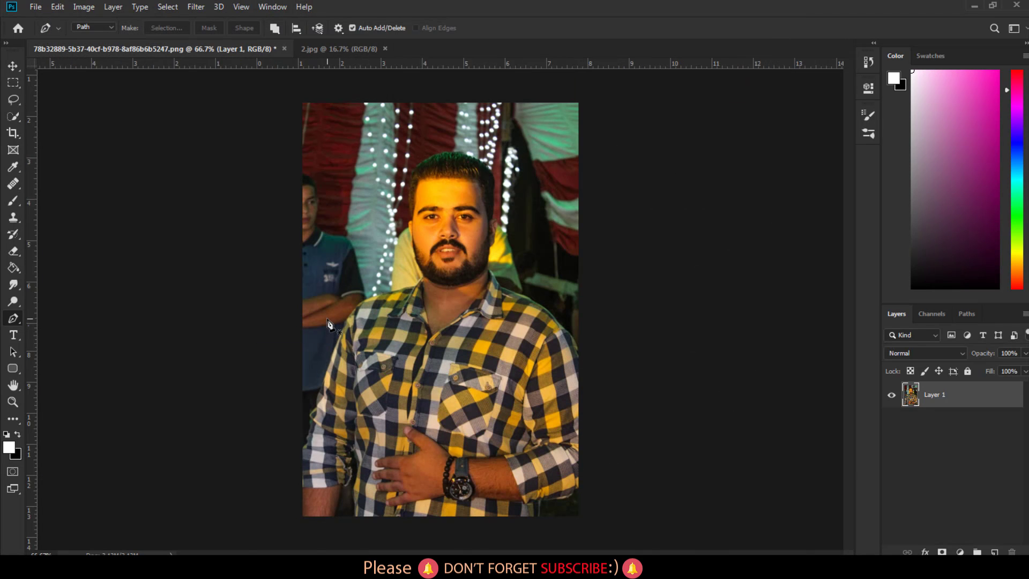
mouse_move(344, 425)
left_mouse_down()
mouse_move(432, 230)
mouse_move(418, 193)
left_mouse_up()
left_click_drag(353, 253, 385, 170)
left_click_drag(317, 345, 333, 281)
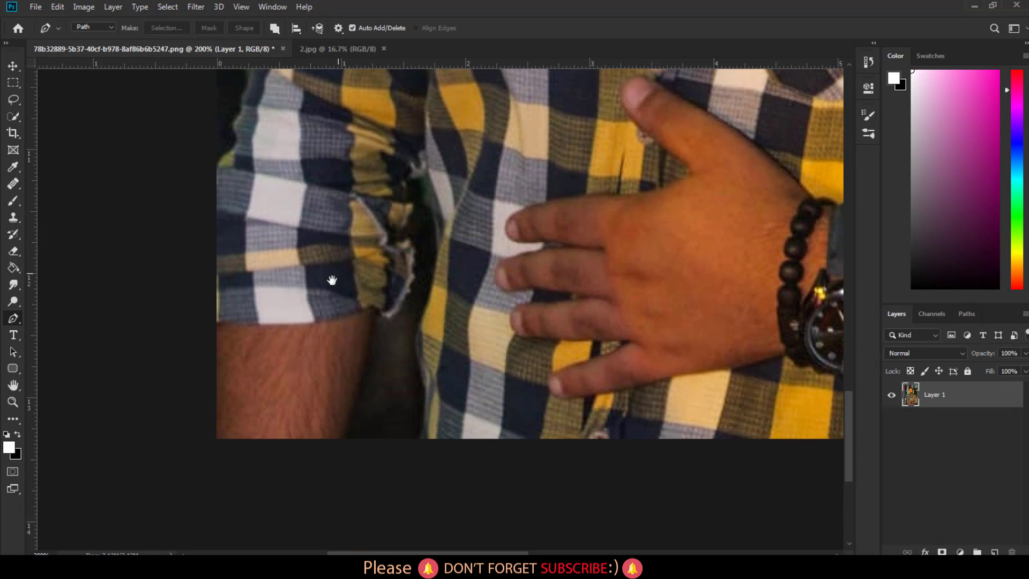
scroll(216, 320, "up", 3)
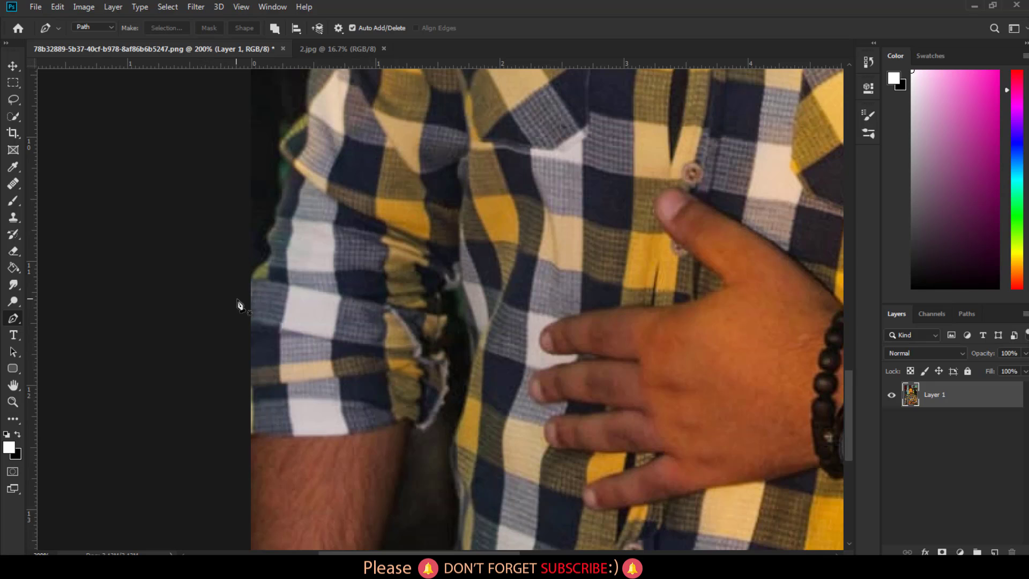
scroll(239, 301, "up", 1)
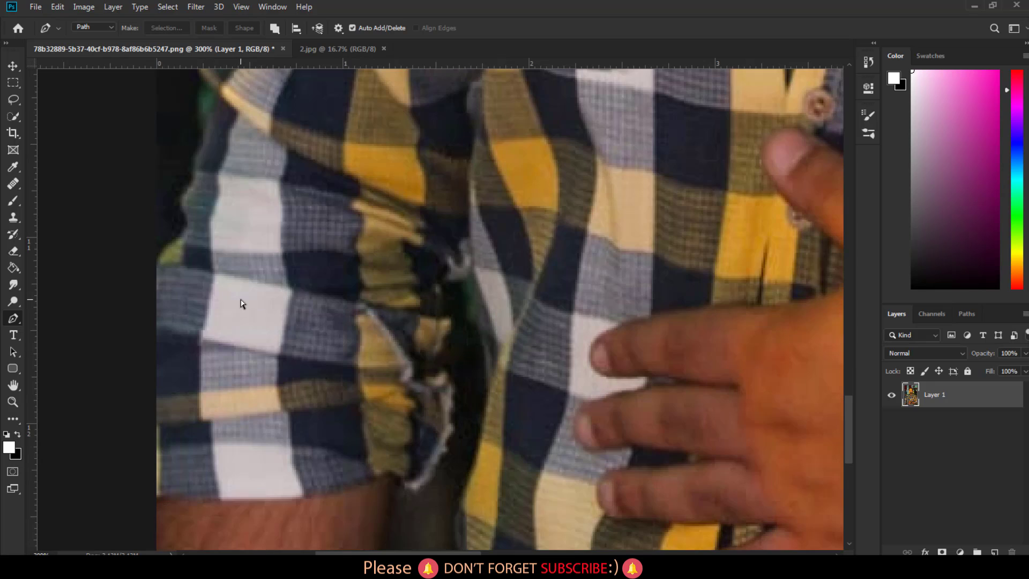
Place Pen anchors from the sleeve edge up along the shirt's left side
left_click(151, 278)
left_click_drag(199, 233, 180, 202)
left_click(180, 242, "alt")
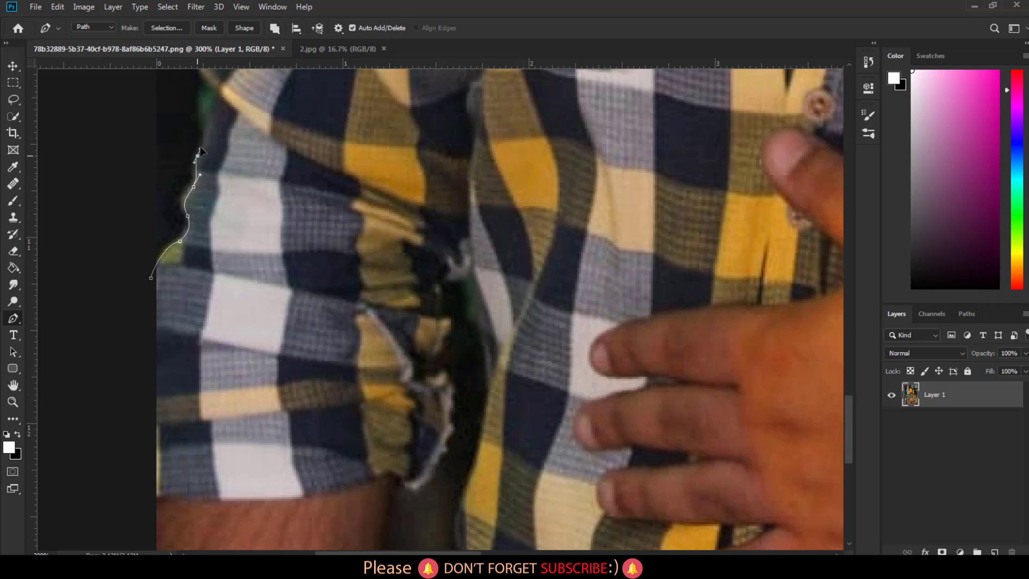
left_click_drag(204, 132, 204, 111)
scroll(204, 110, "up", 2)
scroll(206, 171, "up", 1)
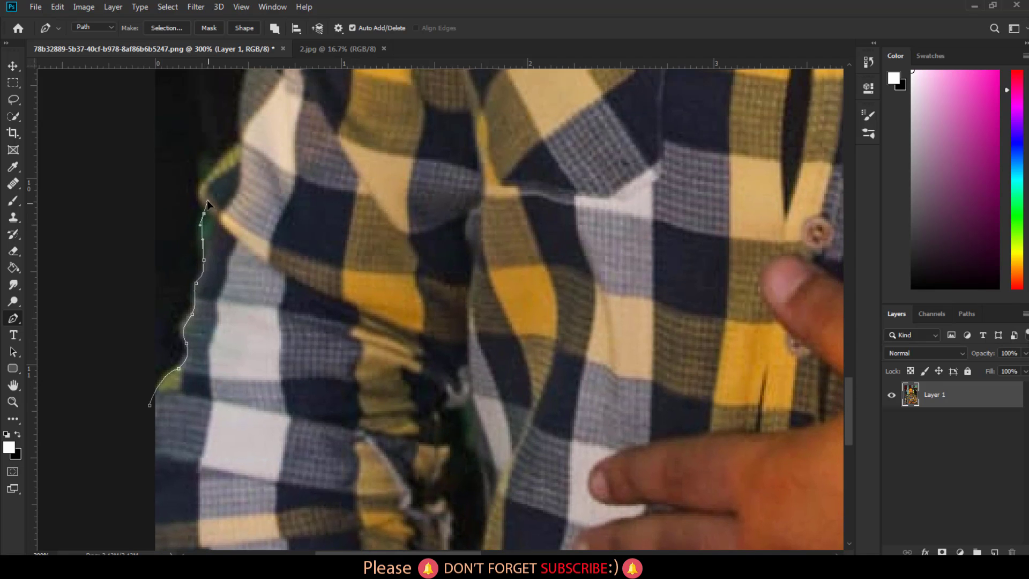
left_click_drag(210, 174, 241, 127)
scroll(243, 123, "up", 5)
left_click_drag(261, 300, 278, 254)
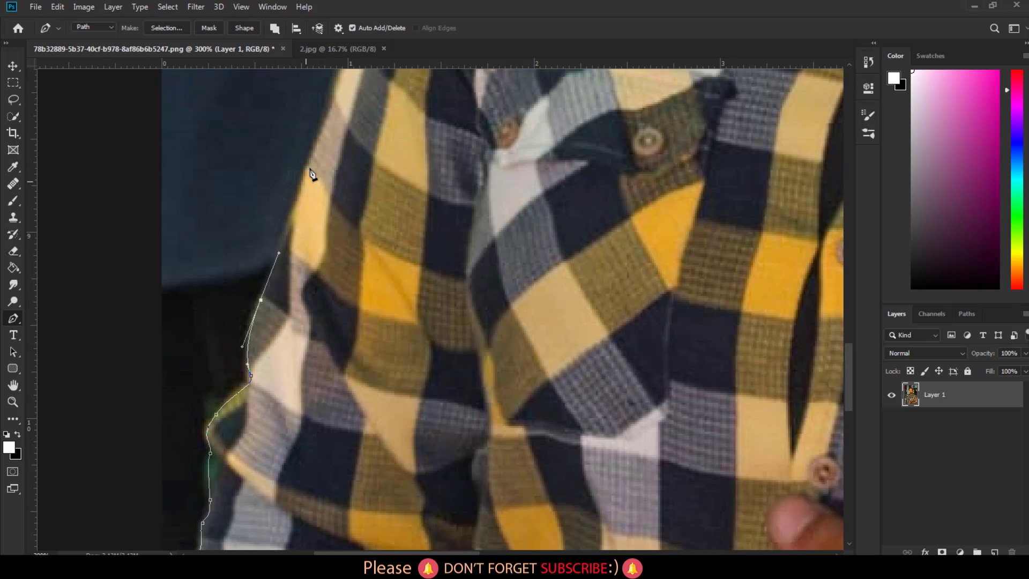
mouse_move(310, 164)
left_mouse_down()
mouse_move(318, 146)
mouse_move(332, 369)
left_mouse_up()
left_click_drag(356, 253, 370, 217)
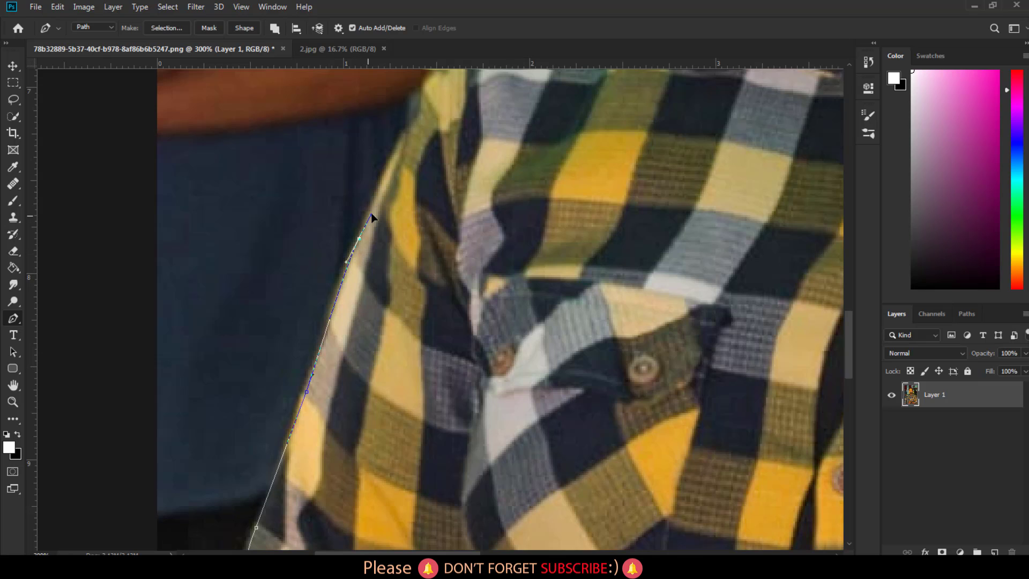
Continue the path over the shoulder to the collar, redoing a misplaced shoulder point
left_click_drag(407, 145, 394, 334)
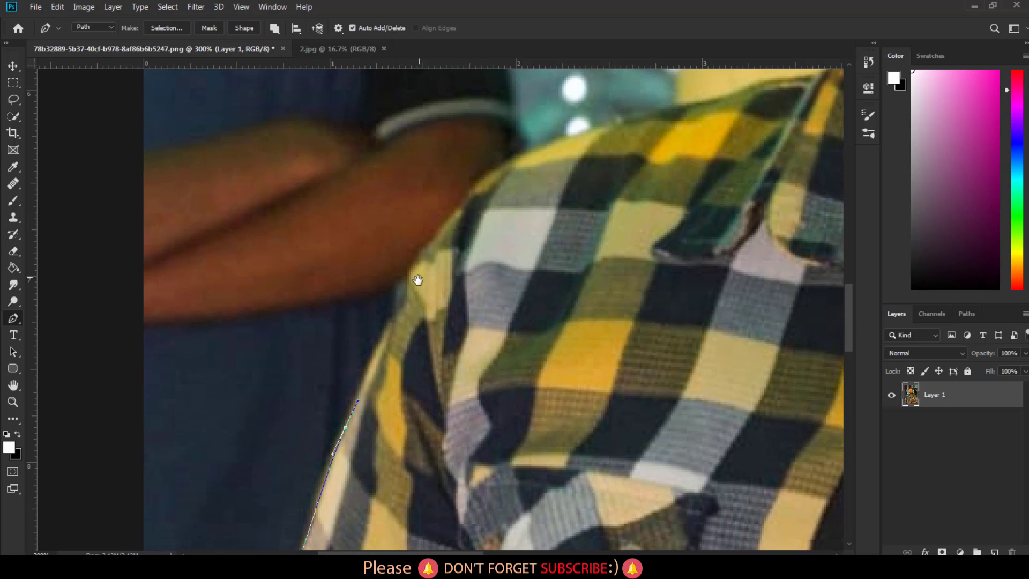
left_click(396, 307)
left_click_drag(408, 276, 419, 269)
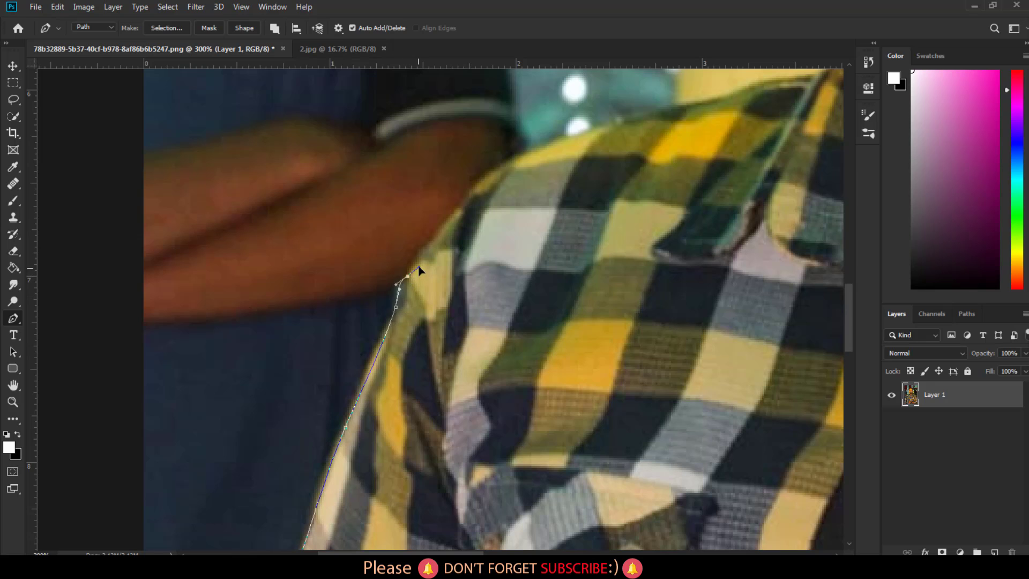
left_click(453, 214)
mouse_move(529, 157)
left_mouse_down()
mouse_move(471, 242)
mouse_move(548, 214)
left_mouse_up()
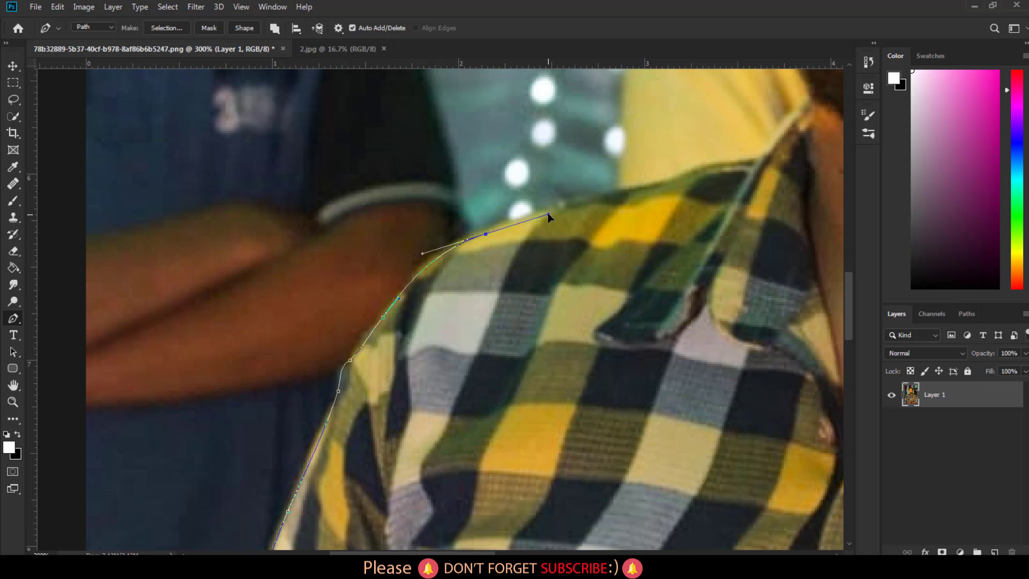
mouse_move(648, 190)
left_mouse_down()
mouse_move(700, 165)
mouse_move(757, 162)
left_mouse_up()
key("ctrl+z")
left_click_drag(756, 161, 760, 164)
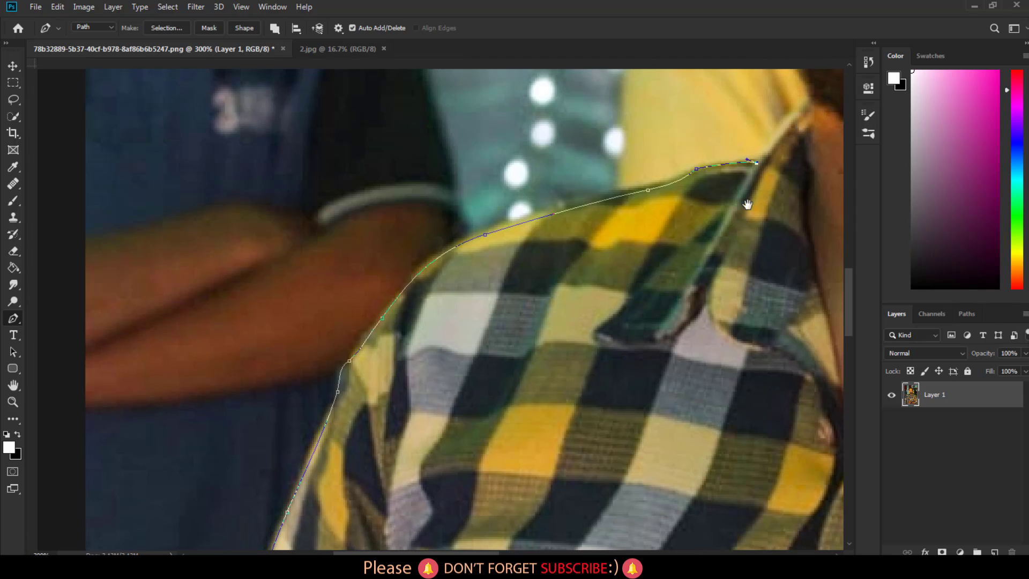
left_click_drag(762, 166, 659, 280)
left_click(669, 269)
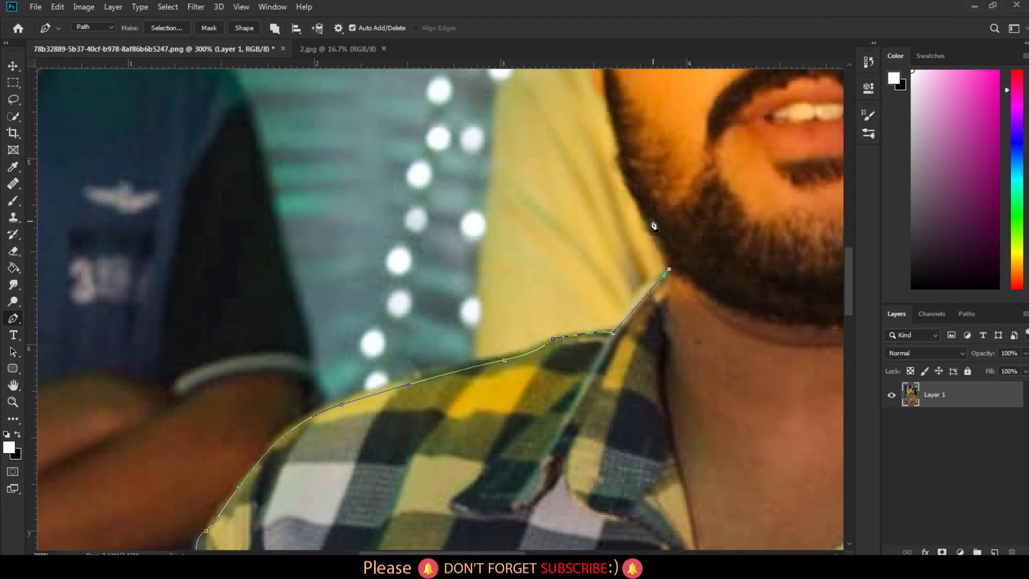
Curve the path up the neck, along the beard edge, and past the ear to the temple
mouse_move(646, 214)
left_mouse_down()
mouse_move(627, 181)
mouse_move(598, 319)
mouse_move(590, 278)
left_mouse_up()
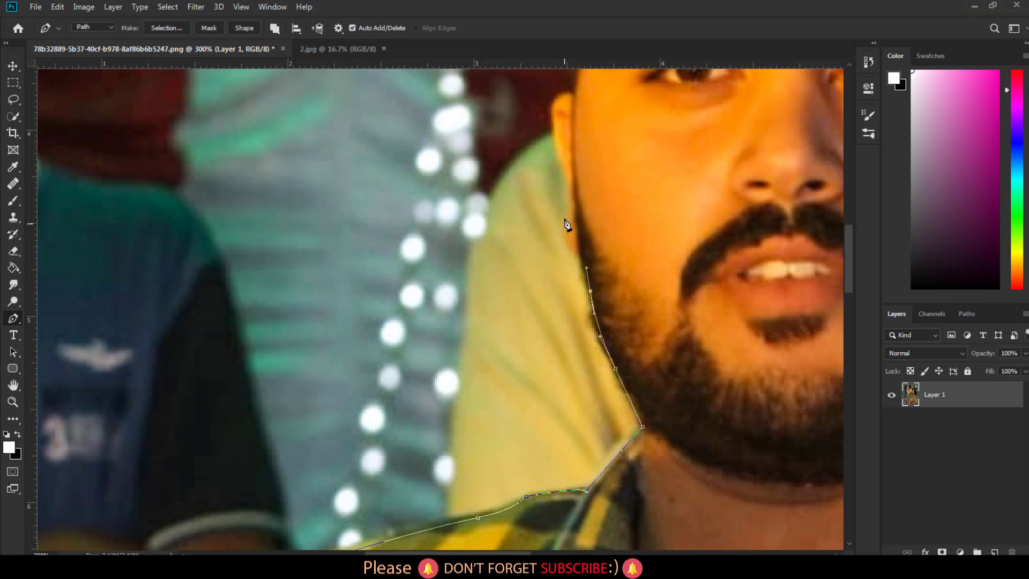
mouse_move(579, 255)
left_mouse_down()
mouse_move(552, 99)
mouse_move(583, 104)
left_mouse_up()
mouse_move(576, 102)
left_mouse_down()
mouse_move(580, 320)
mouse_move(572, 273)
left_mouse_up()
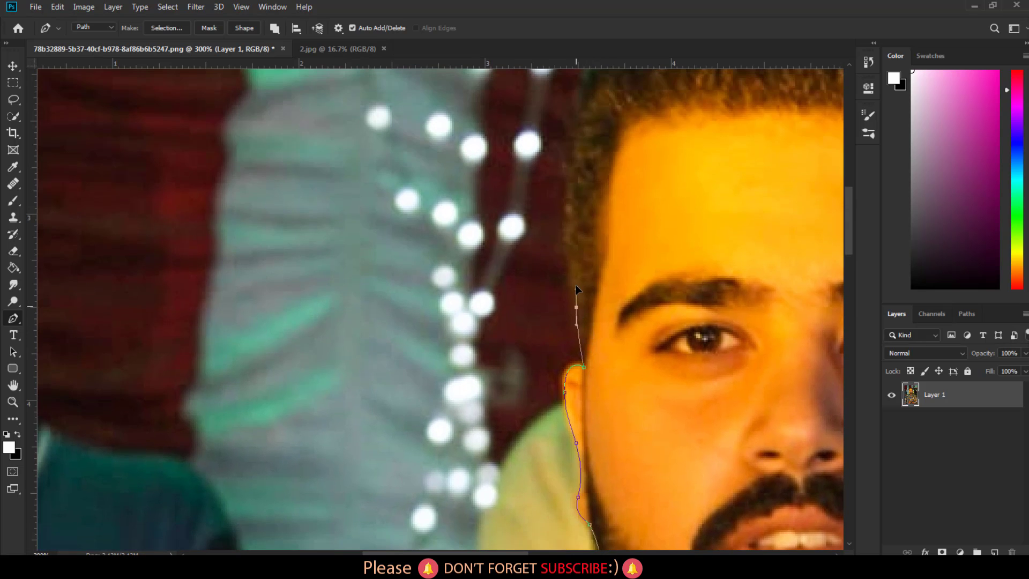
left_click(566, 192)
mouse_move(567, 175)
left_mouse_down()
mouse_move(569, 151)
mouse_move(566, 294)
mouse_move(595, 217)
left_mouse_up()
left_click(558, 329)
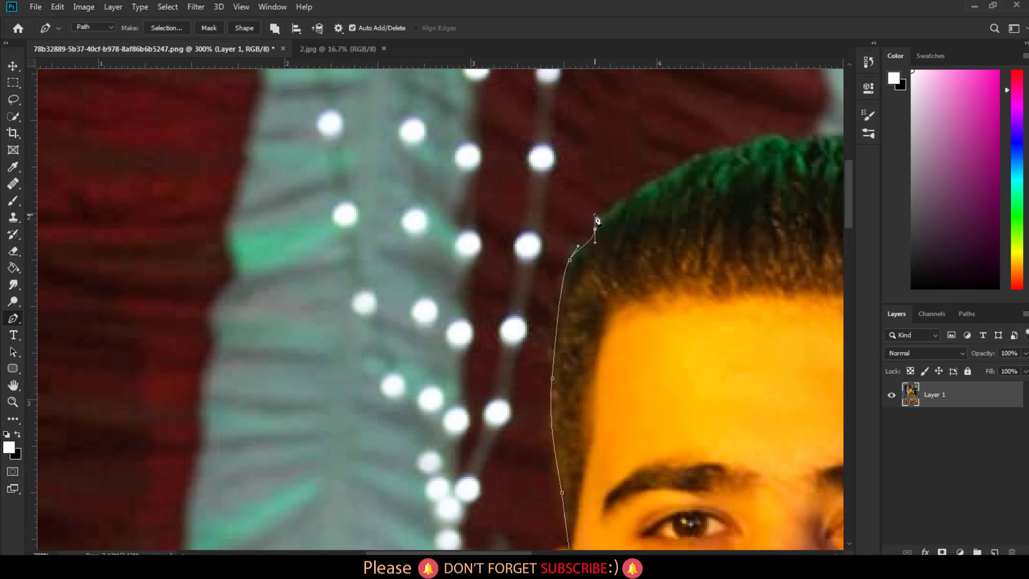
Trace the path across the hairline and down the head's right side to above the ear
left_click_drag(654, 187, 653, 182)
mouse_move(754, 142)
left_mouse_down()
mouse_move(425, 218)
mouse_move(483, 213)
mouse_move(606, 257)
left_mouse_up()
left_click(459, 217)
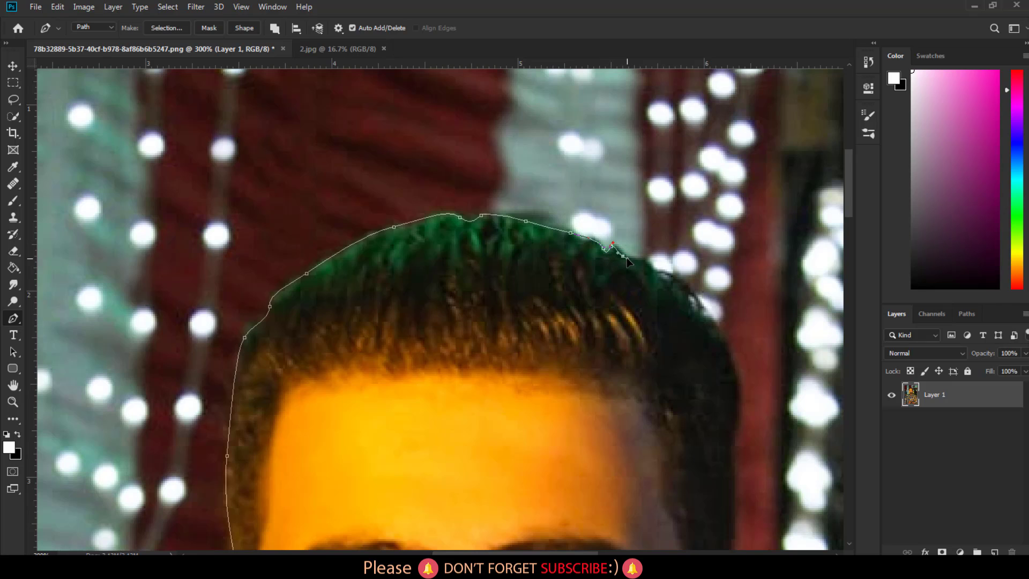
left_click(645, 261)
left_click(690, 291)
left_click(716, 334)
left_click_drag(724, 348, 680, 222)
left_click_drag(693, 296, 685, 325)
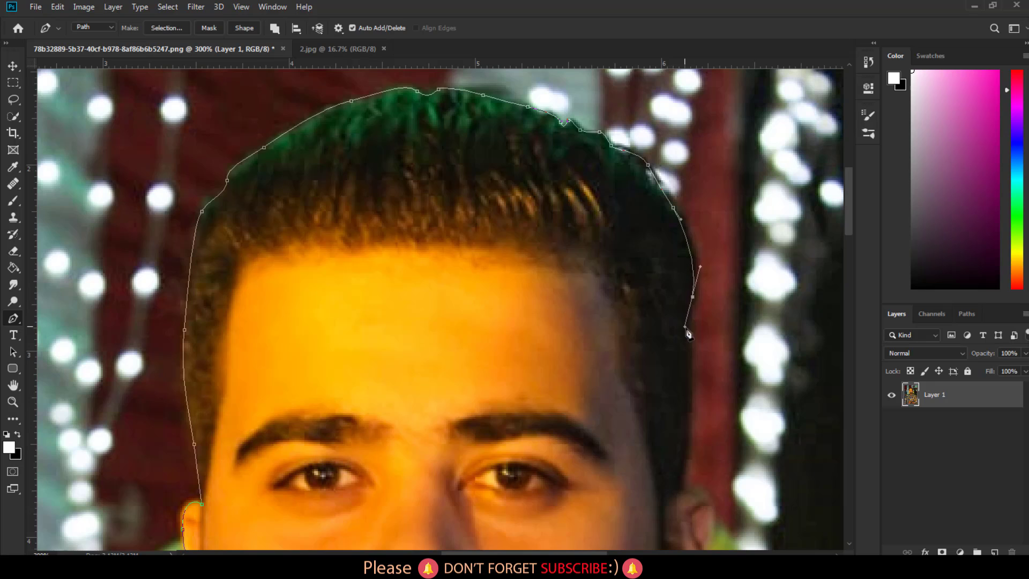
left_click_drag(689, 377, 687, 395)
mouse_move(687, 486)
left_mouse_down()
mouse_move(682, 373)
mouse_move(668, 388)
left_mouse_up()
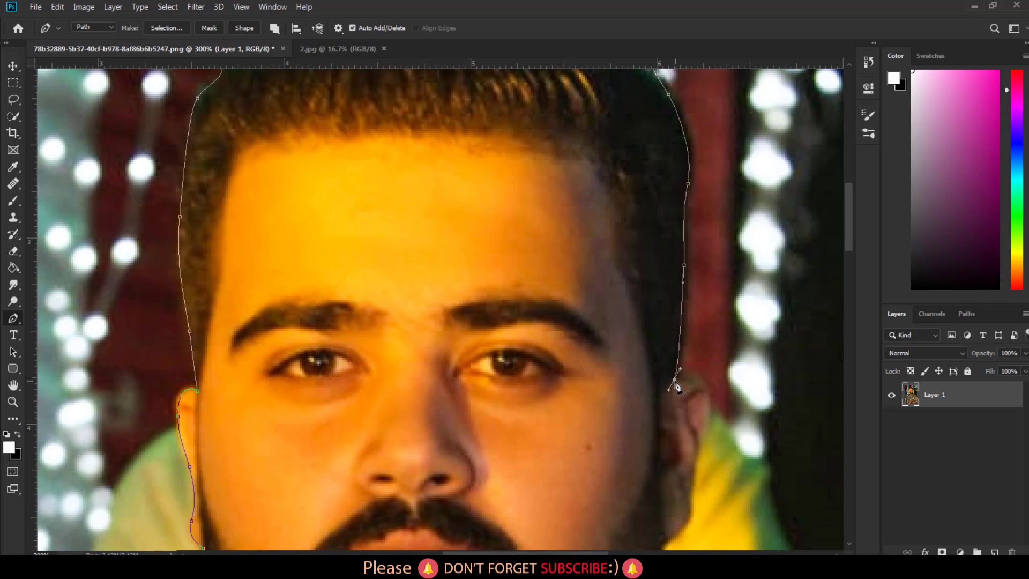
Trace corner and curved anchors around the right ear, redoing a misplaced point below it
left_click(674, 380, "alt")
left_click_drag(701, 435, 696, 474)
left_click(710, 417, "alt")
left_click_drag(695, 449, 702, 467)
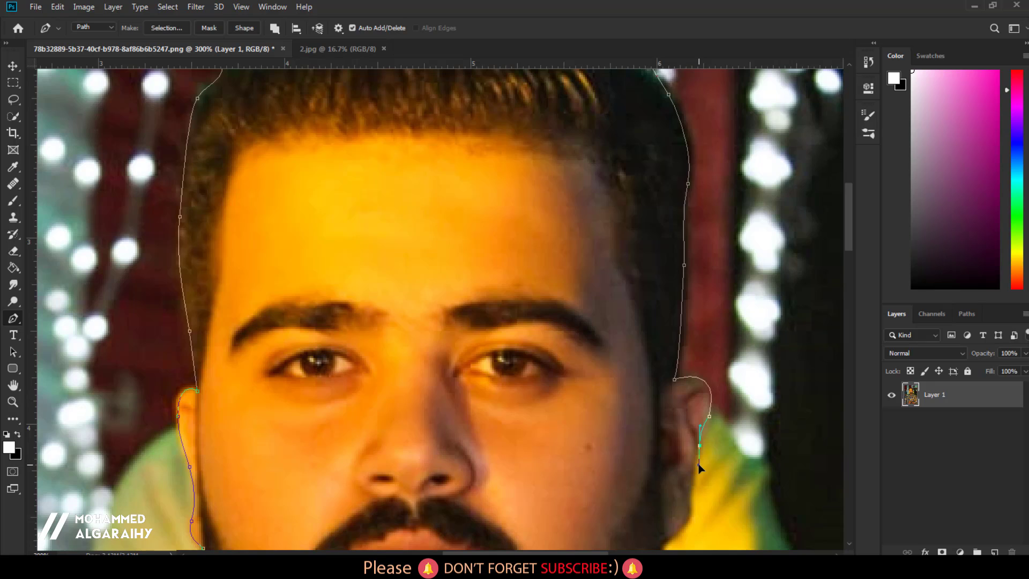
left_click_drag(692, 490, 693, 508)
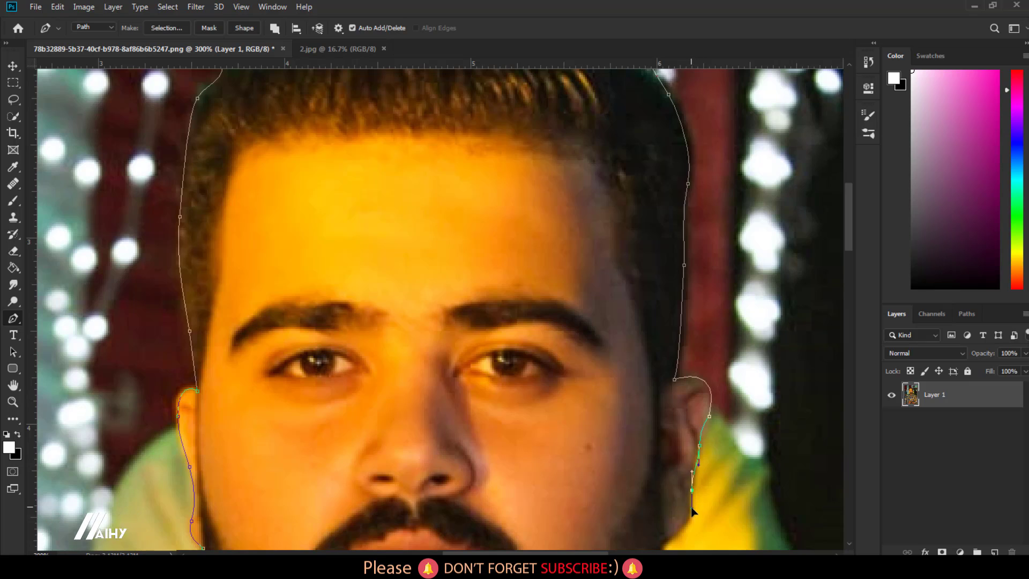
key("ctrl+z")
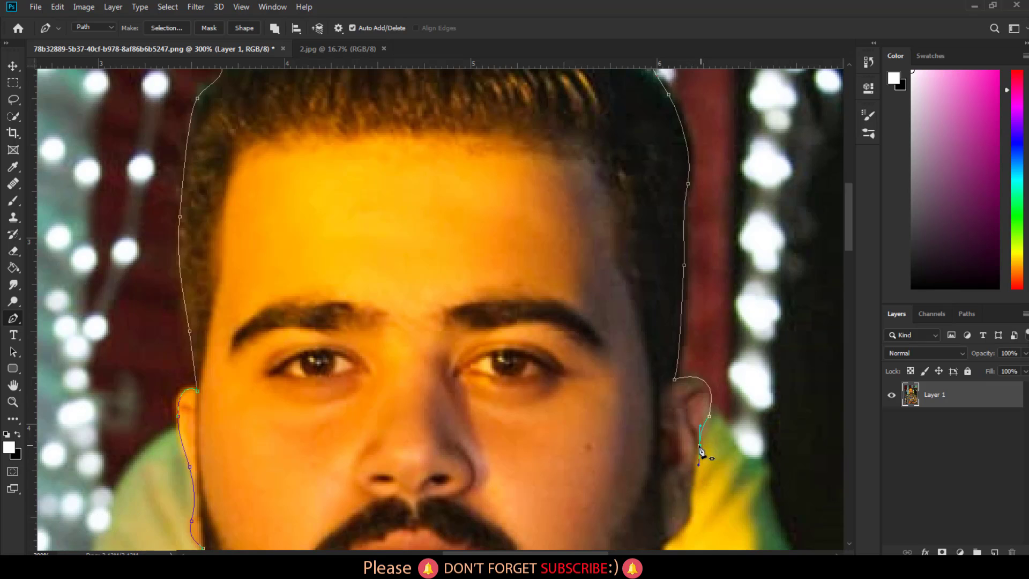
left_click_drag(699, 446, 697, 445)
left_click_drag(690, 490, 692, 513)
Curve the path along the jawline and beard edge toward the collar
mouse_move(674, 542)
left_mouse_down()
mouse_move(698, 455)
mouse_move(651, 472)
left_mouse_up()
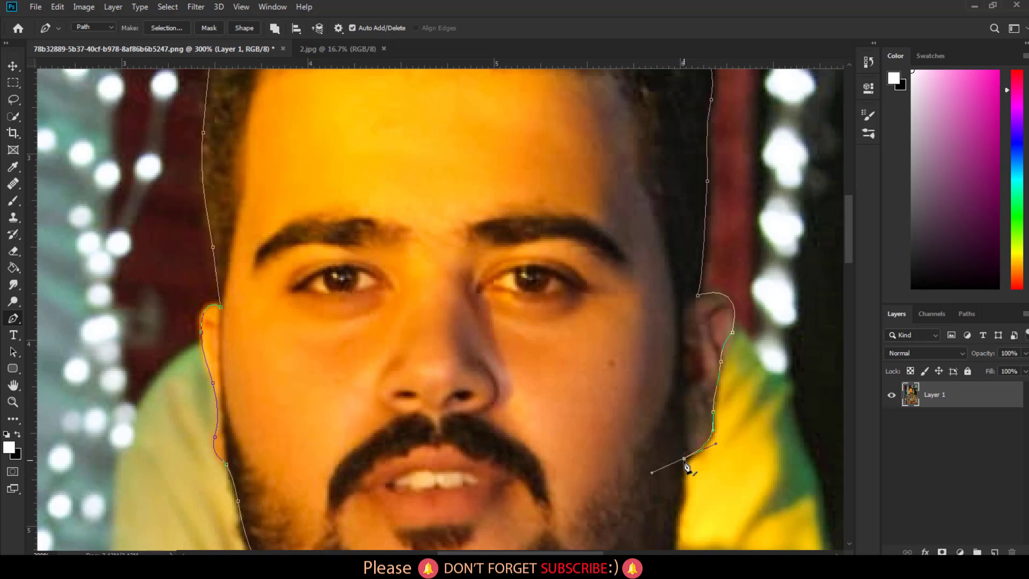
left_click_drag(682, 483, 686, 498)
left_click_drag(723, 473, 750, 149)
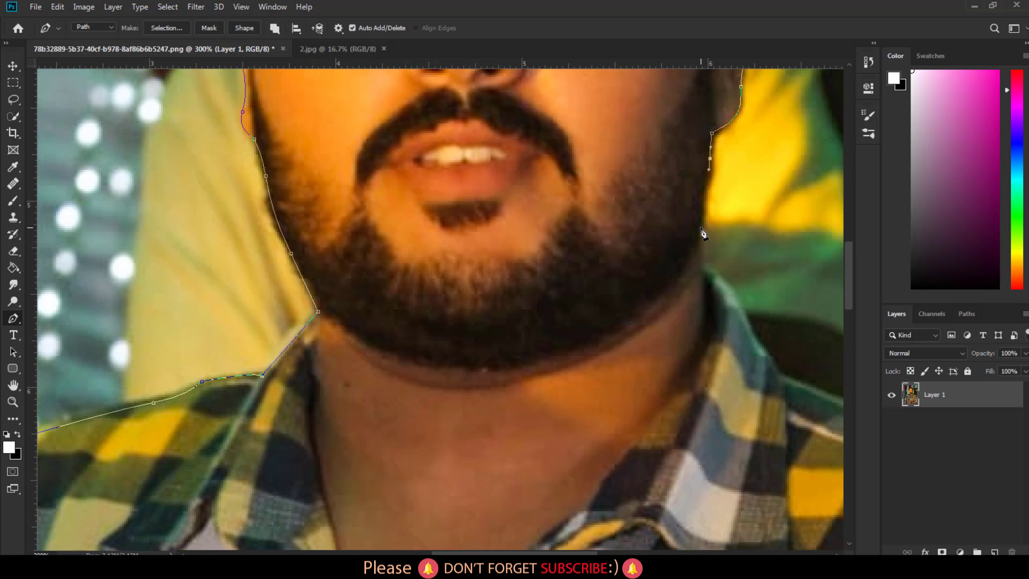
left_click(703, 264)
Anchor the path where beard meets collar and curve it over the shoulder to the upper arm
right_click(703, 262)
key("Escape")
left_click(752, 339)
left_click_drag(770, 361, 306, 194)
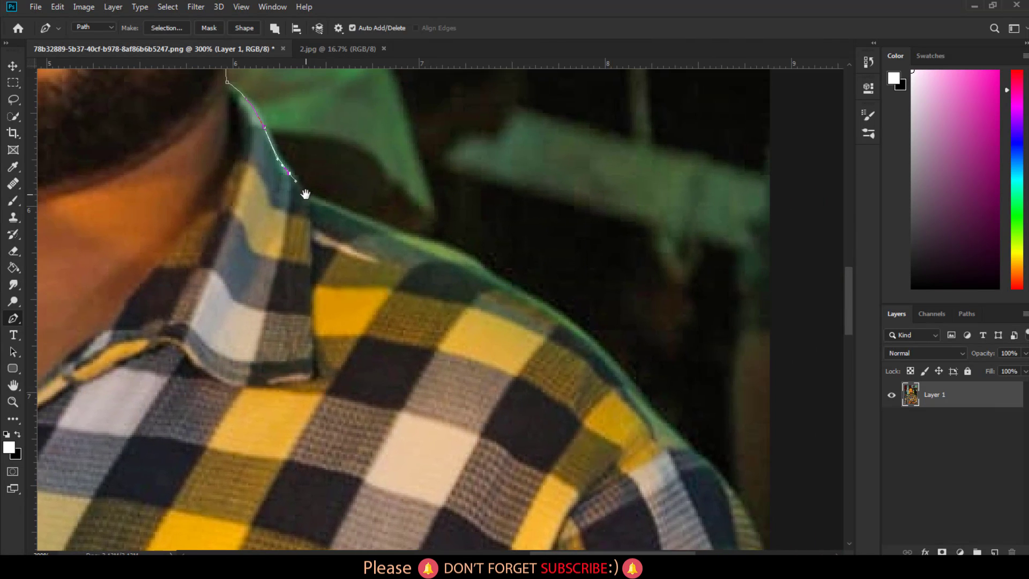
mouse_move(439, 232)
left_mouse_down()
mouse_move(104, 158)
mouse_move(109, 152)
left_mouse_up()
left_click_drag(182, 183, 198, 186)
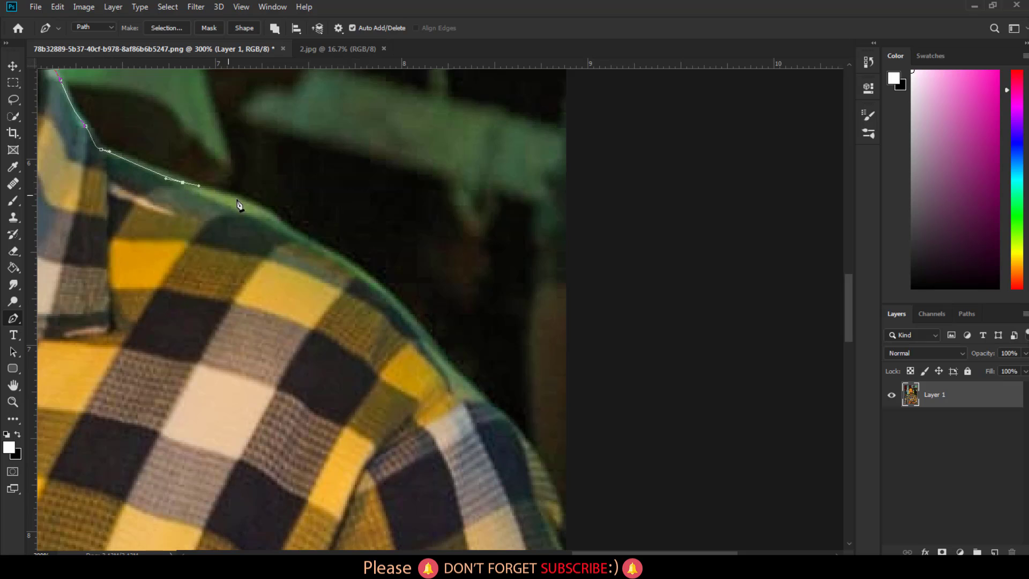
left_click_drag(269, 211, 285, 224)
left_click_drag(328, 250, 336, 253)
left_click_drag(426, 335, 442, 355)
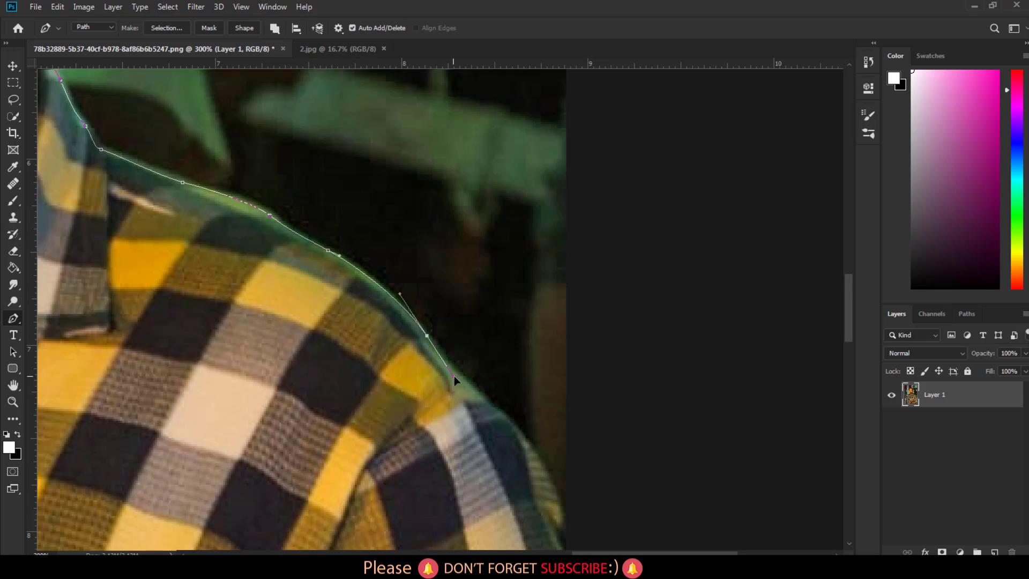
mouse_move(497, 415)
left_mouse_down()
mouse_move(515, 426)
mouse_move(487, 305)
mouse_move(511, 266)
left_mouse_up()
mouse_move(591, 420)
left_mouse_down()
mouse_move(616, 538)
mouse_move(618, 246)
left_mouse_up()
Extend the path down the sleeve, around the cuff, and below it
left_click(665, 451)
left_click_drag(665, 450, 658, 166)
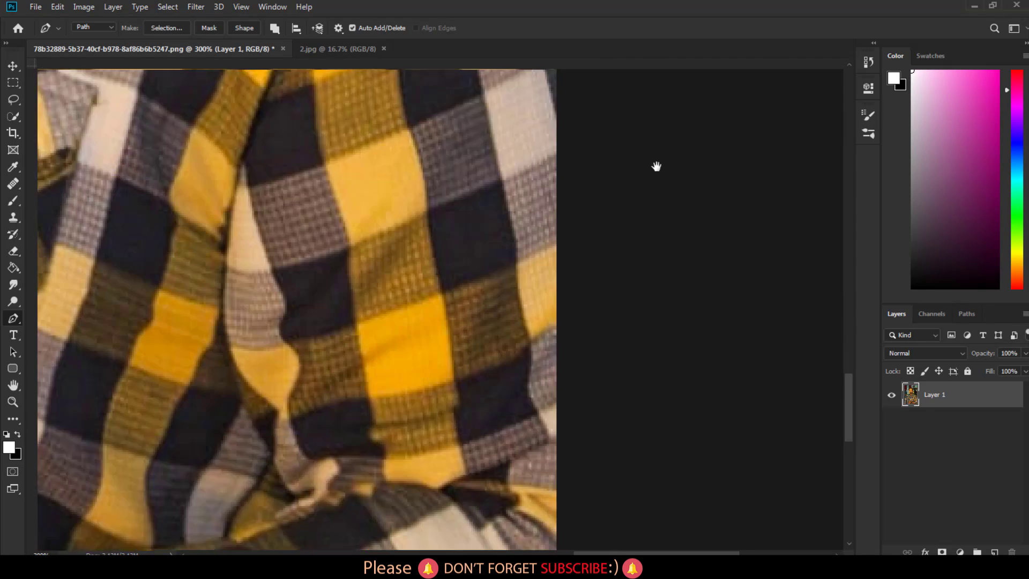
left_click(641, 343)
left_click_drag(641, 412, 627, 232)
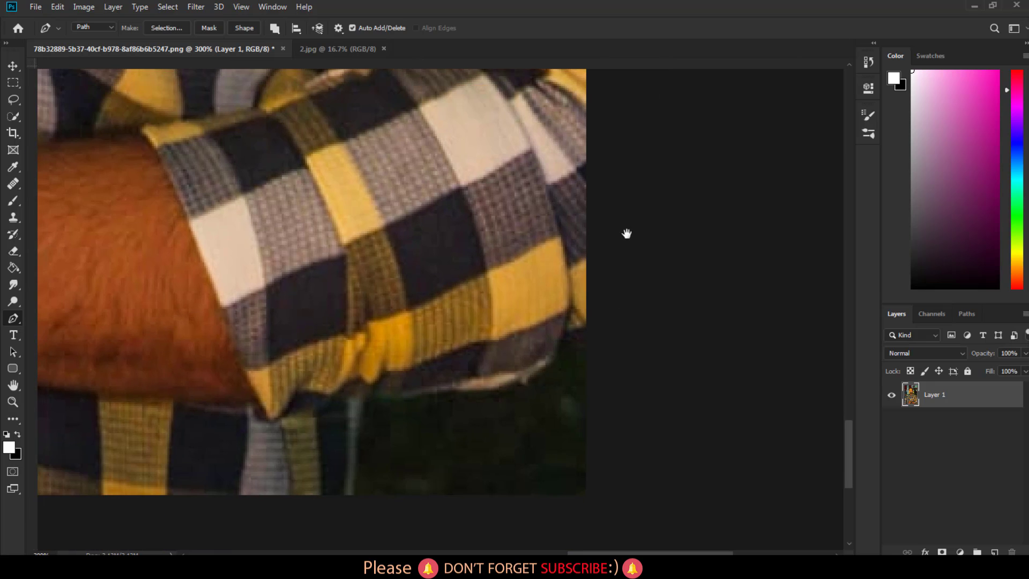
left_click_drag(590, 326, 558, 331)
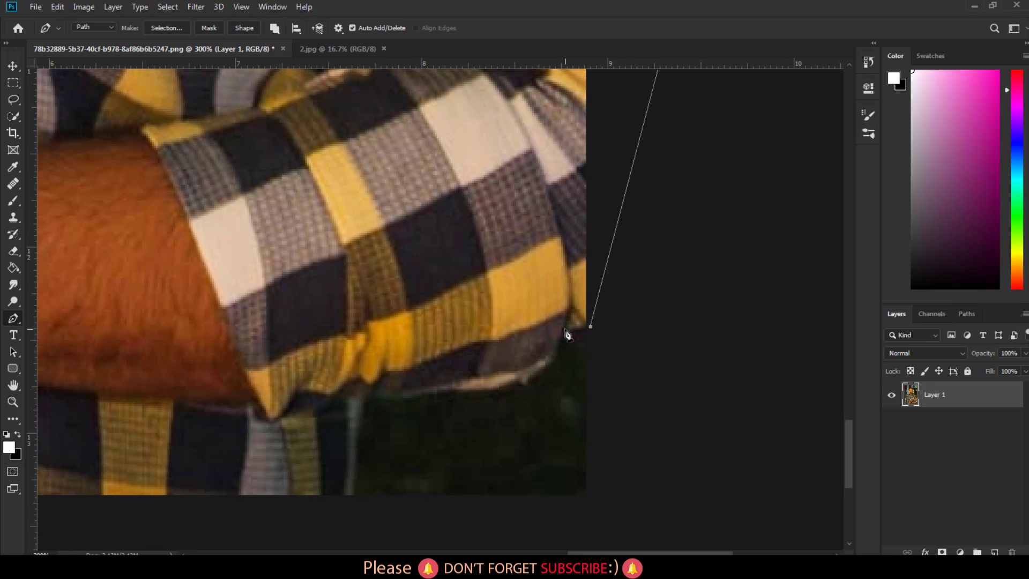
mouse_move(513, 380)
left_mouse_down()
mouse_move(366, 403)
mouse_move(358, 415)
left_mouse_up()
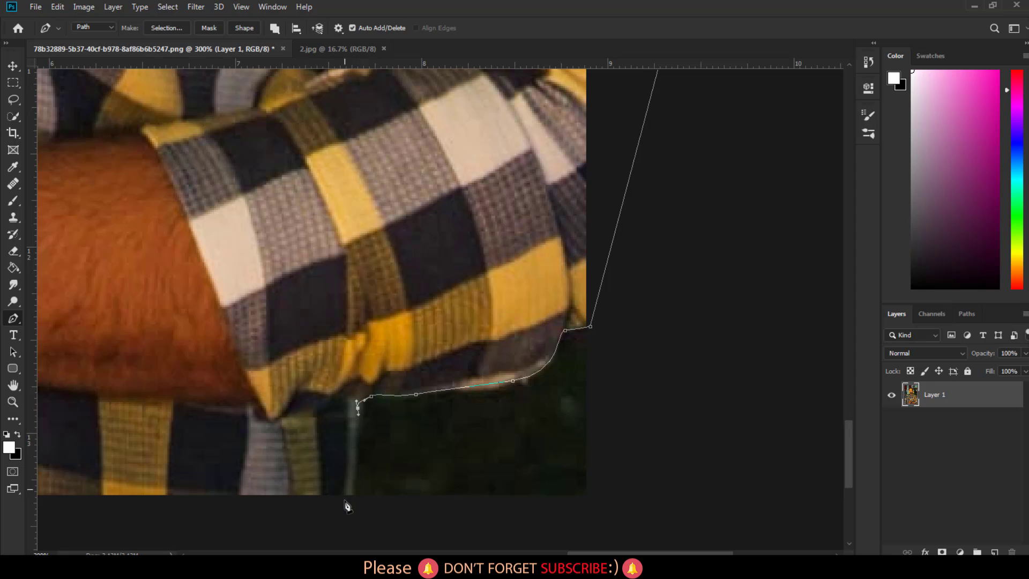
mouse_move(349, 507)
left_mouse_down()
mouse_move(346, 516)
mouse_move(407, 329)
left_mouse_up()
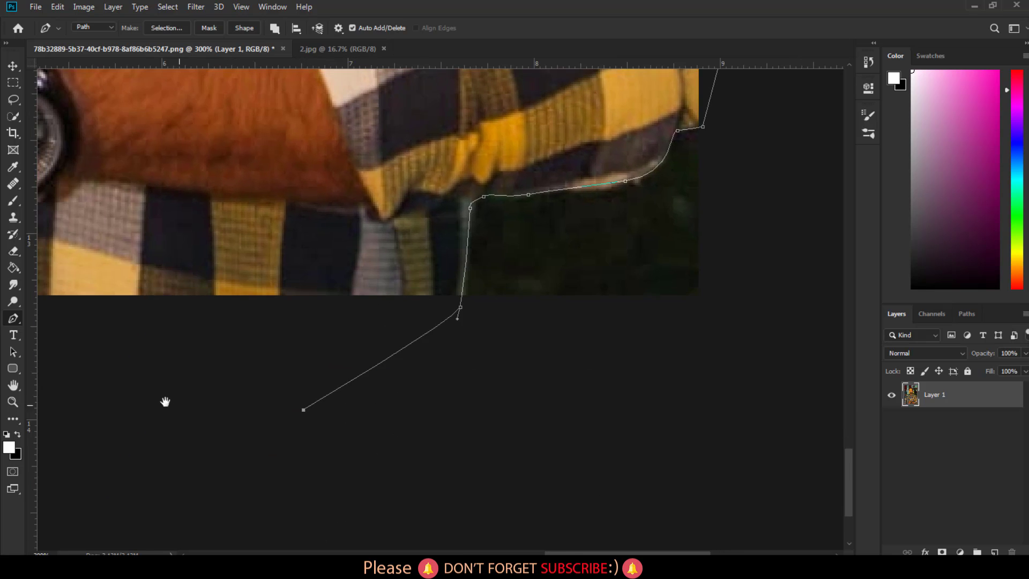
left_click_drag(166, 402, 563, 384)
left_click_drag(207, 386, 572, 409)
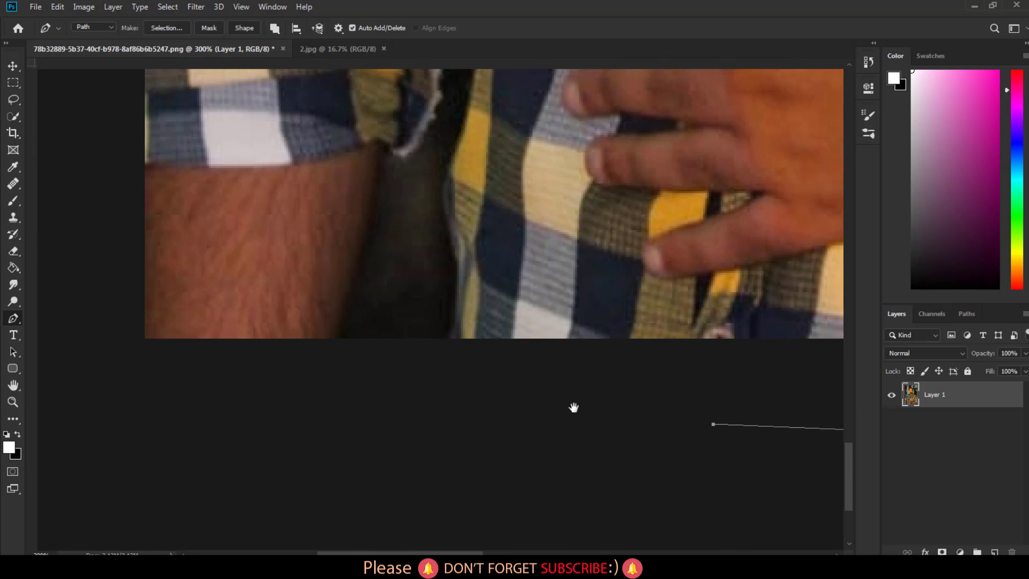
Trace the path into the arm gap, up the inner shirt edge, and down the sleeve fold
left_click(452, 349)
left_click_drag(457, 283, 454, 250)
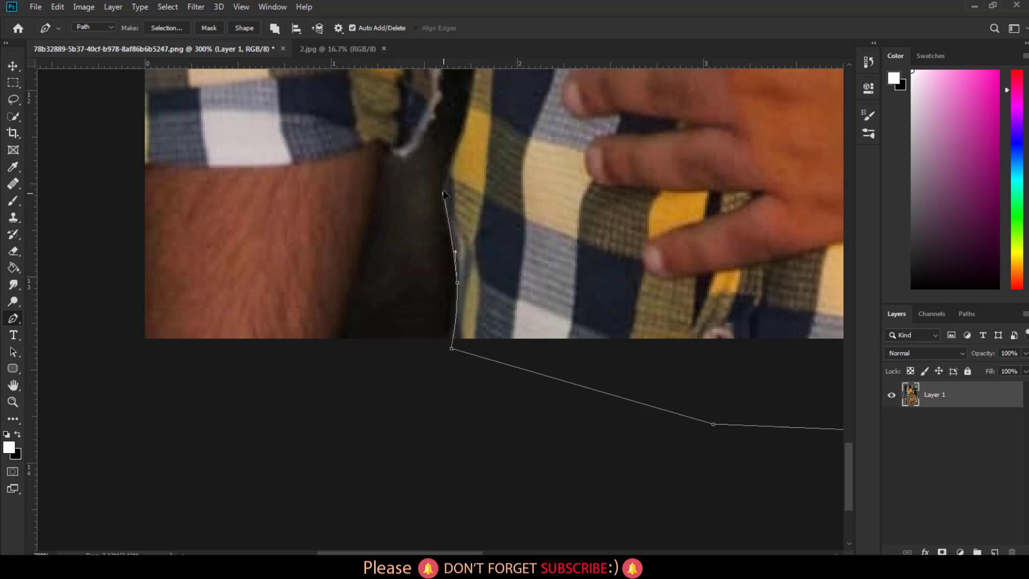
left_click_drag(442, 183, 442, 179)
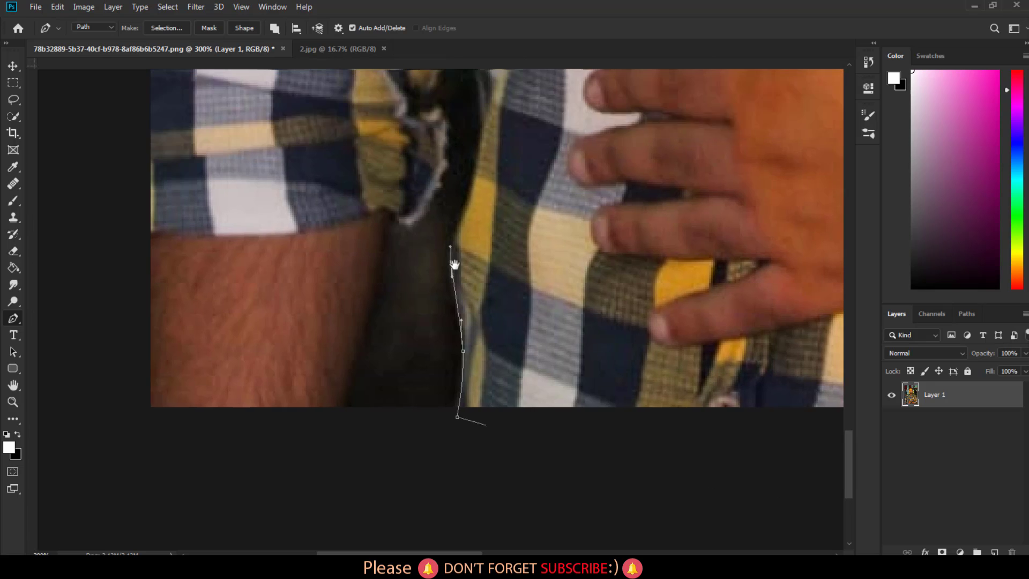
scroll(453, 263, "up", 3)
left_click_drag(473, 223, 479, 199)
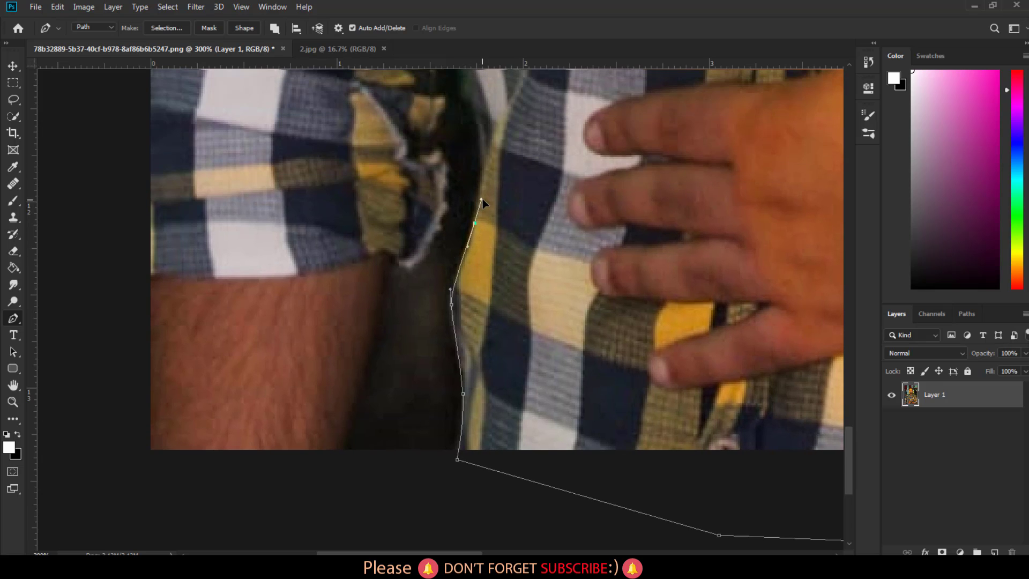
left_click_drag(482, 136, 481, 114)
scroll(489, 156, "up", 5)
left_click_drag(490, 264, 452, 220)
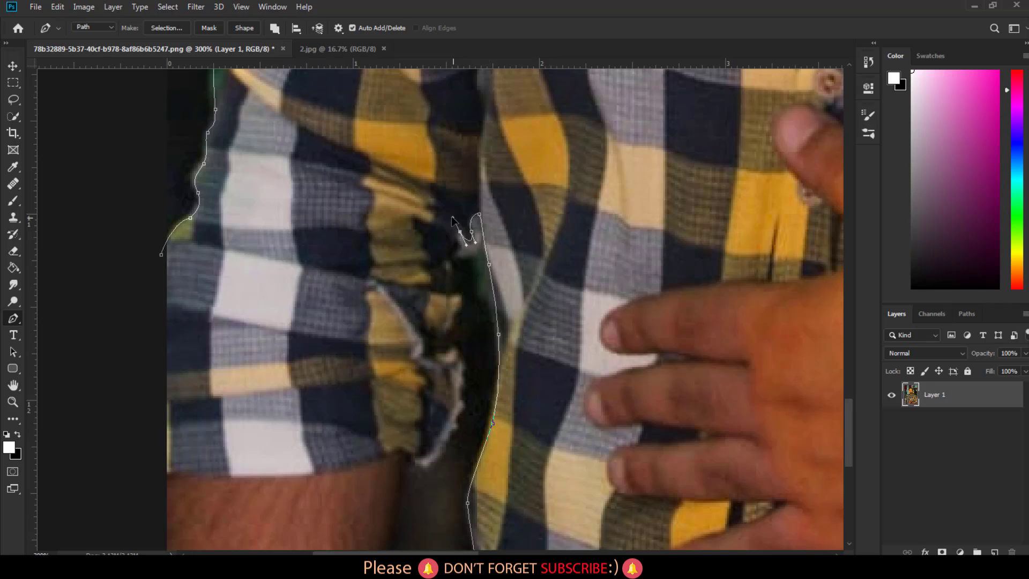
left_click_drag(457, 244, 447, 266)
left_click(450, 287)
mouse_move(452, 320)
left_mouse_down()
mouse_move(437, 338)
mouse_move(439, 362)
left_mouse_up()
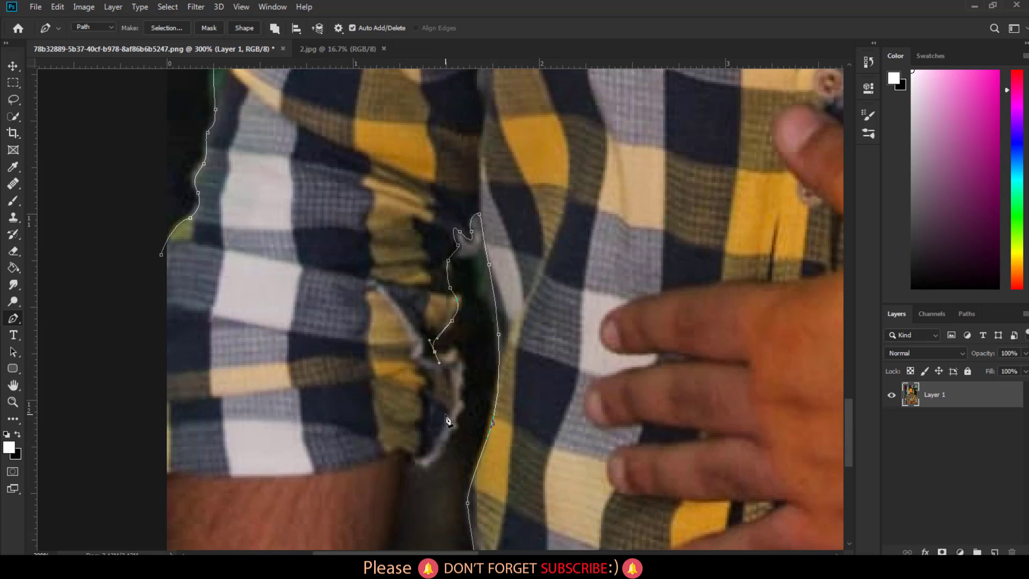
left_click_drag(450, 417, 435, 449)
Close the lower gap, run the path along the image bottom and up the outer arm, then zoom out
scroll(437, 453, "down", 2)
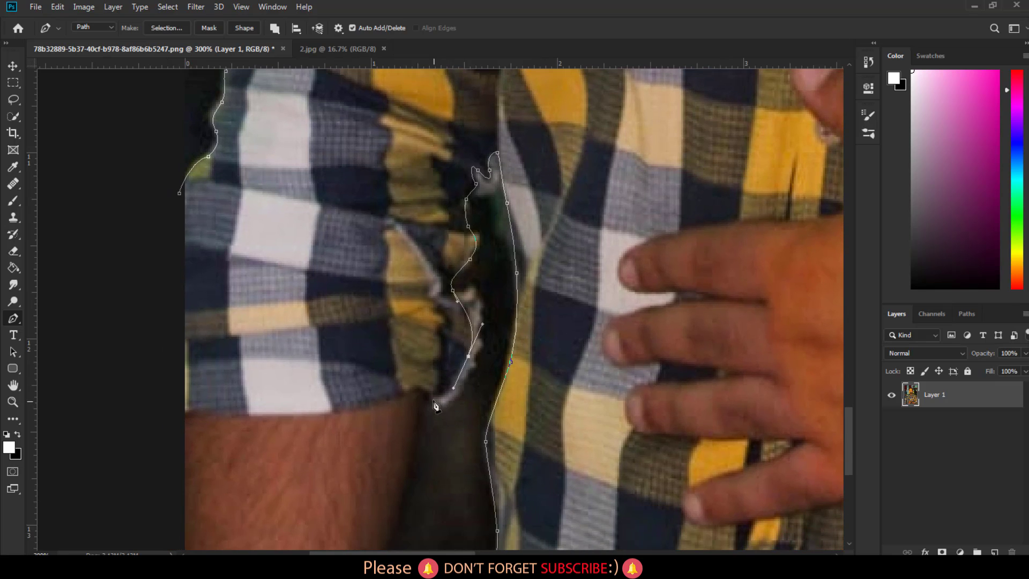
left_click_drag(423, 399, 403, 406)
left_click_drag(421, 460, 419, 369)
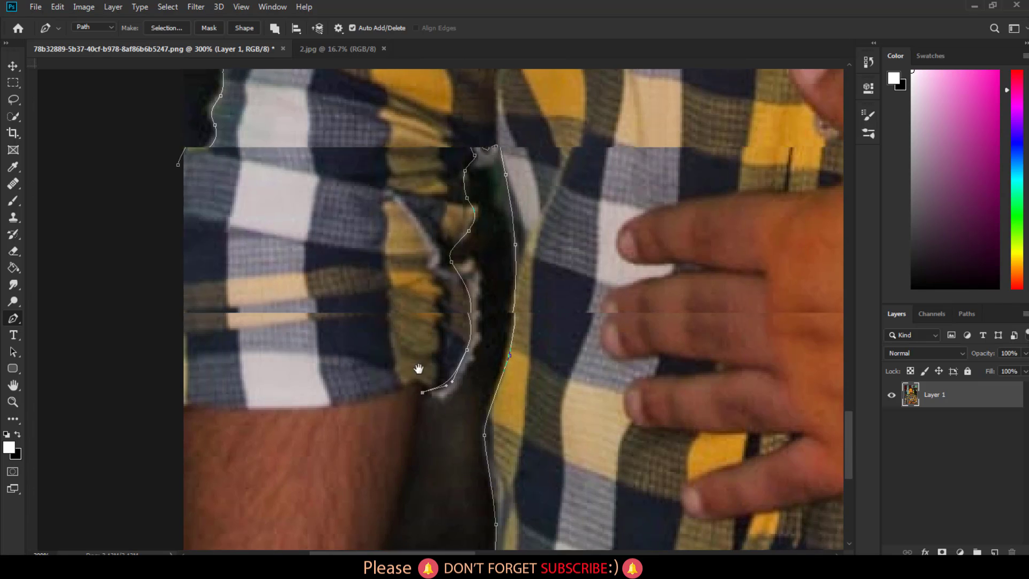
left_click_drag(405, 414, 396, 462)
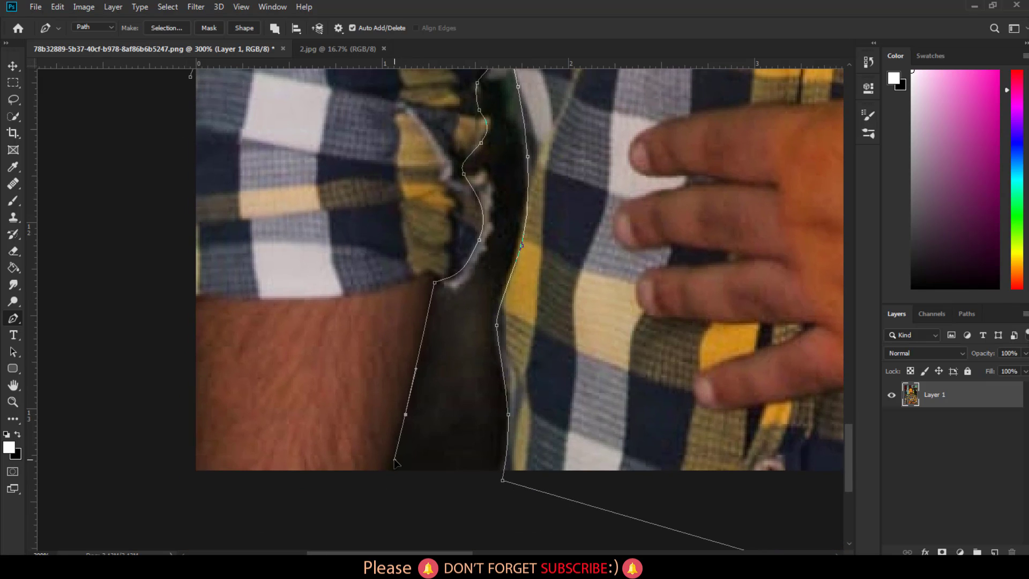
left_click(386, 501)
left_click(223, 507)
left_click(100, 461)
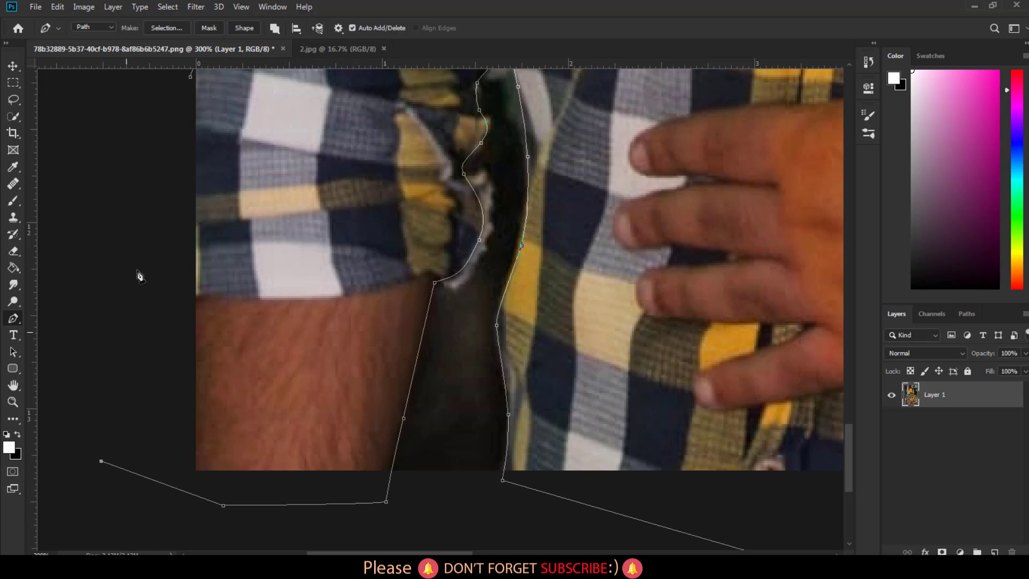
left_click_drag(134, 249, 135, 290)
left_click(135, 214)
left_click_drag(134, 214, 134, 366)
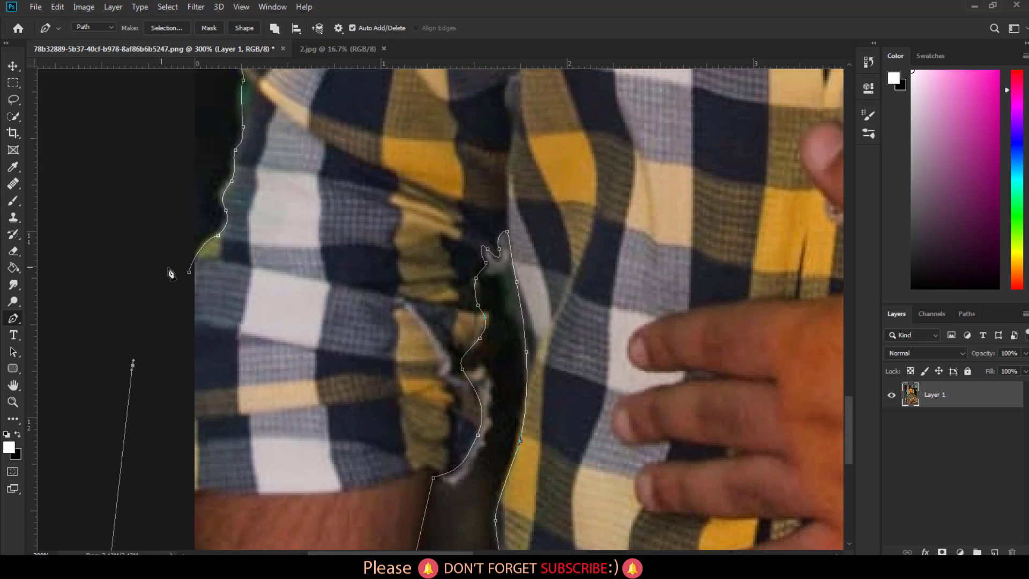
left_click(188, 273)
key("ctrl+minus")
key("ctrl+minus")
key("ctrl+minus")
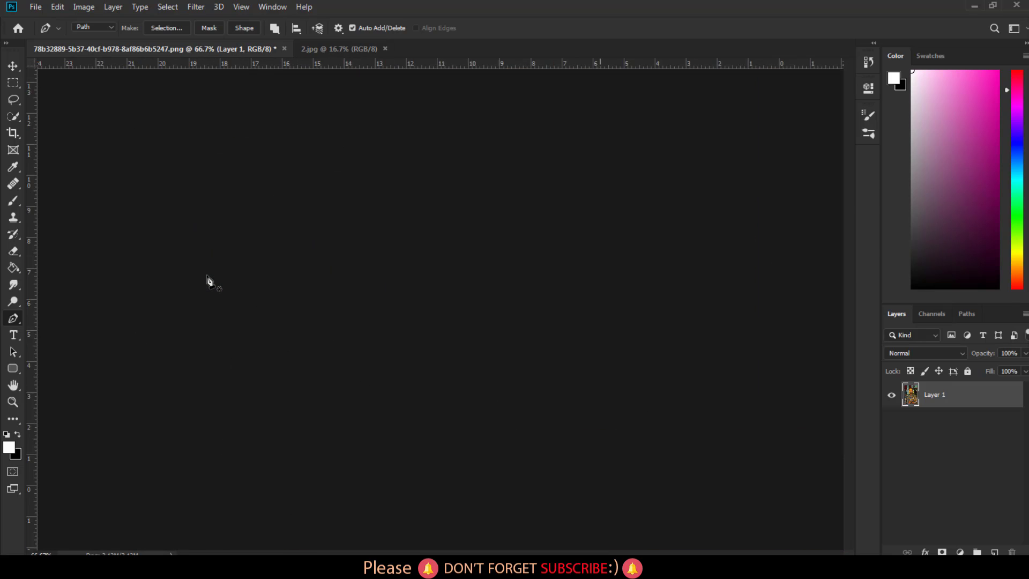
Load the Pen path as a selection and open it in Select and Mask
key("ctrl+Return")
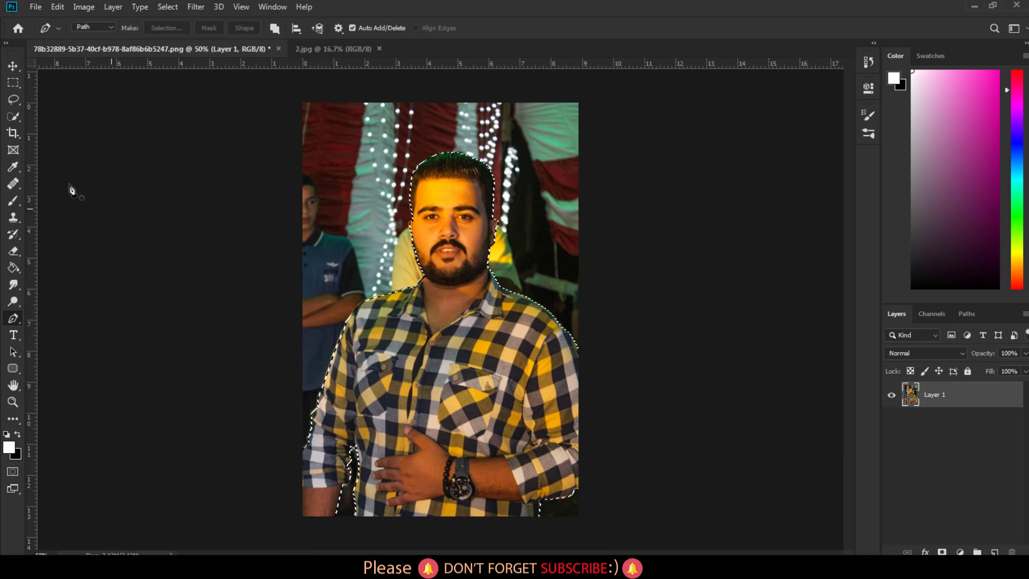
left_click(12, 82)
left_click(518, 29)
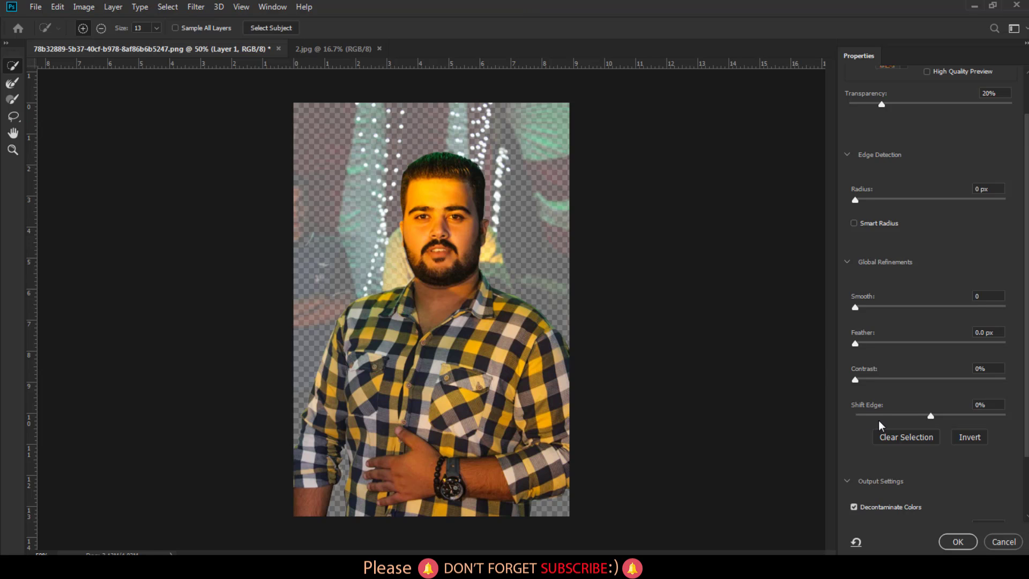
Zoom to 300%, shrink the brush, and paint the Refine Edge Brush along both beard and jaw edges
key("ctrl+plus")
key("ctrl+plus")
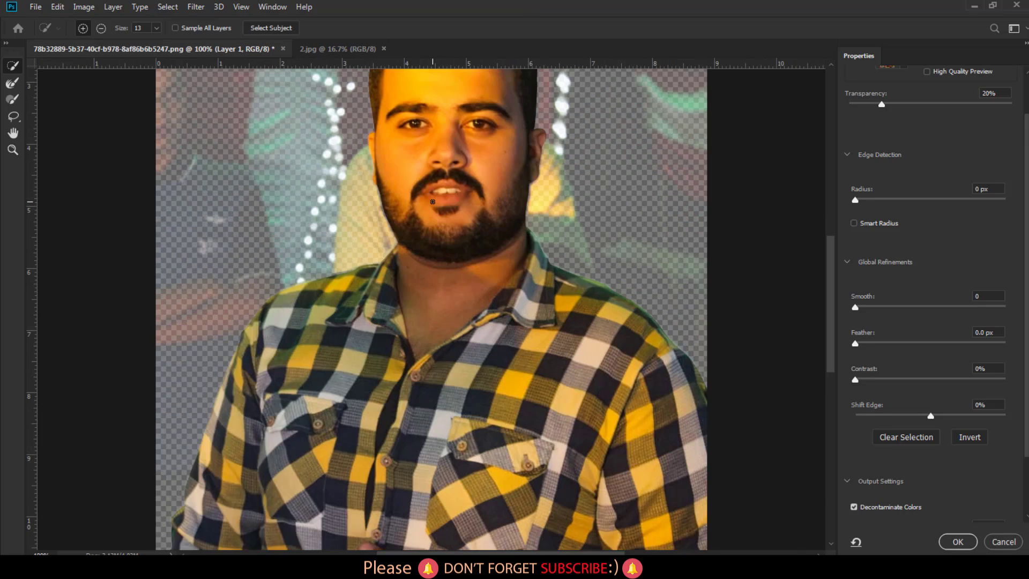
key("ctrl+plus")
key("ctrl+plus")
scroll(432, 201, "up", 5)
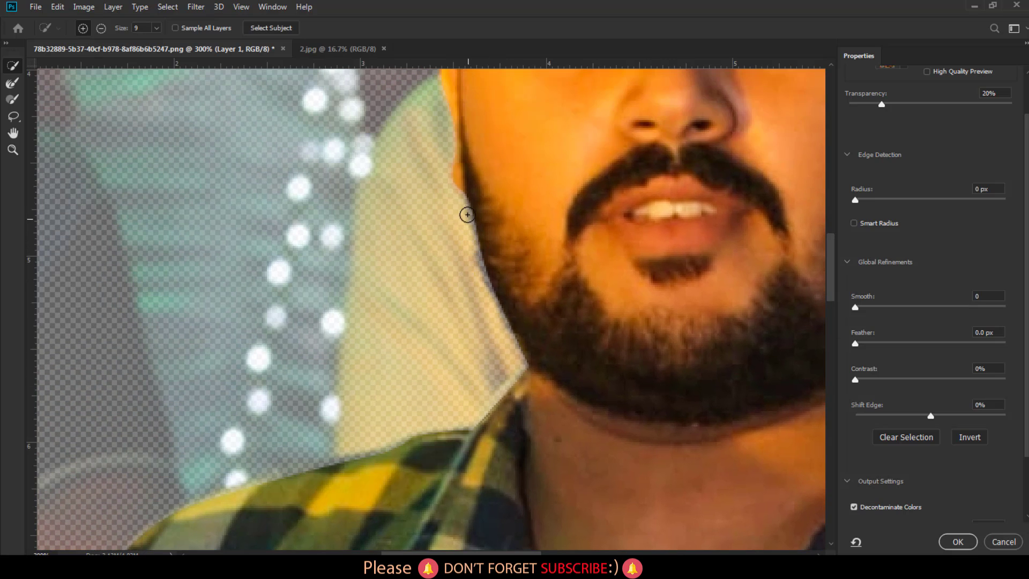
key("bracketleft")
key("bracketleft")
key("bracketleft")
left_click_drag(465, 204, 477, 256)
key("ctrl+z")
key("r")
left_click_drag(466, 204, 520, 355)
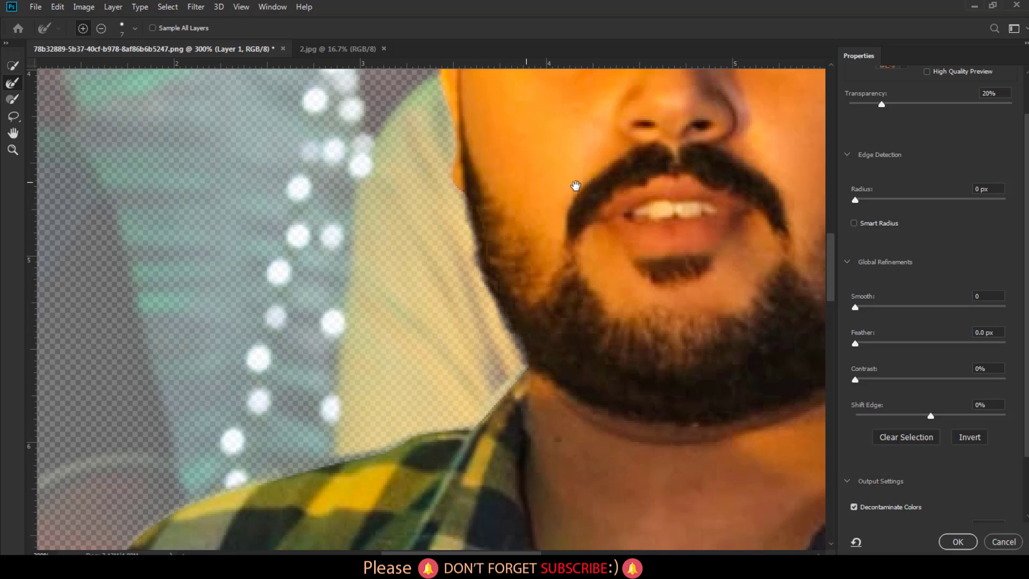
scroll(386, 248, "right", 5)
left_click_drag(527, 224, 523, 211)
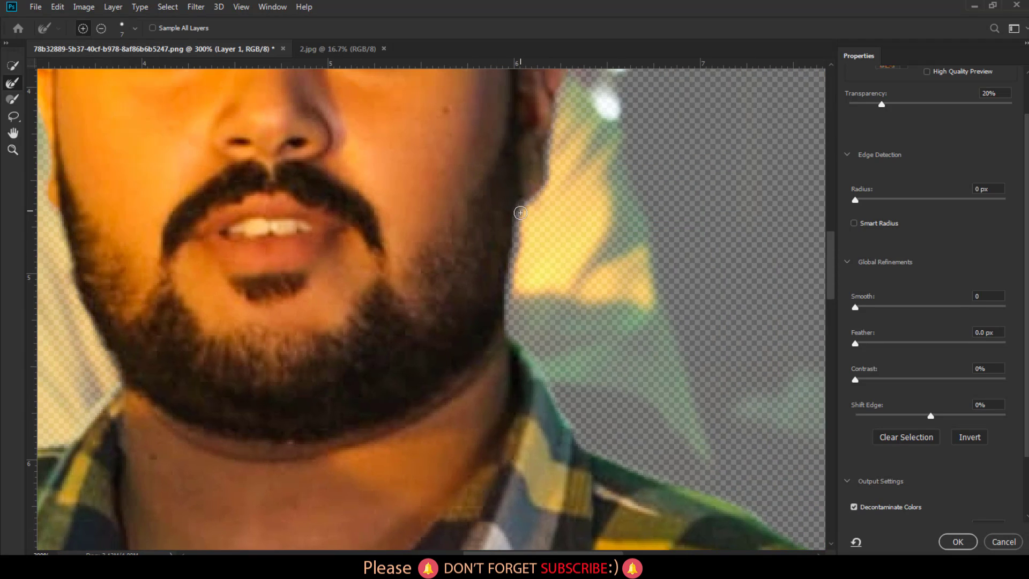
left_click_drag(515, 248, 507, 315)
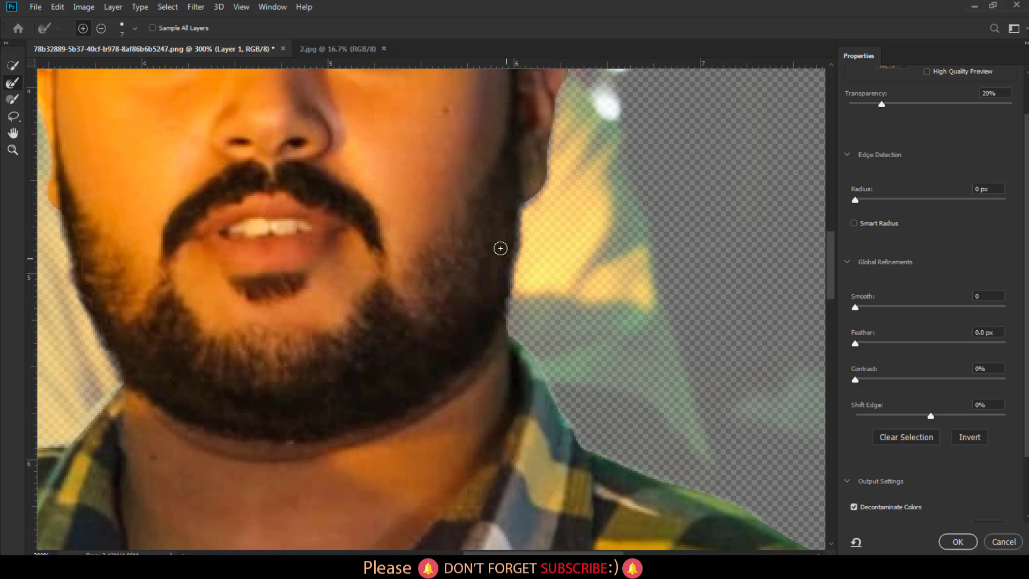
scroll(492, 234, "up", 3)
Refine the right-side and top hairline edges with the Refine Edge Brush at size 6
scroll(492, 234, "up", 2)
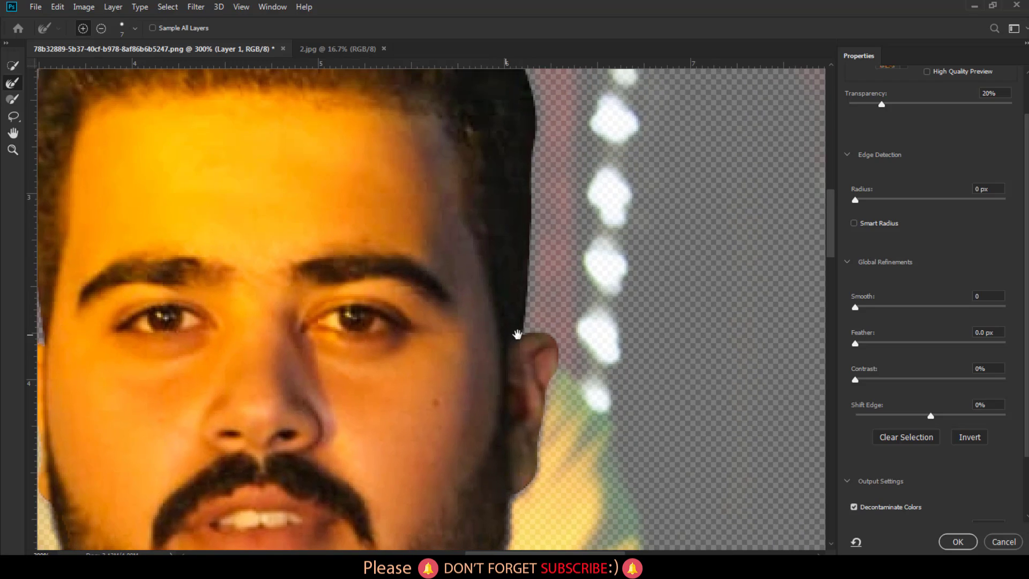
left_click_drag(528, 275, 532, 147)
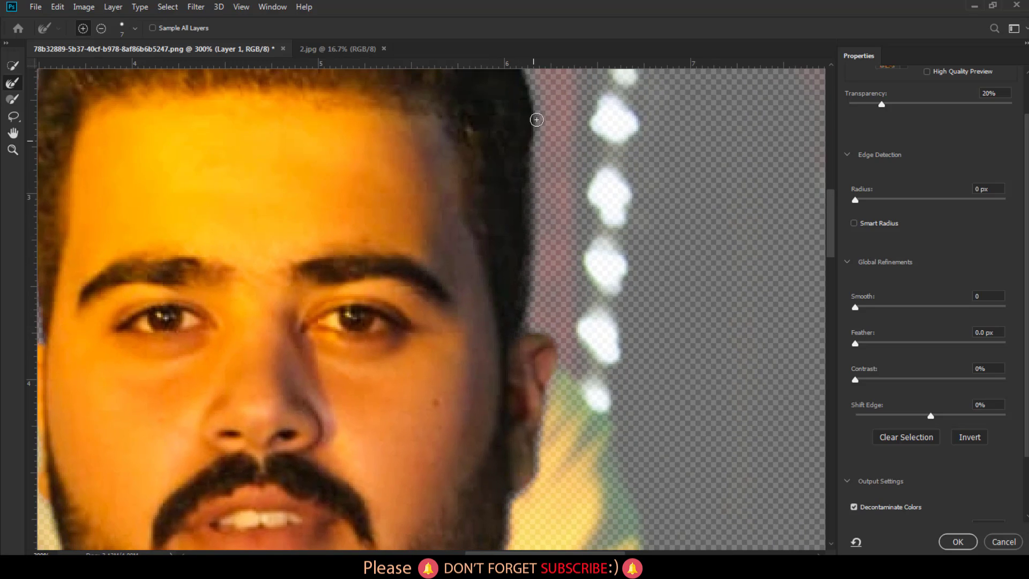
left_click_drag(534, 168, 540, 291)
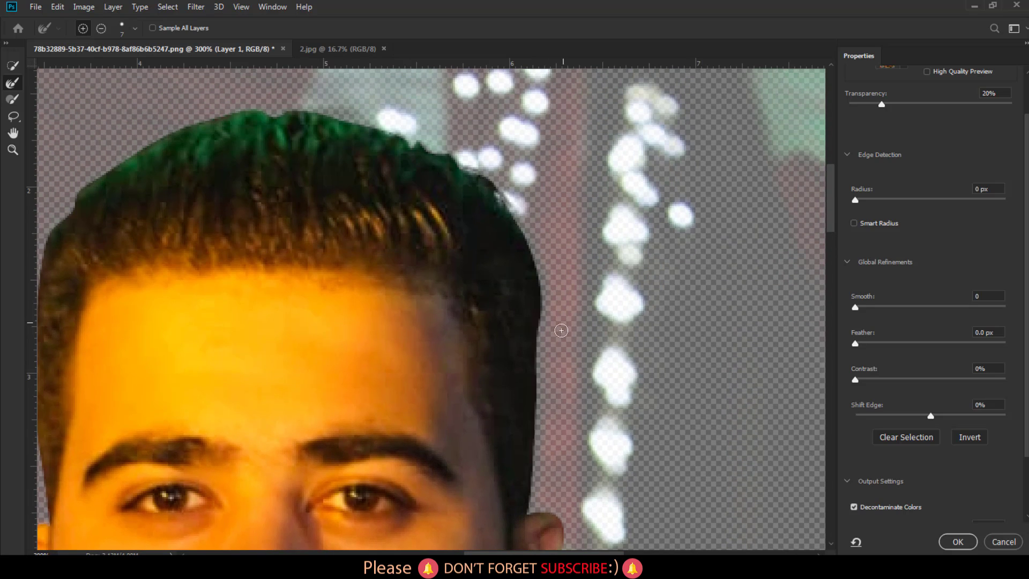
key("bracketleft")
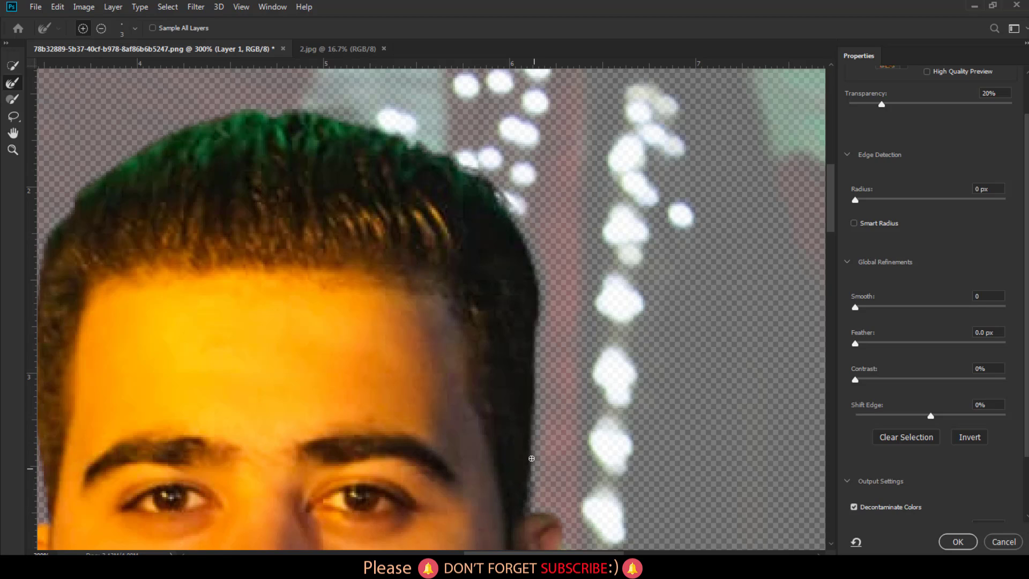
mouse_move(532, 458)
left_mouse_down()
mouse_move(539, 288)
mouse_move(509, 216)
left_mouse_up()
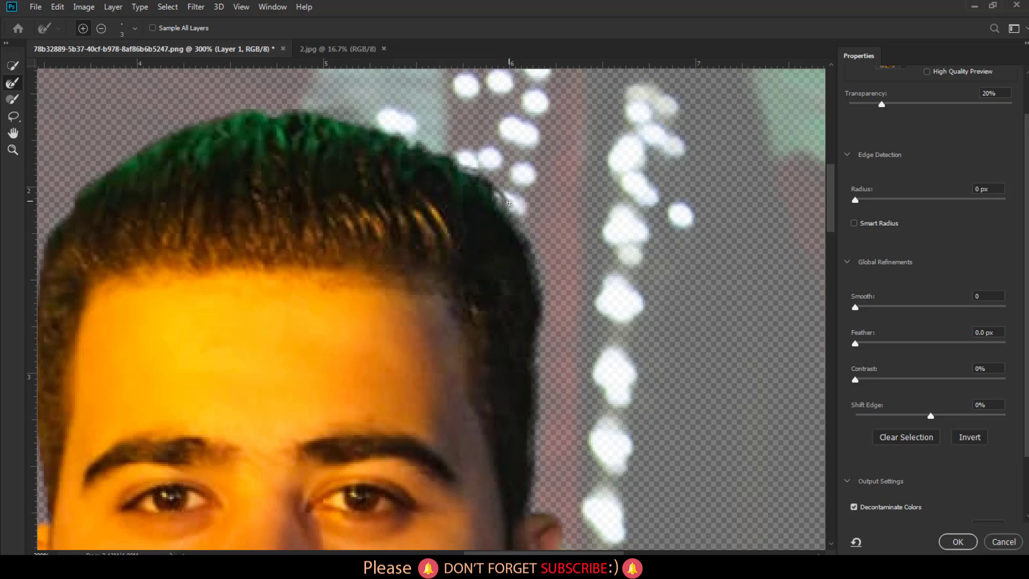
mouse_move(508, 205)
left_mouse_down()
mouse_move(499, 196)
mouse_move(515, 247)
mouse_move(452, 204)
mouse_move(340, 173)
left_mouse_up()
left_click_drag(319, 169, 258, 171)
mouse_move(194, 191)
left_mouse_down()
mouse_move(106, 249)
mouse_move(81, 313)
mouse_move(237, 248)
left_mouse_up()
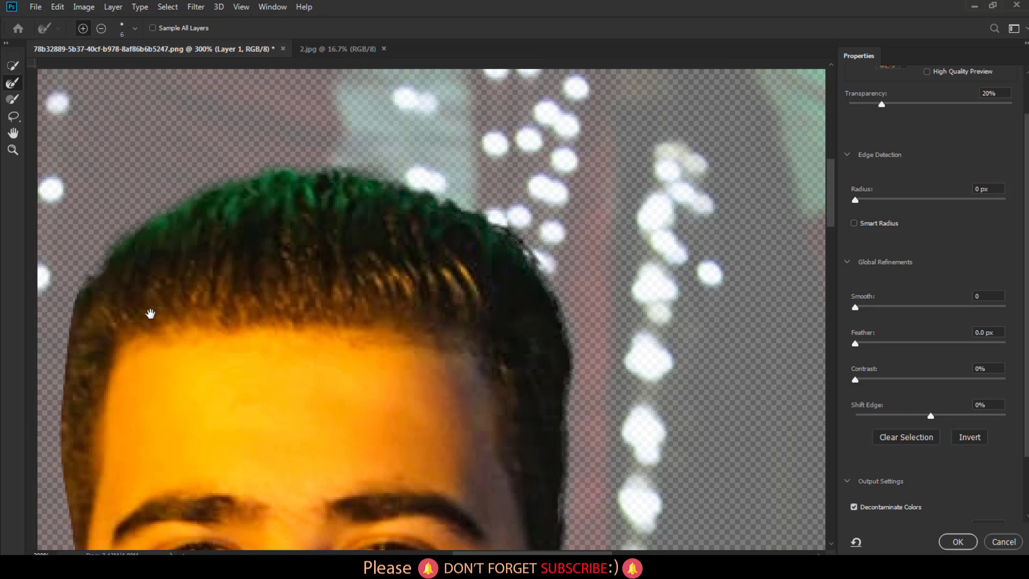
left_click_drag(213, 202, 201, 246)
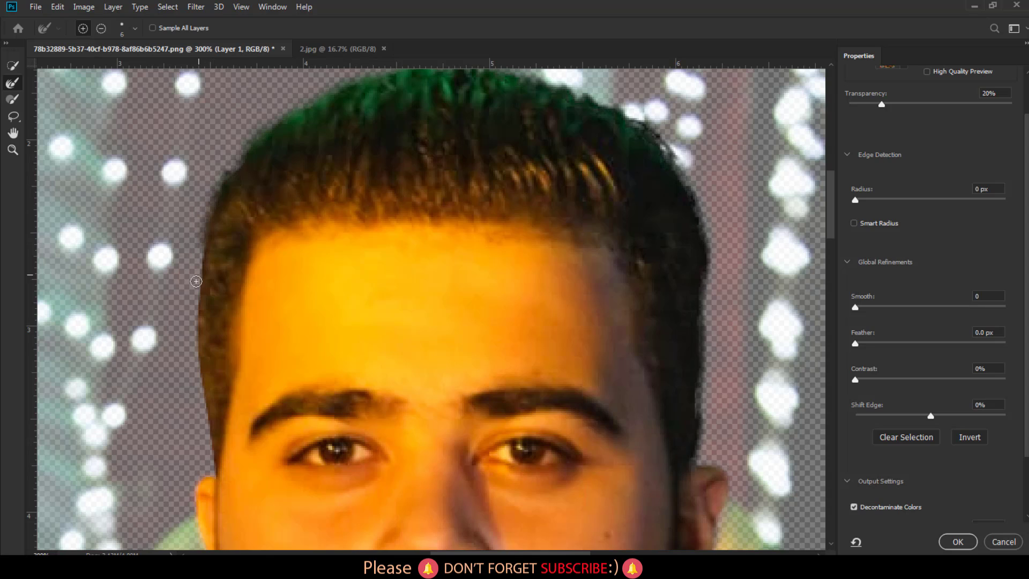
Refine the left hairline edge with the Refine Edge Brush at size 3, then zoom out
key("bracketleft")
key("bracketleft")
key("bracketleft")
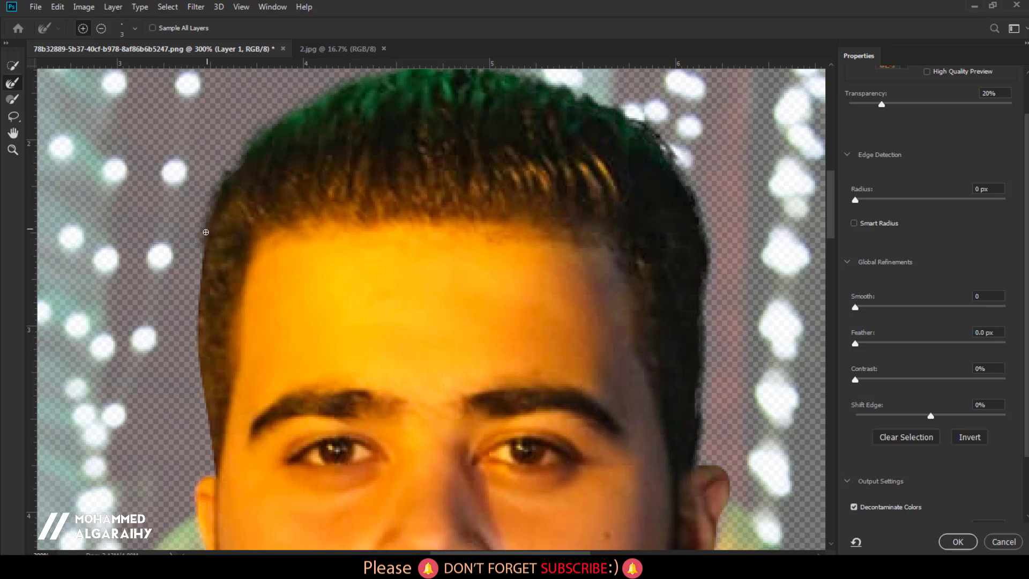
left_click_drag(206, 242, 201, 258)
left_click_drag(198, 297, 200, 393)
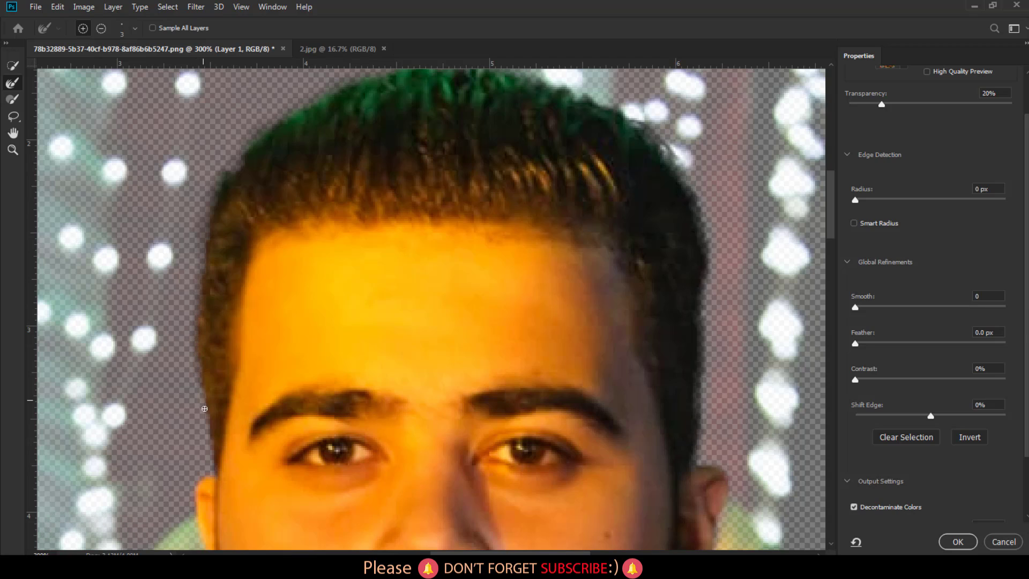
left_click_drag(210, 431, 212, 448)
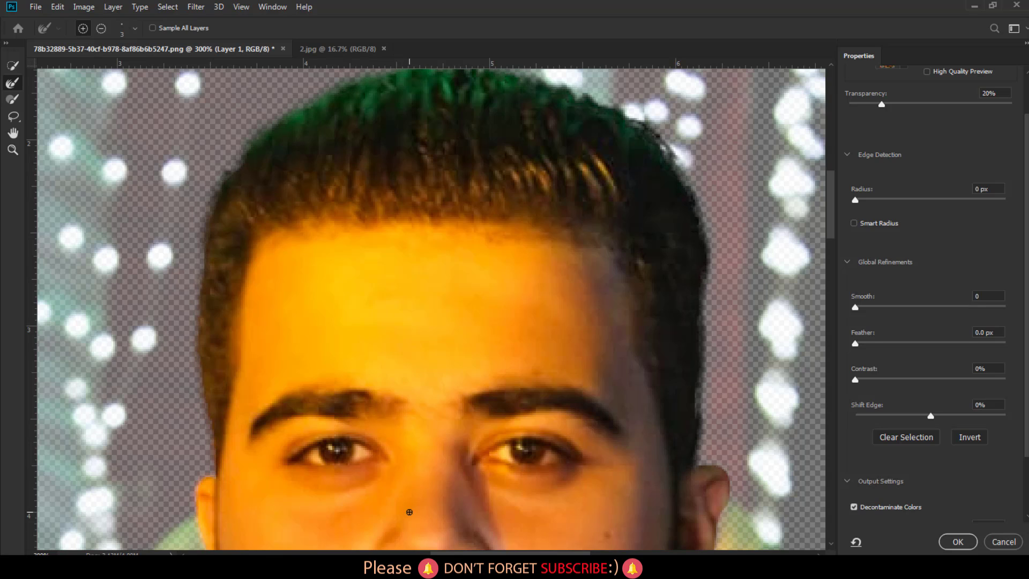
key("ctrl+minus")
key("ctrl+minus")
key("ctrl+minus")
key("ctrl+minus")
key("ctrl+minus")
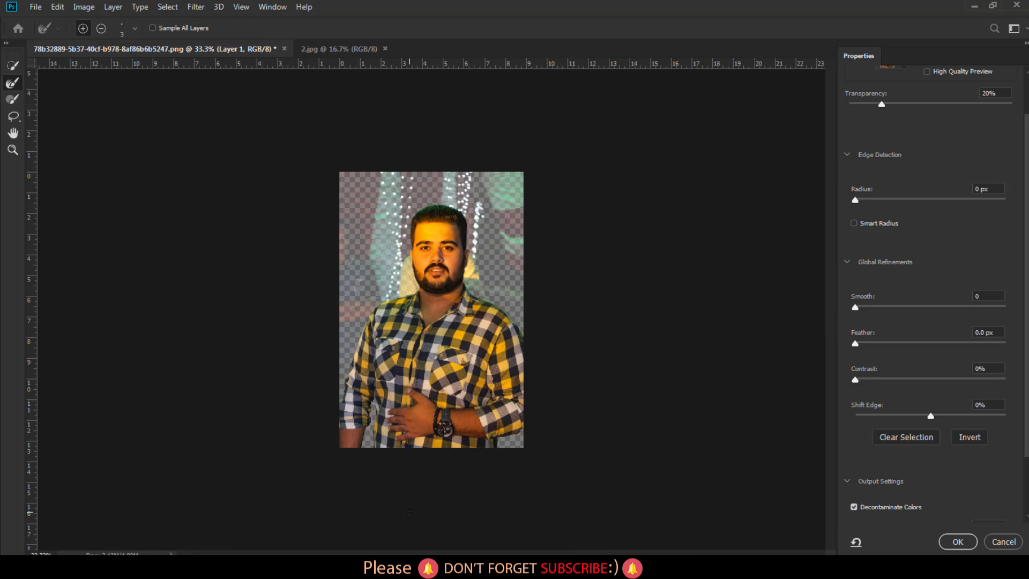
Accept the refined selection as a layer mask on Layer 1 copy
left_click(958, 542)
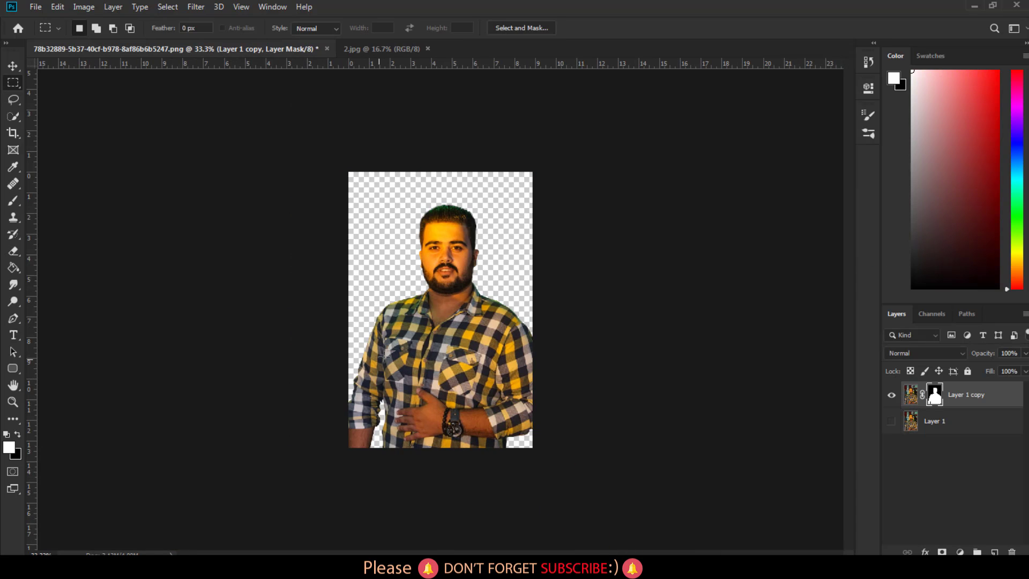
key("ctrl+plus")
key("ctrl+minus")
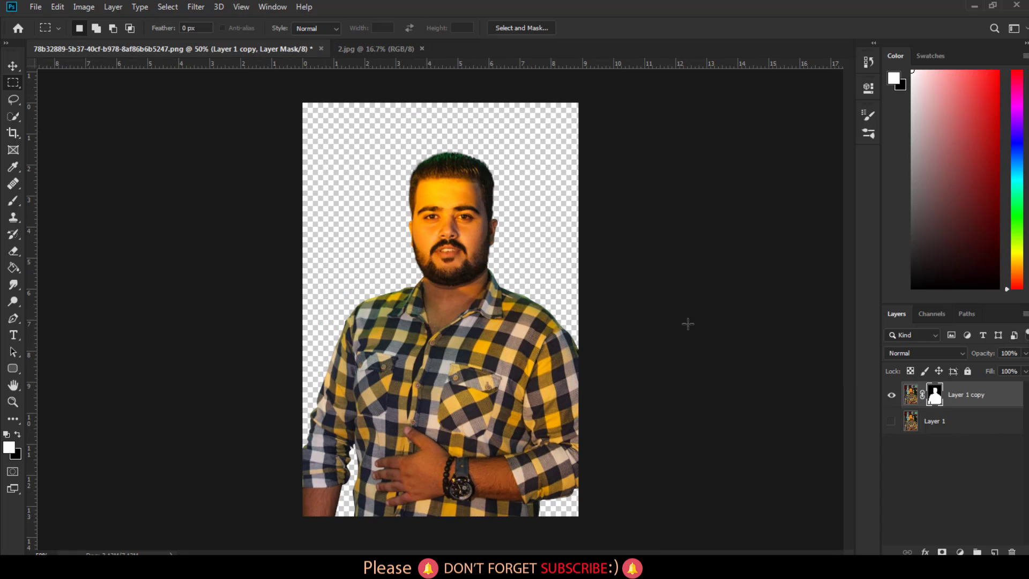
Save the document as a layered PSD named 14654
left_click(35, 7)
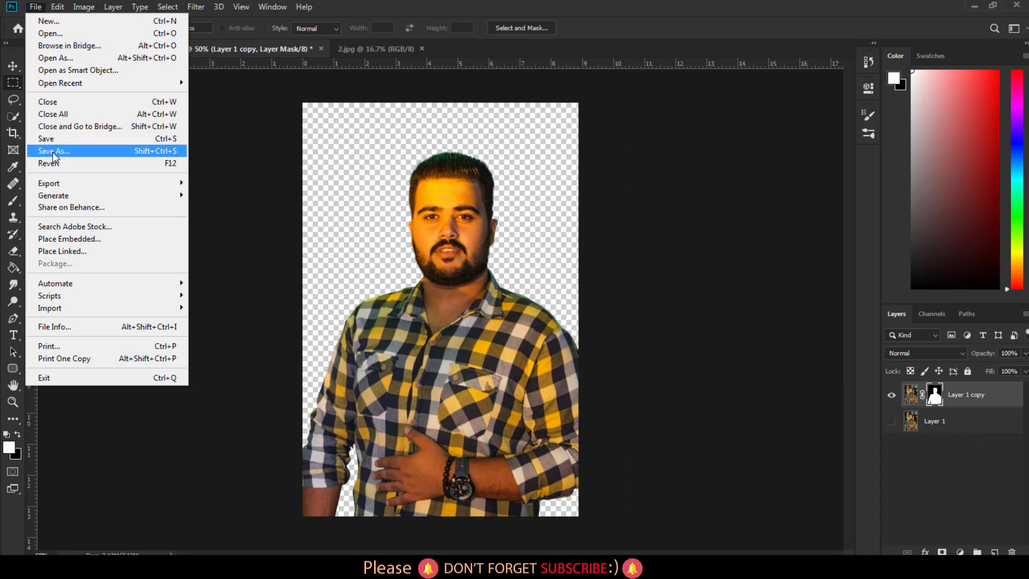
left_click(60, 139)
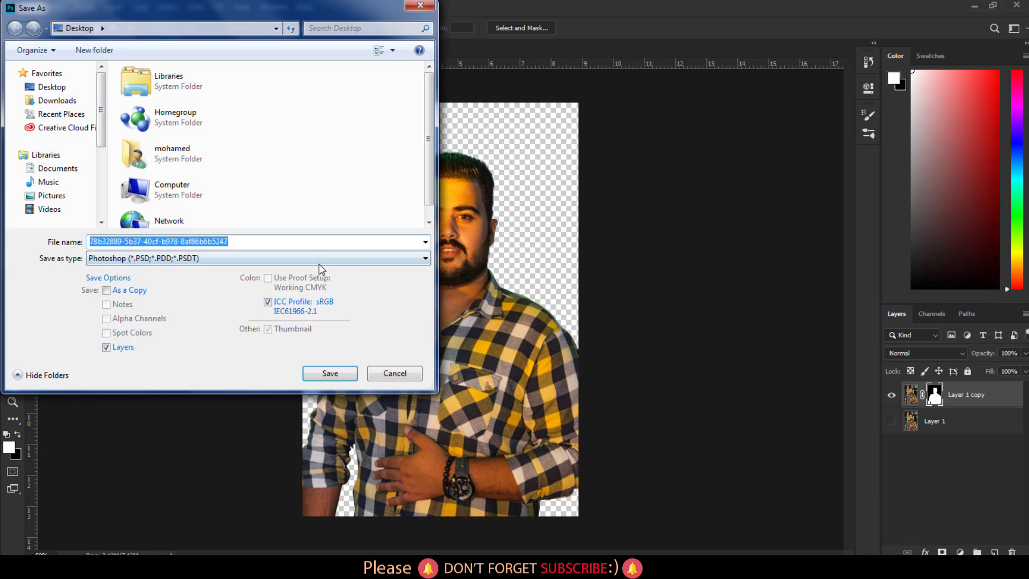
left_click(235, 241)
double_click(234, 241)
type("14654")
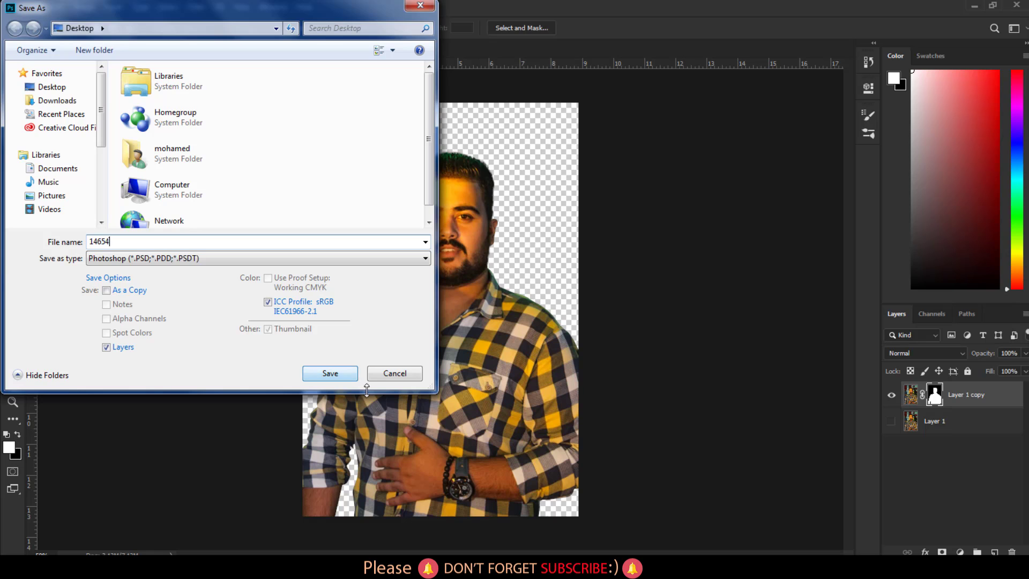
left_click(344, 377)
left_click(578, 133)
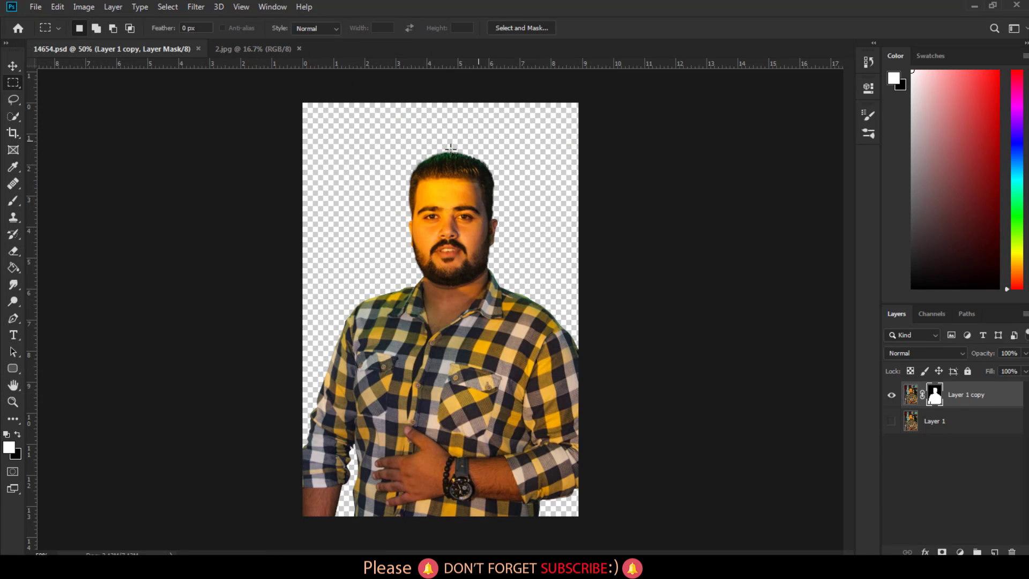
Drag the tree photo 2.jpg into 14654.psd as Layer 2, below Layer 1 copy
key("v")
left_click(217, 48)
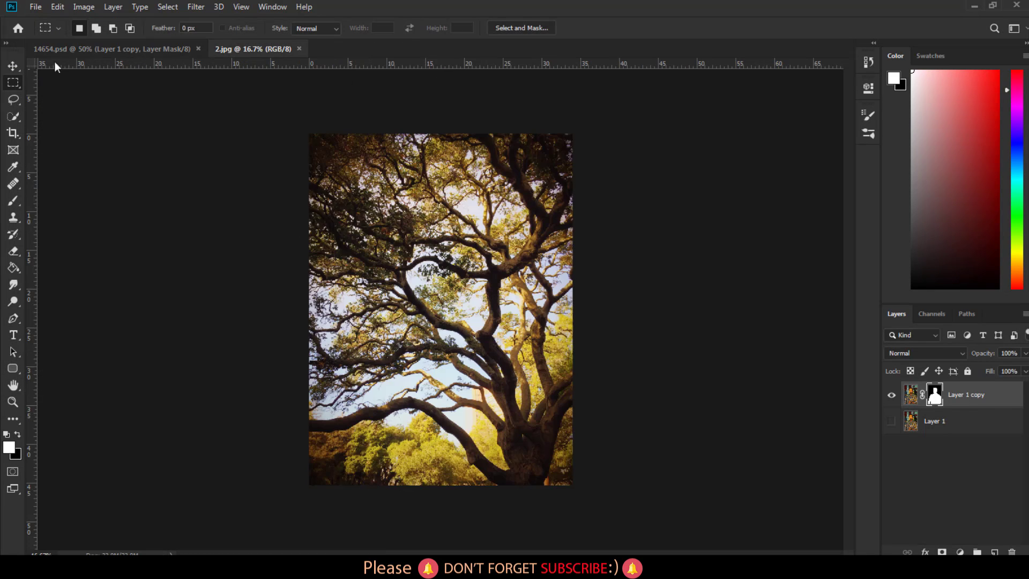
left_click_drag(182, 112, 239, 52)
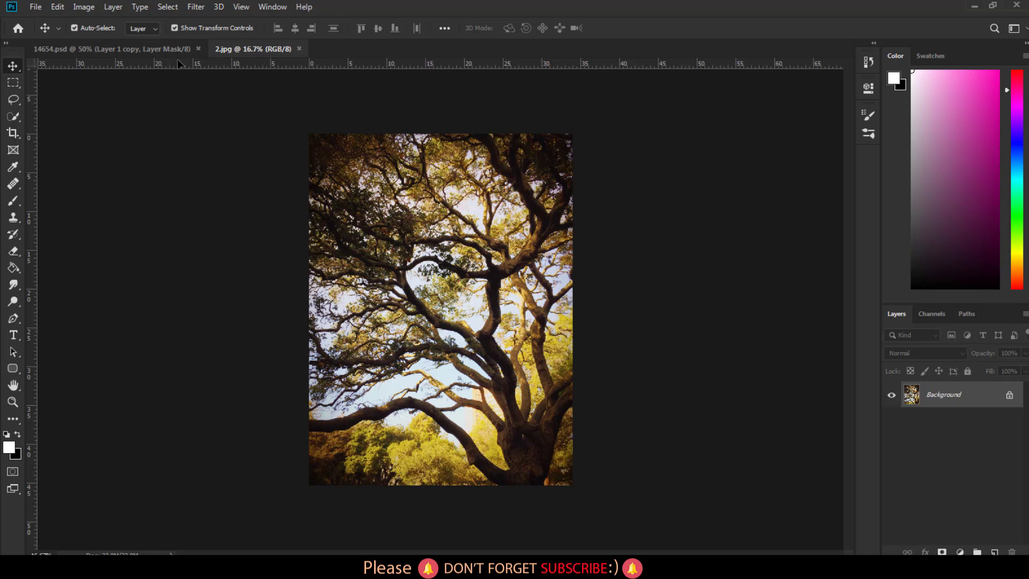
left_click_drag(172, 50, 440, 240)
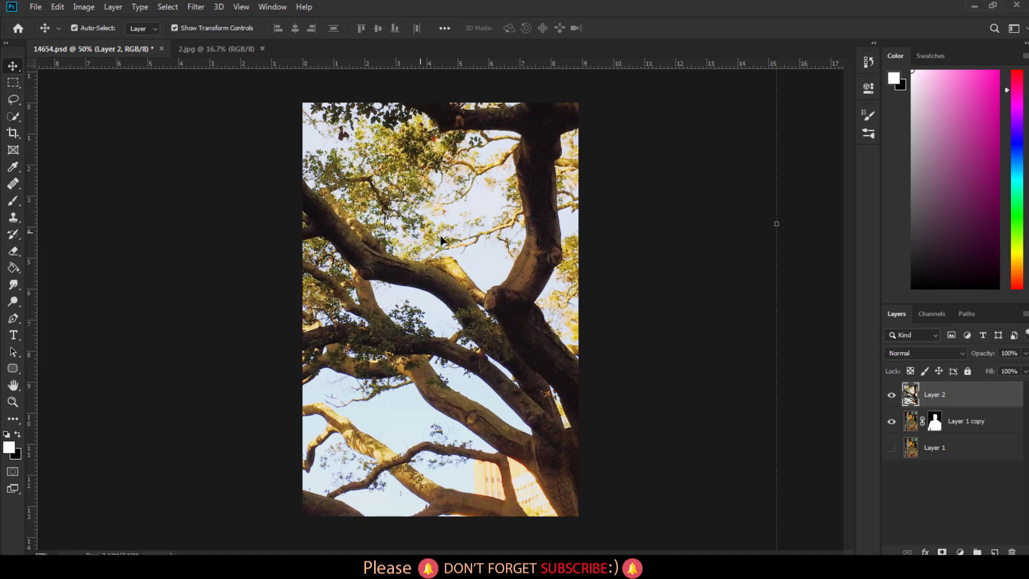
left_click_drag(964, 402, 959, 437)
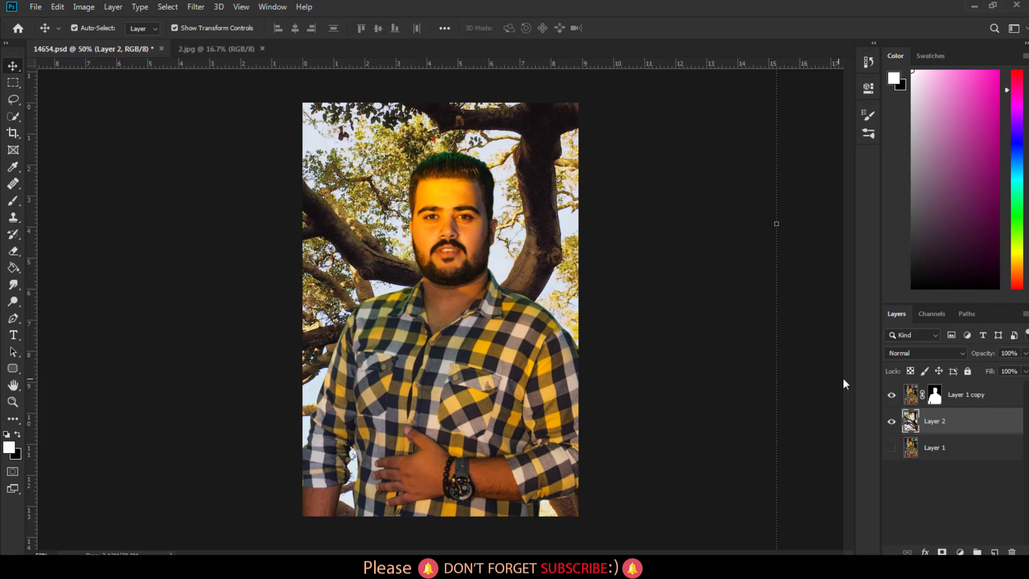
Scale the tree layer to fill the canvas, commit it, then delete the layer
left_click(782, 264)
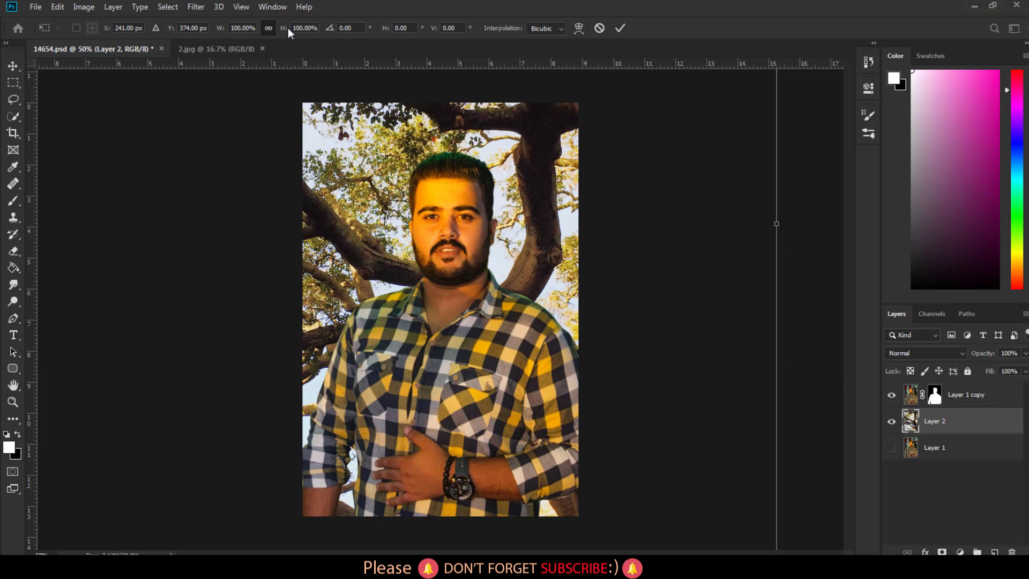
left_click_drag(288, 32, 256, 32)
mouse_move(355, 312)
left_mouse_down()
mouse_move(416, 323)
mouse_move(416, 313)
left_mouse_up()
left_click_drag(599, 529, 601, 492)
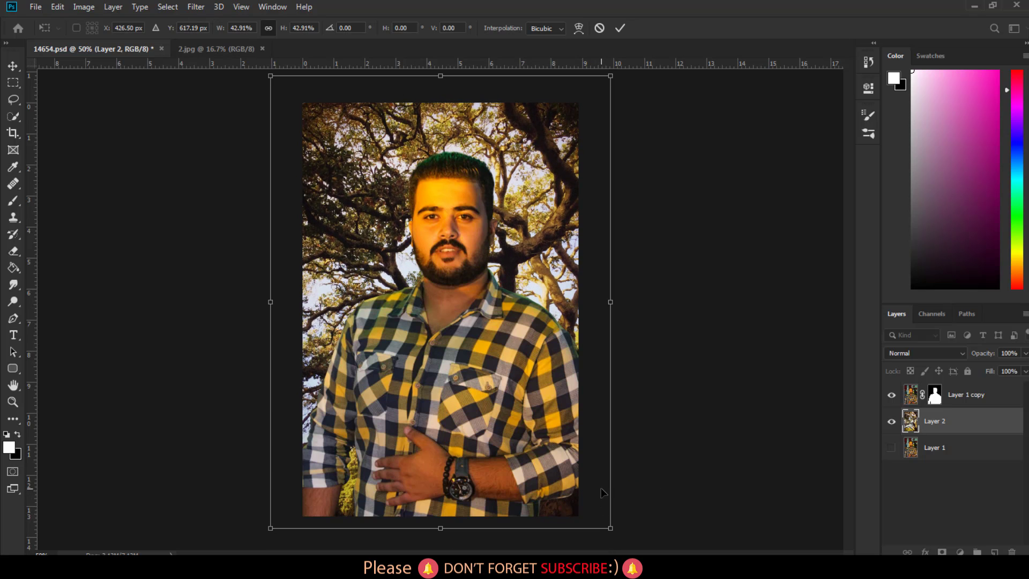
key("Return")
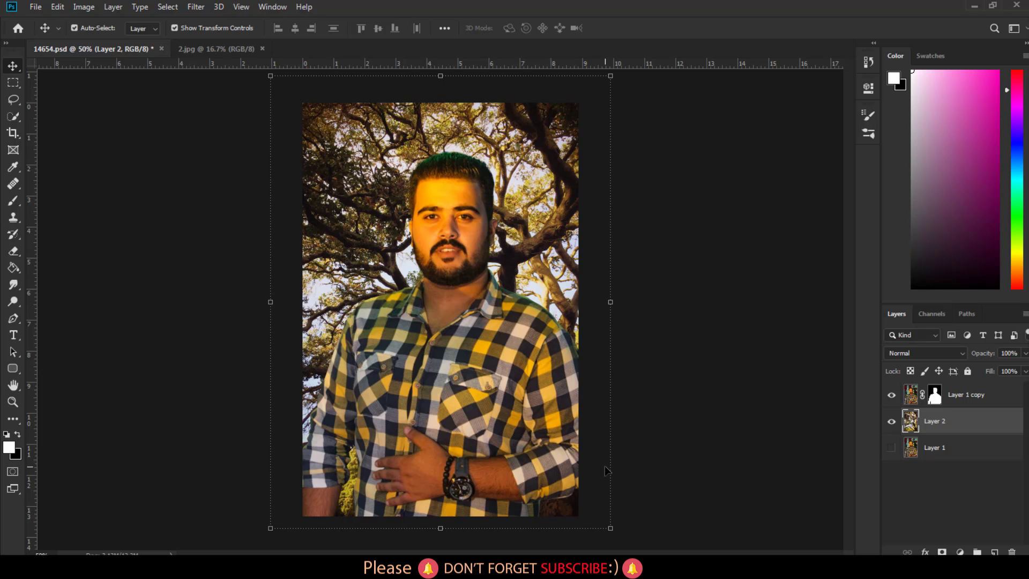
key("Delete")
Preview neon street photo 122 from the bg folder, then drag it toward Photoshop
left_click(205, 565)
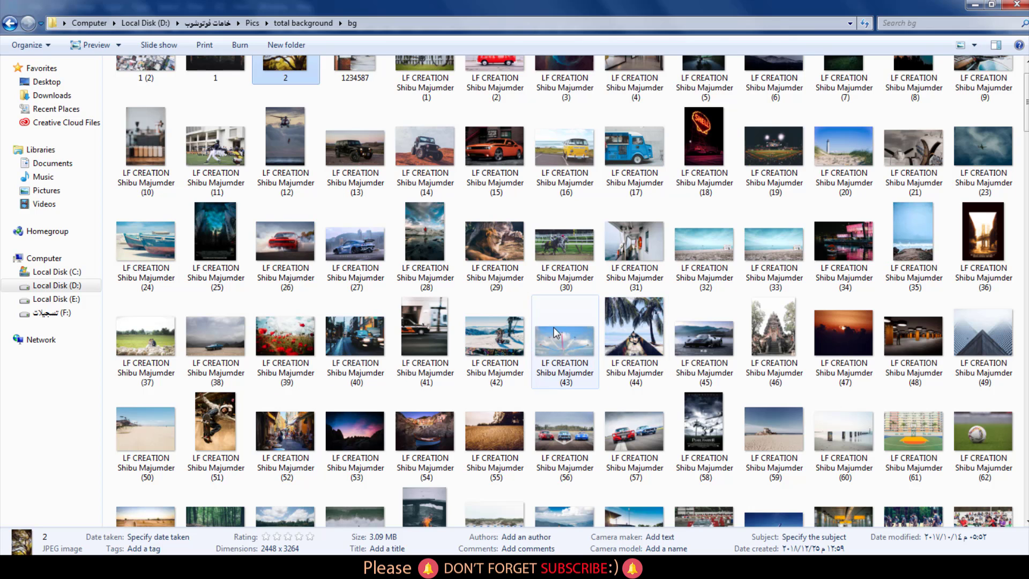
scroll(507, 364, "down", 5)
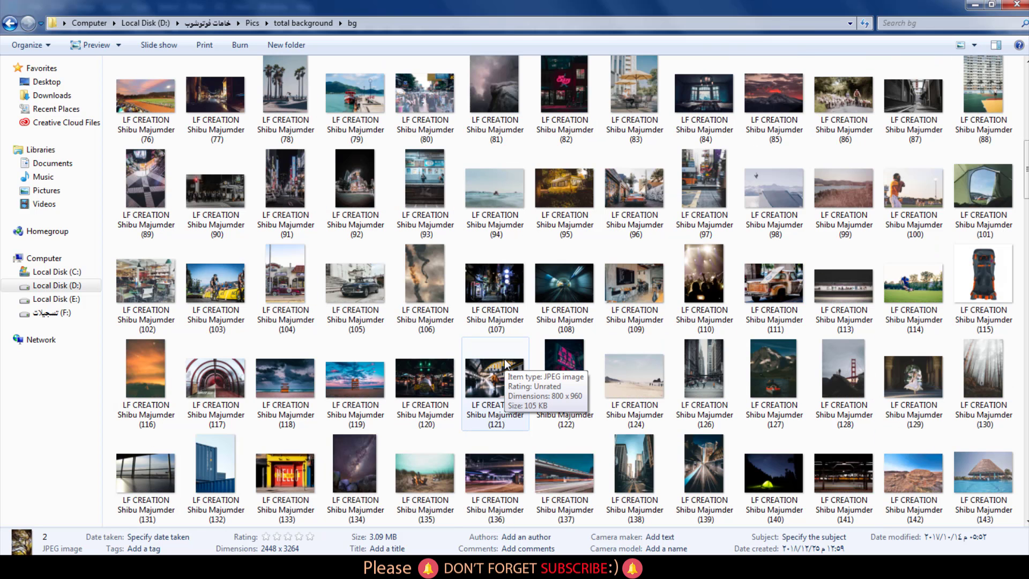
left_click(573, 369)
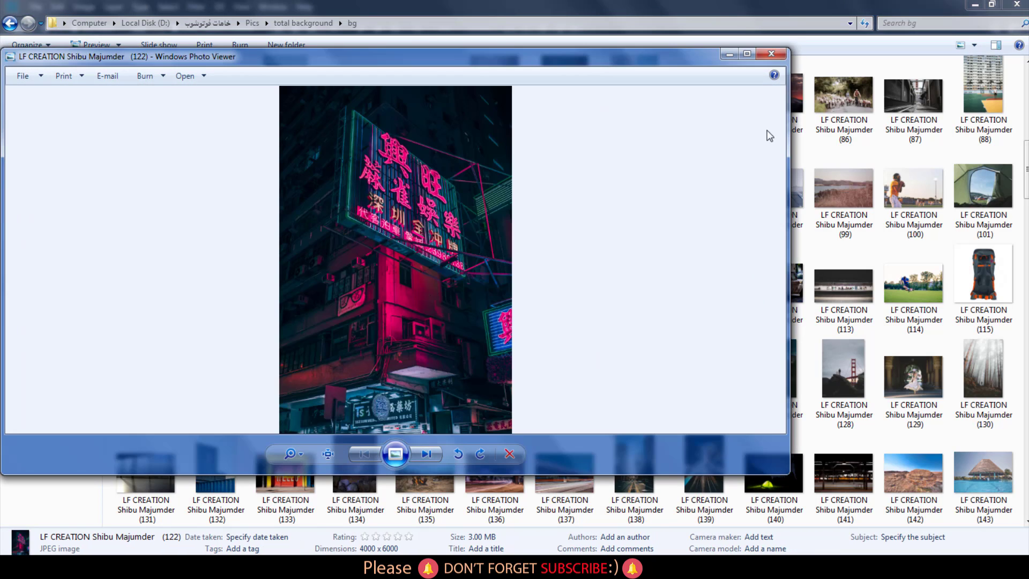
left_click(772, 54)
mouse_move(568, 384)
left_mouse_down()
mouse_move(271, 536)
mouse_move(390, 395)
mouse_move(442, 393)
left_mouse_up()
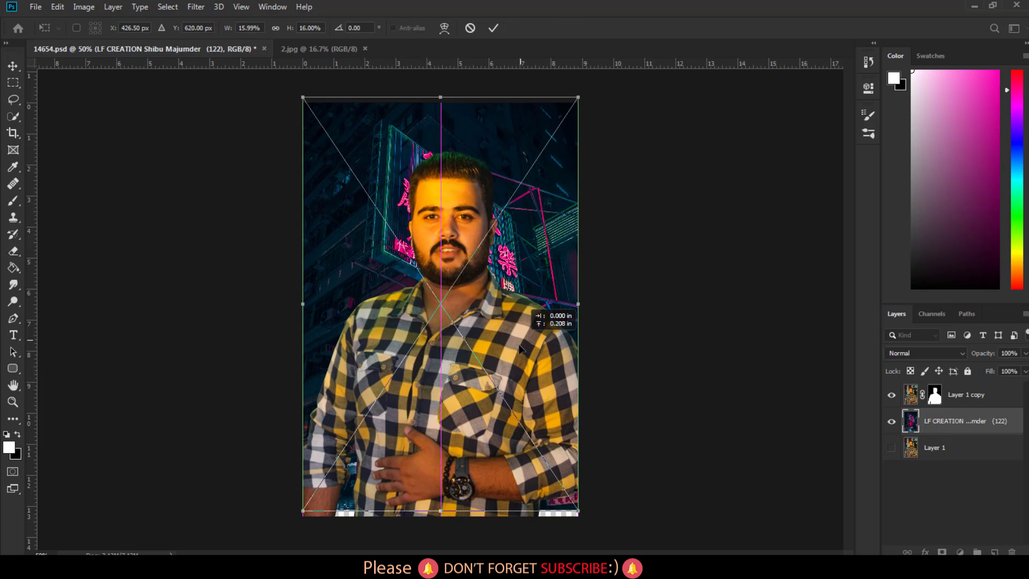
Enlarge and reposition the neon street photo to fill the canvas behind the cutout
left_click_drag(521, 345, 515, 370)
left_click_drag(572, 531, 634, 541)
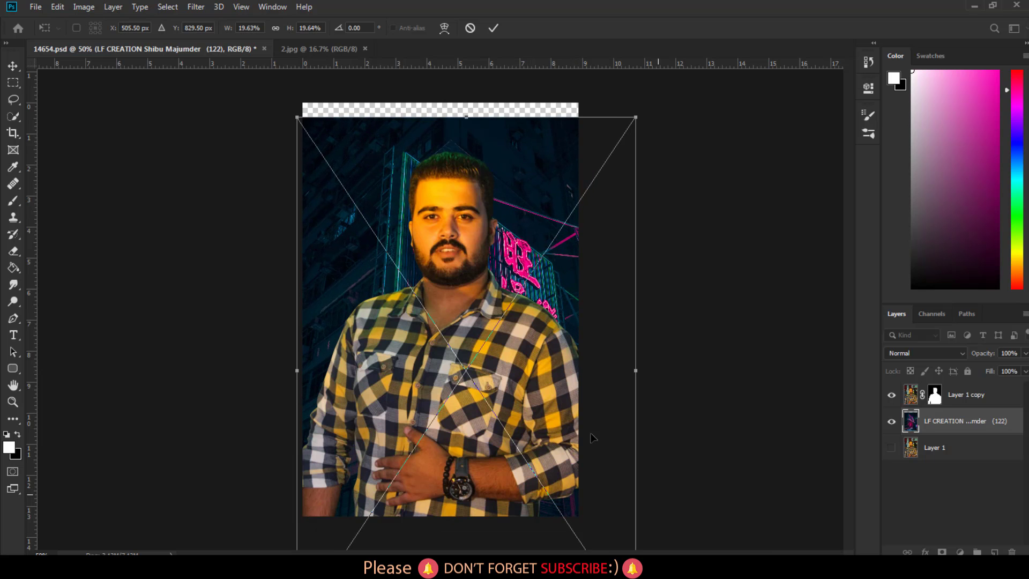
left_click_drag(585, 427, 586, 343)
left_click_drag(634, 287, 751, 276)
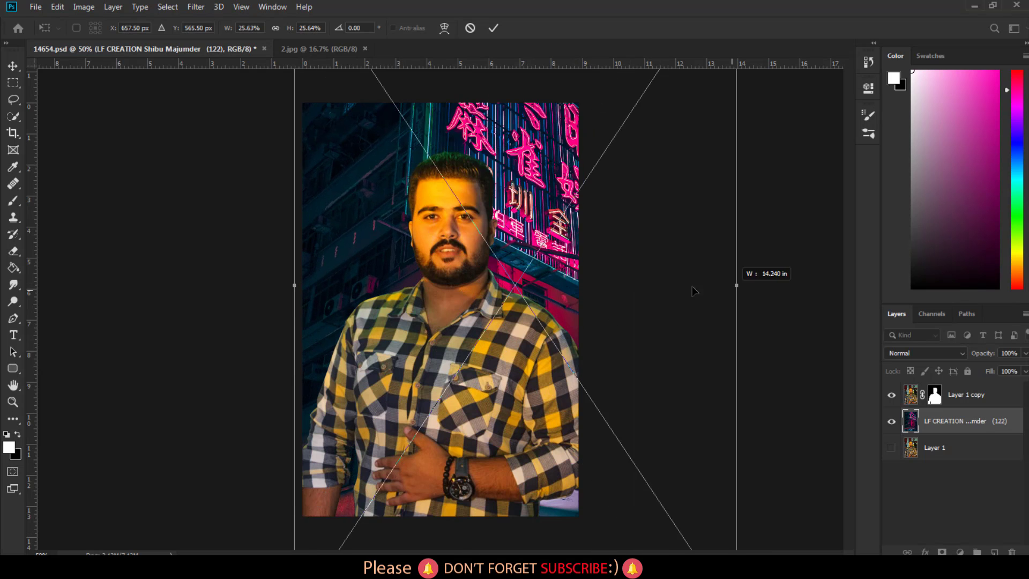
mouse_move(662, 279)
left_mouse_down()
mouse_move(606, 266)
mouse_move(593, 205)
left_mouse_up()
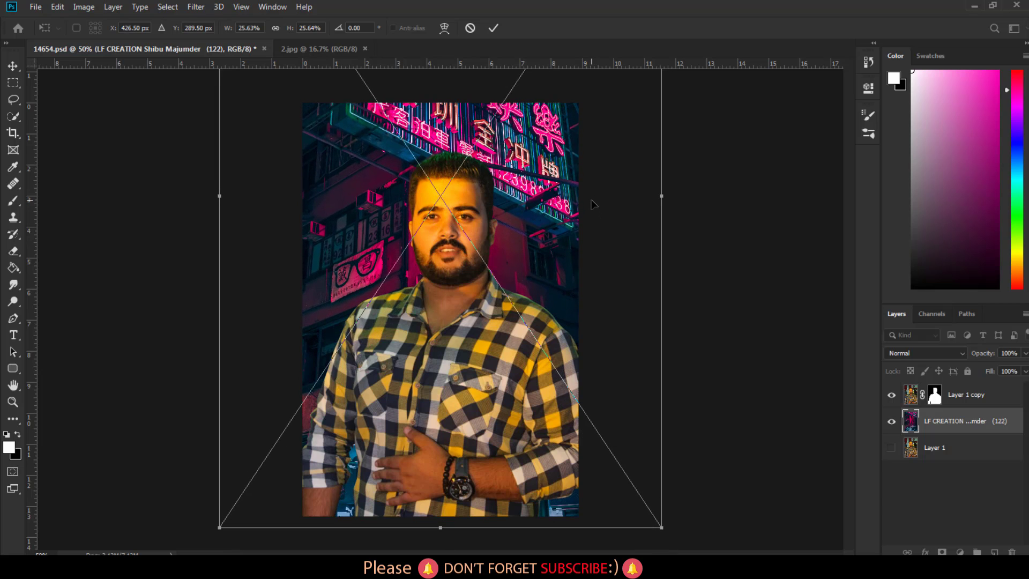
key("Return")
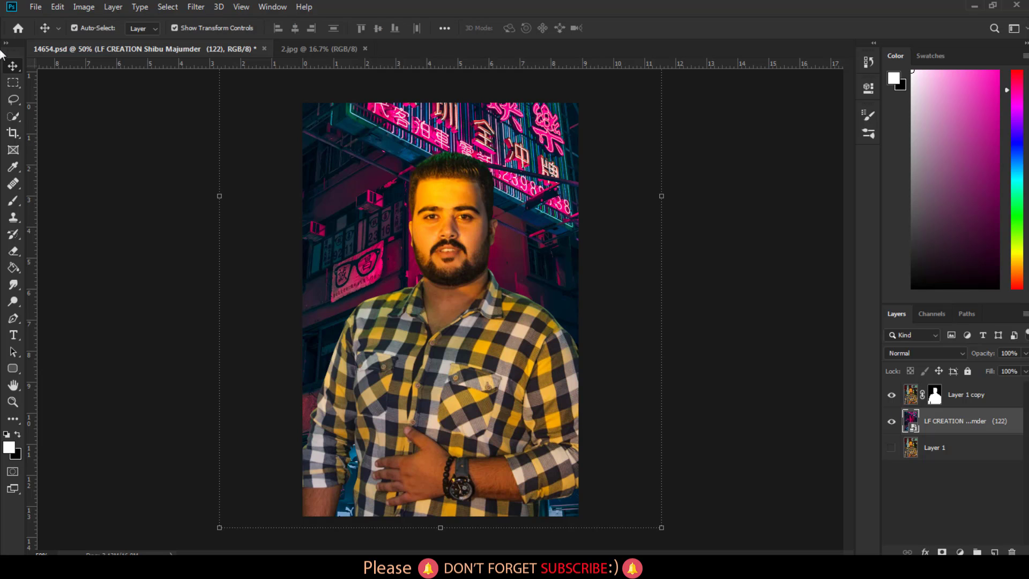
Blur the neon background with a smart-filter Gaussian Blur of radius about 8.4
left_click(12, 82)
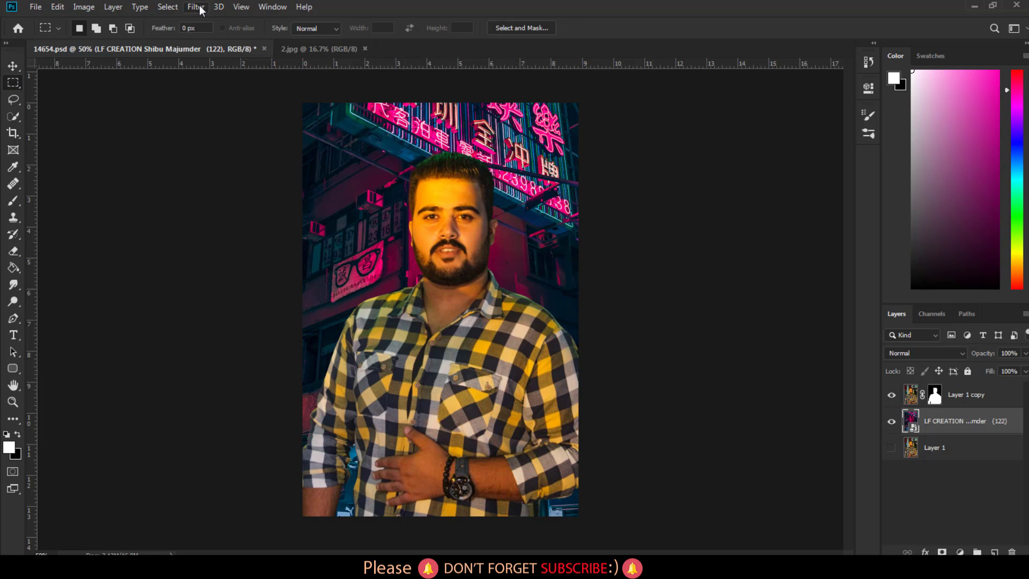
left_click(198, 7)
mouse_move(359, 181)
left_click(387, 203)
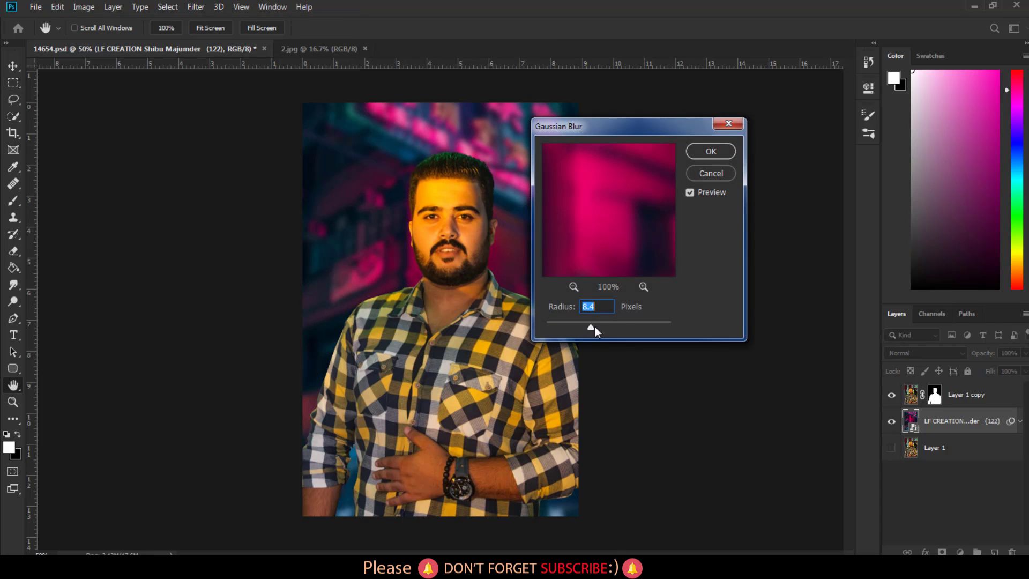
left_click(711, 151)
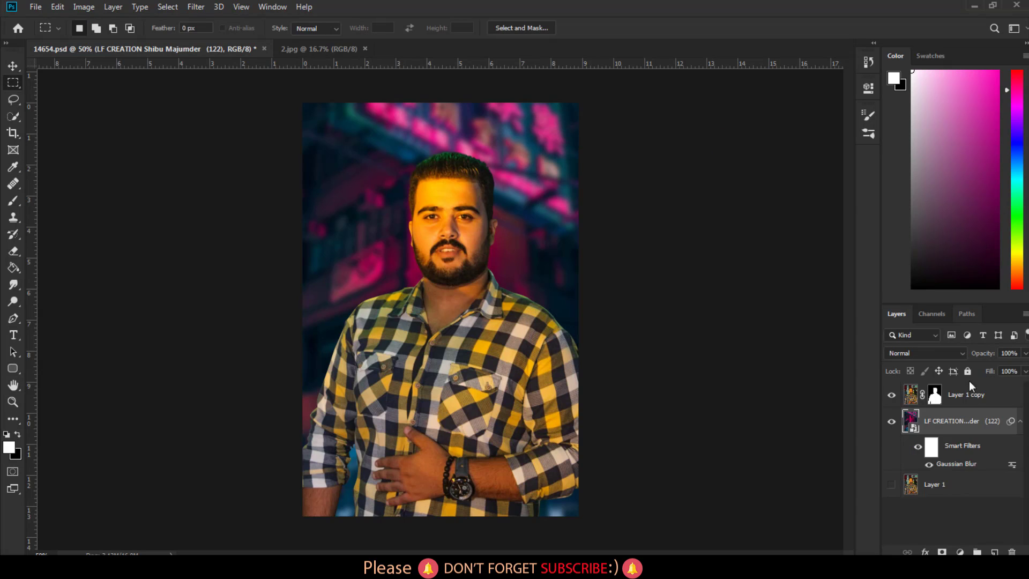
left_click(1019, 421)
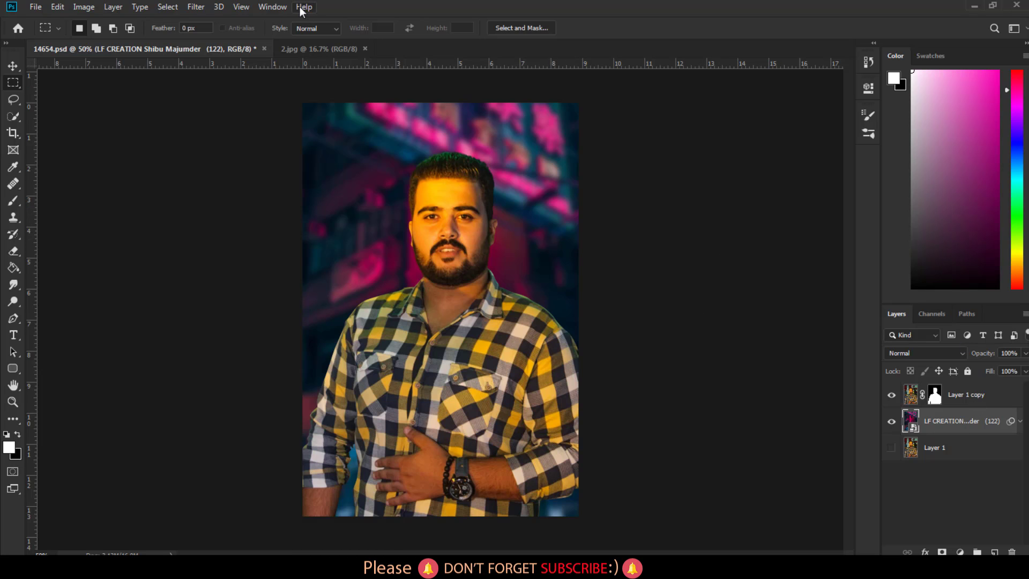
left_click(196, 6)
left_click(225, 84)
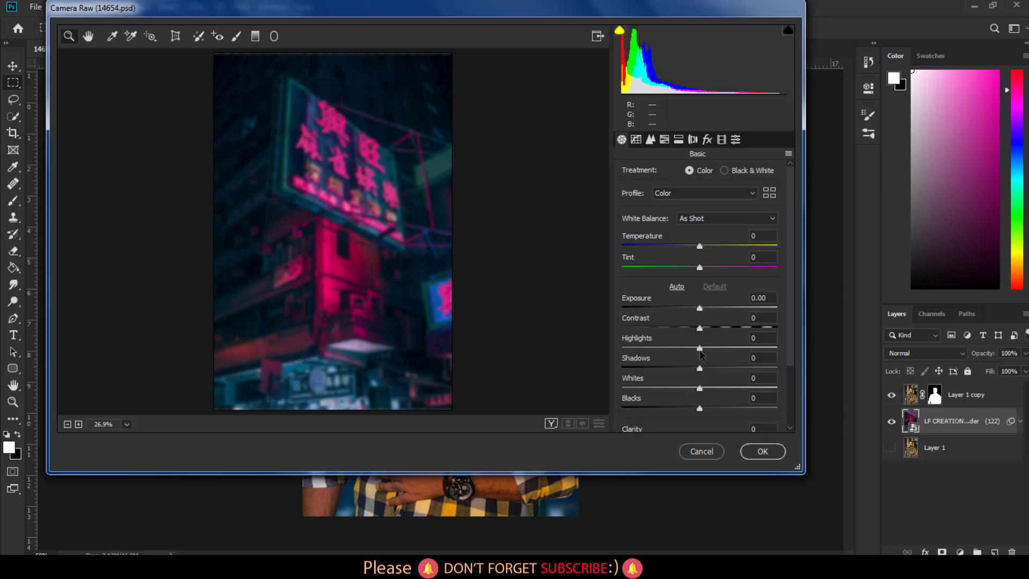
Raise highlights, shadows, whites, blacks, clarity, dehaze and vibrance, and lower Tint toward green in Camera Raw
mouse_move(700, 349)
left_mouse_down()
mouse_move(738, 349)
mouse_move(753, 370)
left_mouse_up()
mouse_move(699, 408)
left_mouse_down()
mouse_move(642, 407)
mouse_move(753, 406)
mouse_move(734, 404)
mouse_move(748, 399)
left_mouse_up()
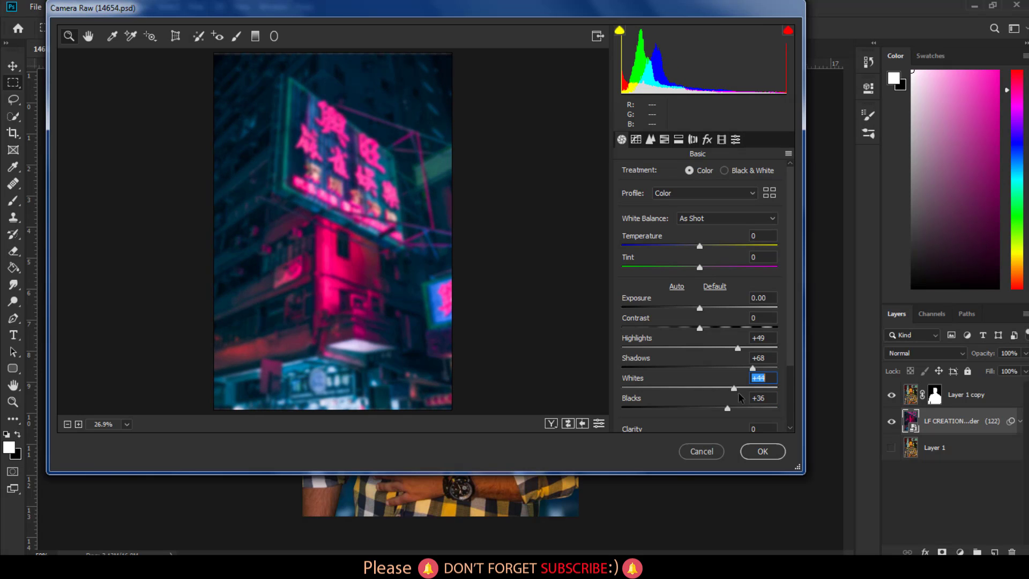
scroll(747, 400, "down", 3)
mouse_move(699, 358)
left_mouse_down()
mouse_move(742, 368)
mouse_move(722, 380)
mouse_move(735, 406)
mouse_move(723, 404)
left_mouse_up()
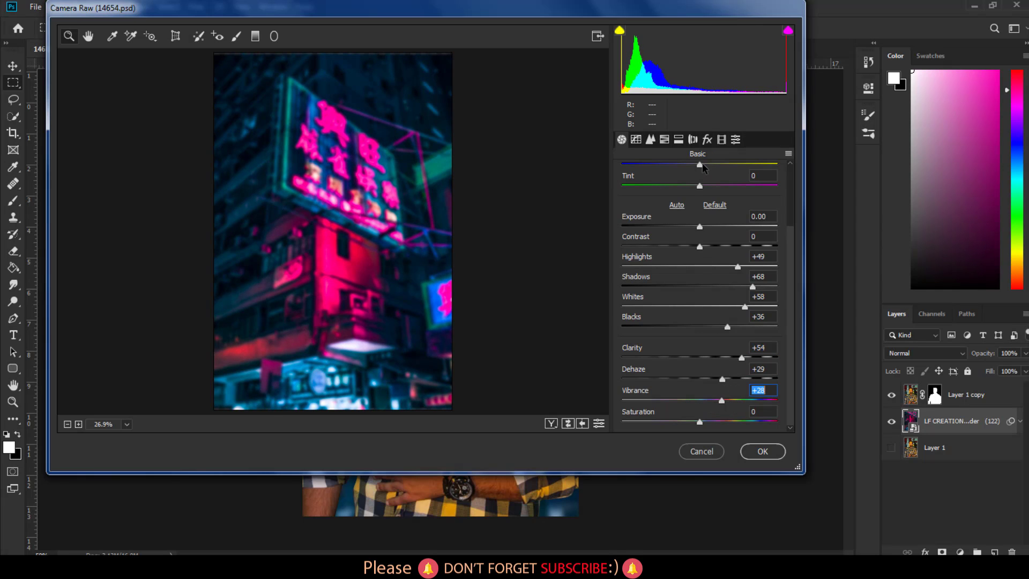
left_click_drag(698, 189, 682, 189)
left_click(756, 454)
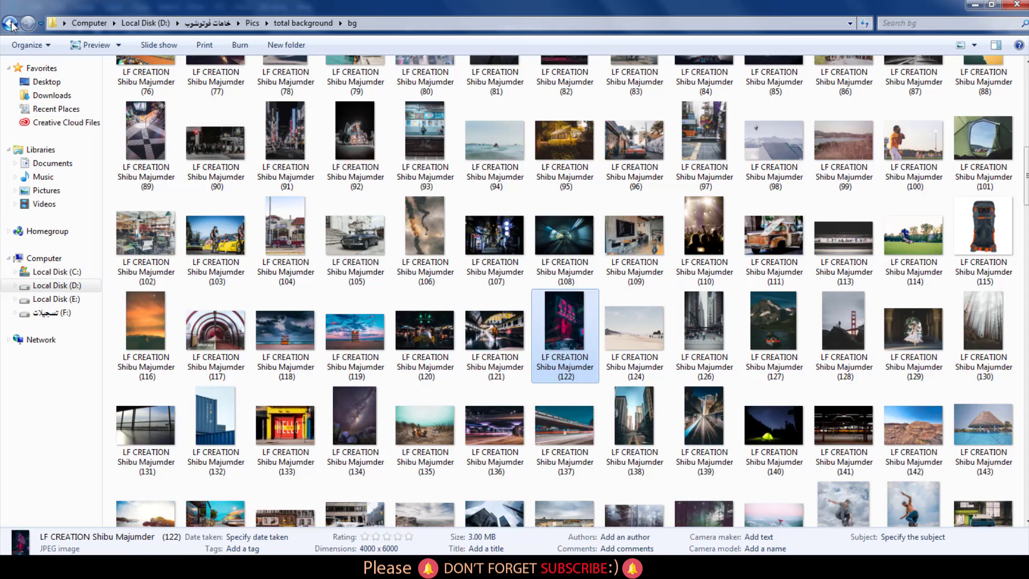
Place the green glow image S.R (81) from Pics > coler into the portrait
left_click(10, 23)
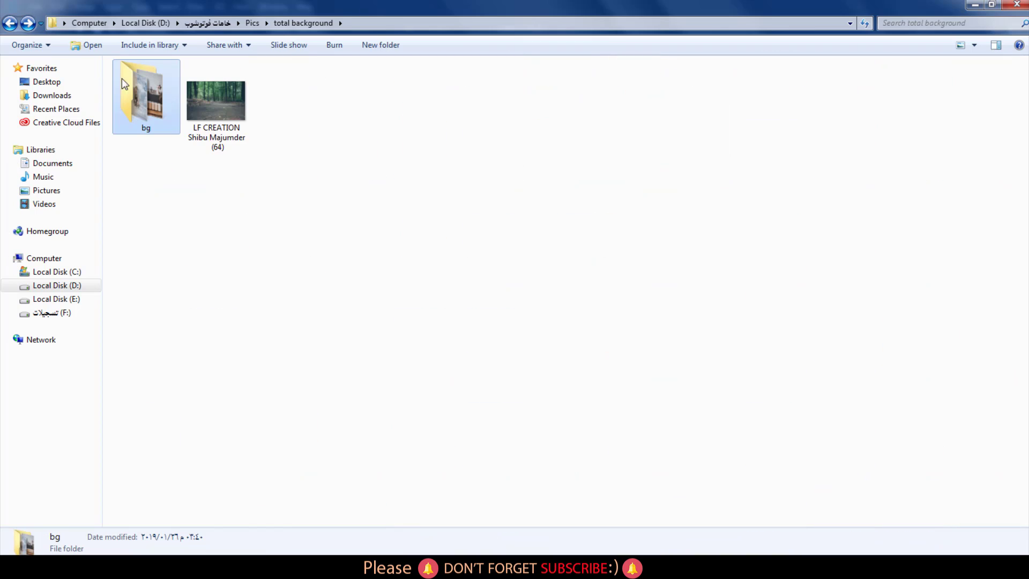
left_click(10, 23)
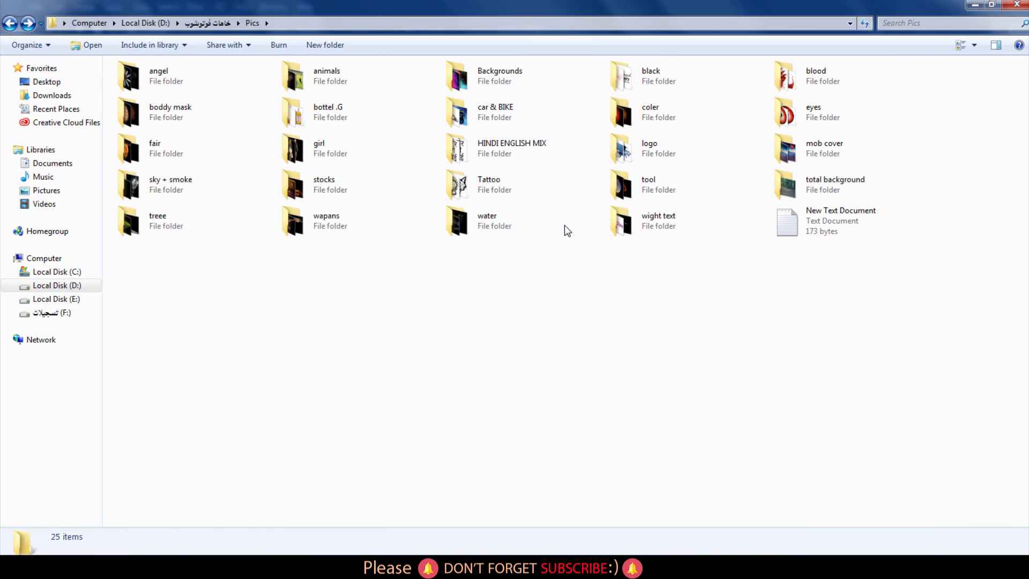
double_click(625, 114)
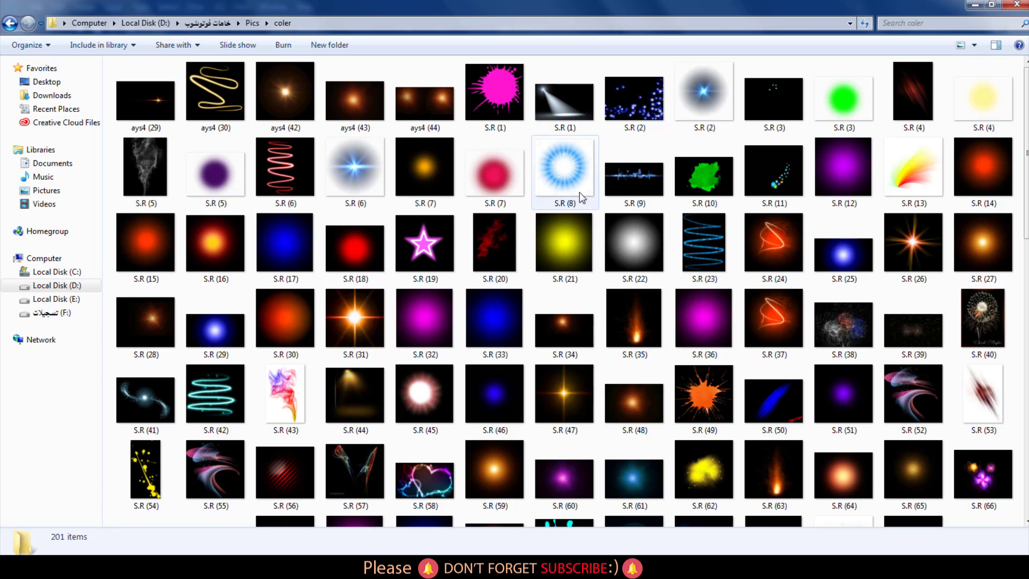
scroll(558, 300, "down", 3)
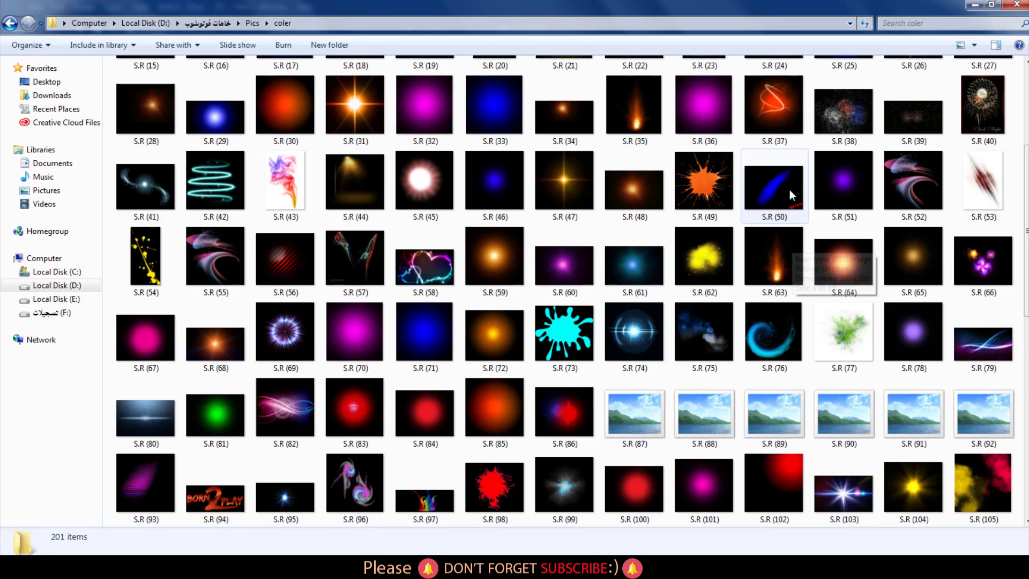
mouse_move(228, 410)
left_mouse_down()
mouse_move(276, 544)
mouse_move(395, 295)
left_mouse_up()
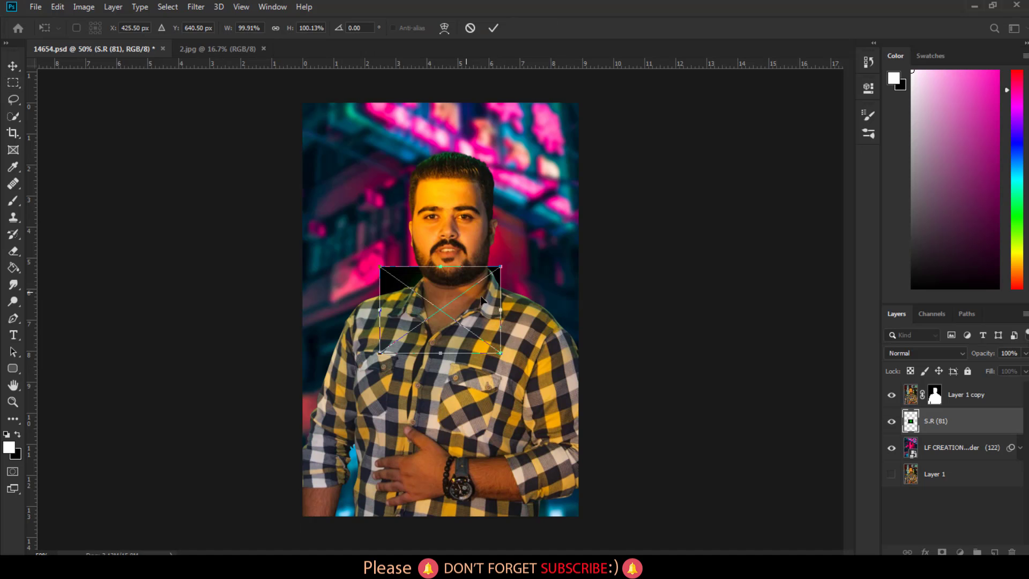
key("Return")
Move the green glow above the cutout, blend it as Screen, and stretch it across the top
left_click_drag(935, 421, 935, 385)
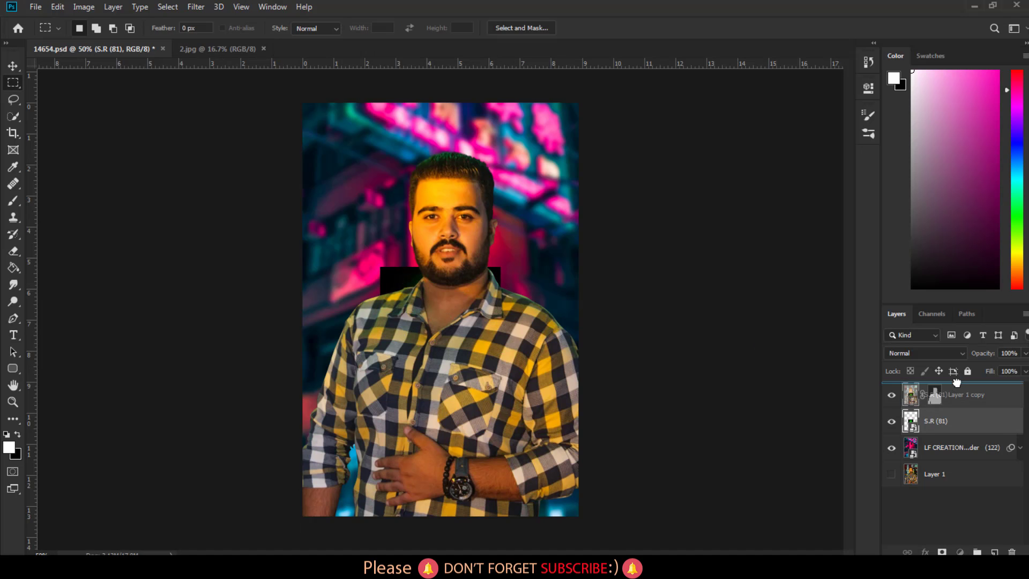
left_click(905, 352)
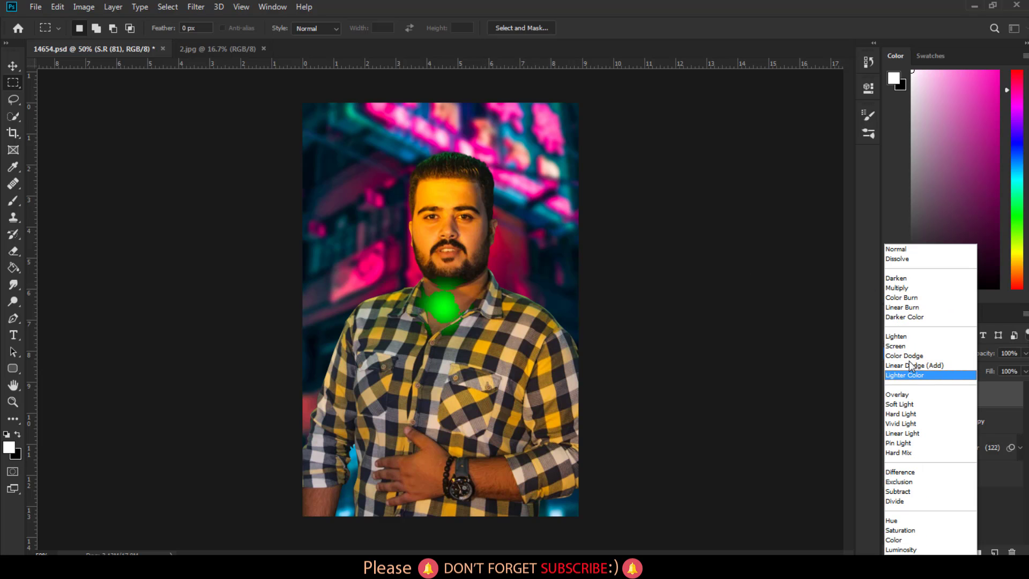
left_click(912, 347)
key("v")
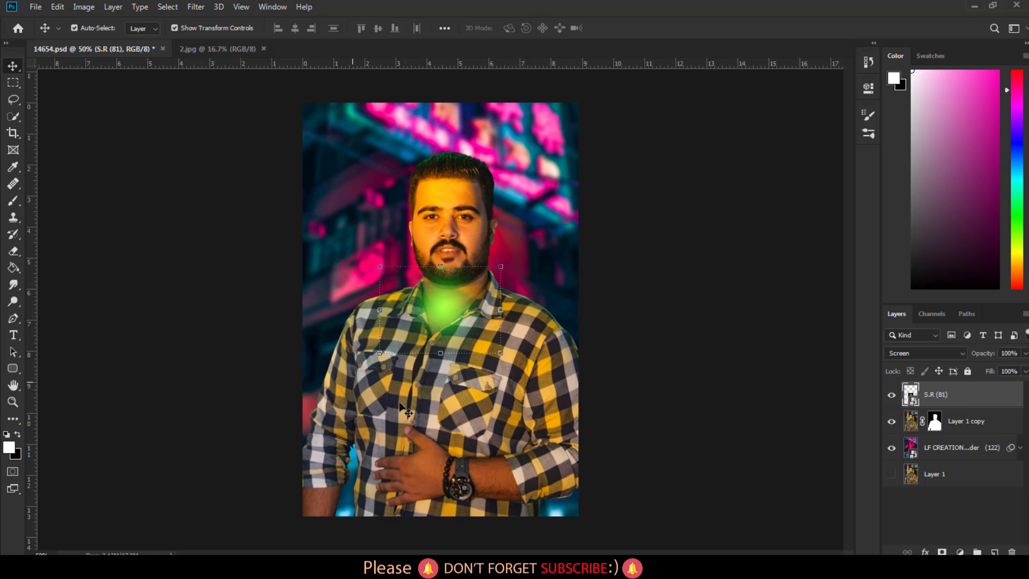
key("ctrl+t")
mouse_move(571, 403)
left_mouse_down()
mouse_move(771, 546)
mouse_move(841, 568)
left_mouse_up()
mouse_move(728, 439)
left_mouse_down()
mouse_move(568, 47)
mouse_move(548, 54)
left_mouse_up()
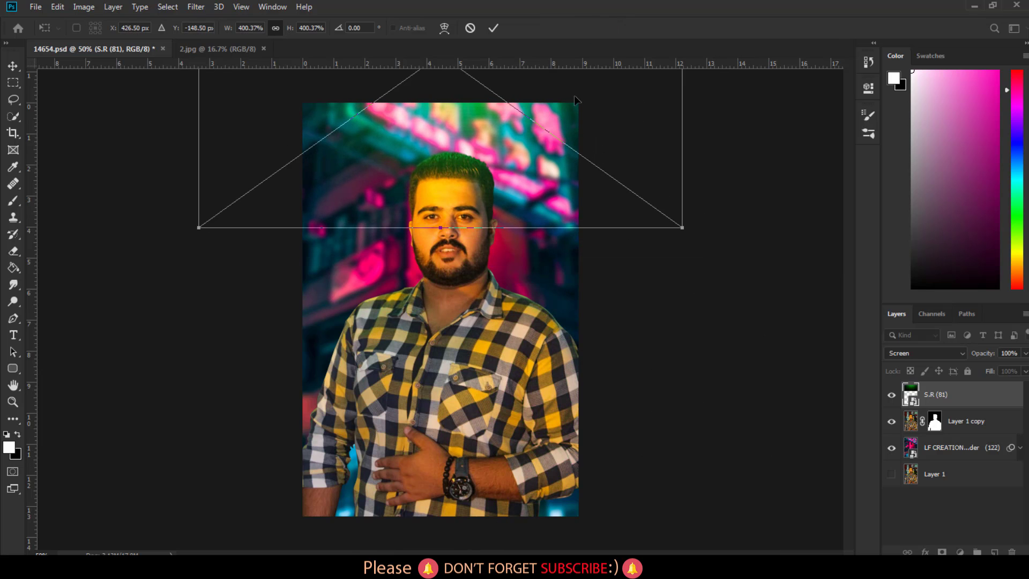
left_click_drag(686, 229, 1008, 459)
left_click_drag(750, 354, 601, 158)
key("Return")
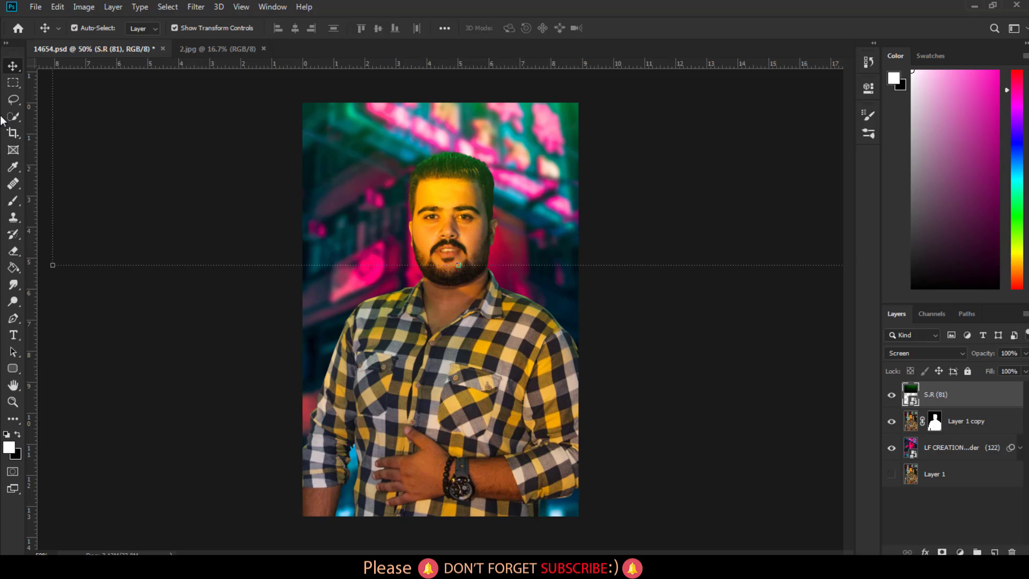
Deepen the green glow's dark tones slightly with a Levels adjustment
left_click(13, 82)
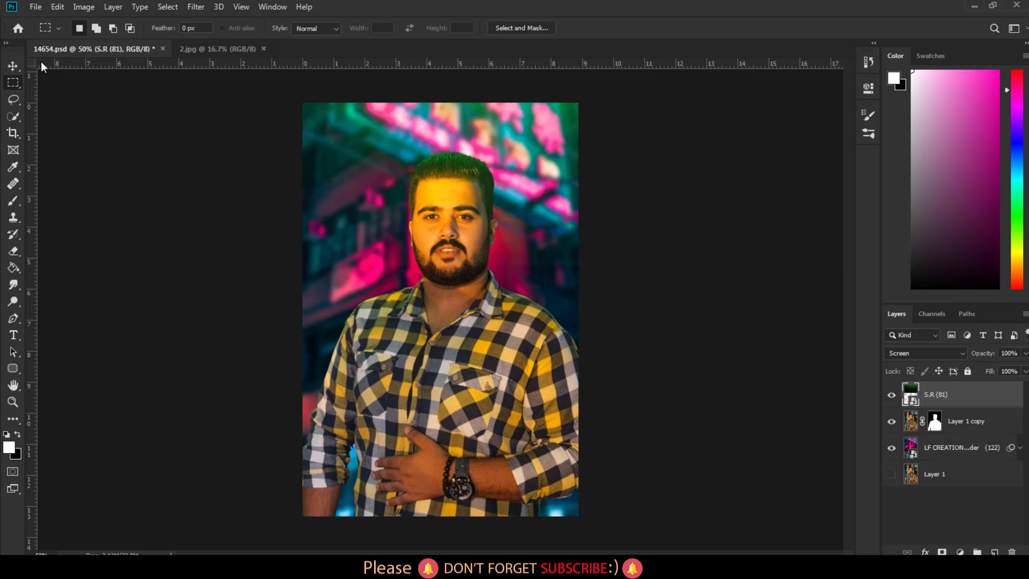
left_click(85, 7)
left_click(236, 56)
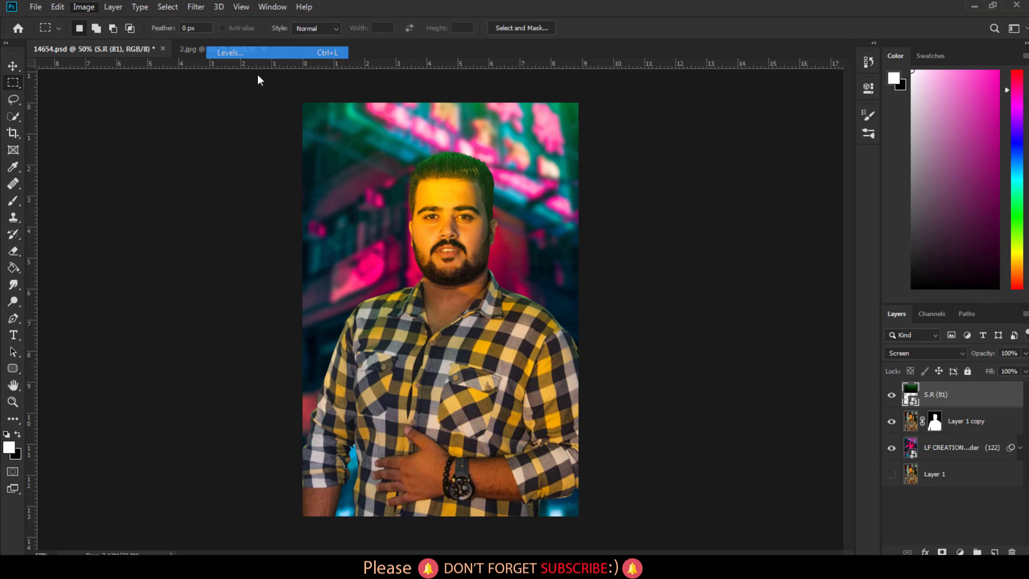
left_click_drag(395, 238, 398, 239)
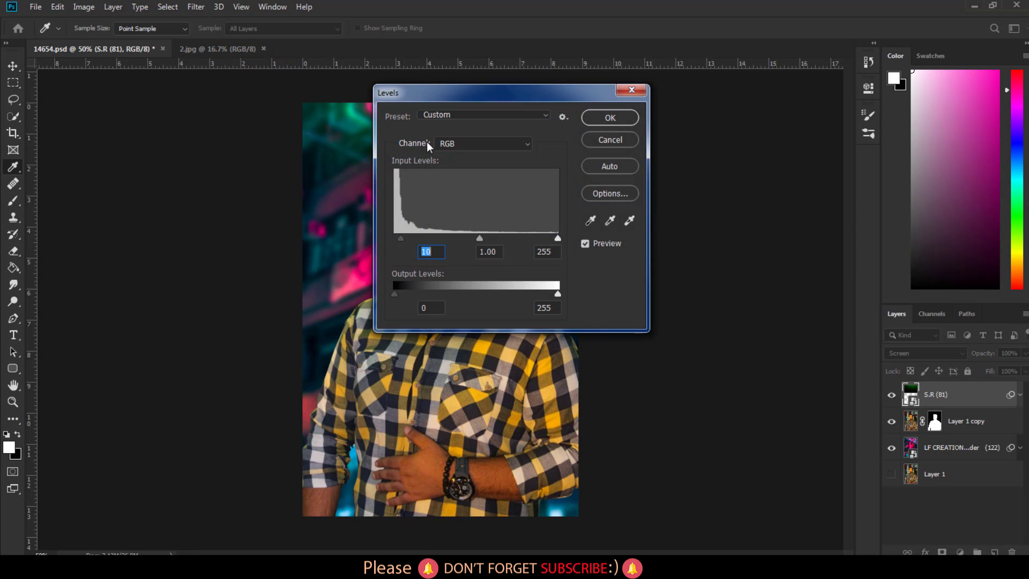
left_click_drag(439, 93, 665, 163)
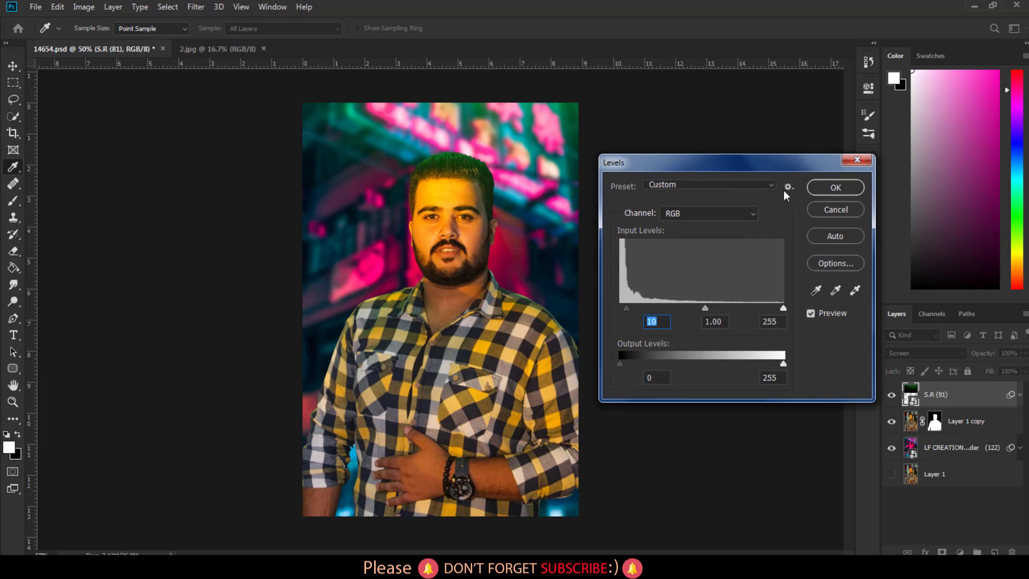
left_click(812, 188)
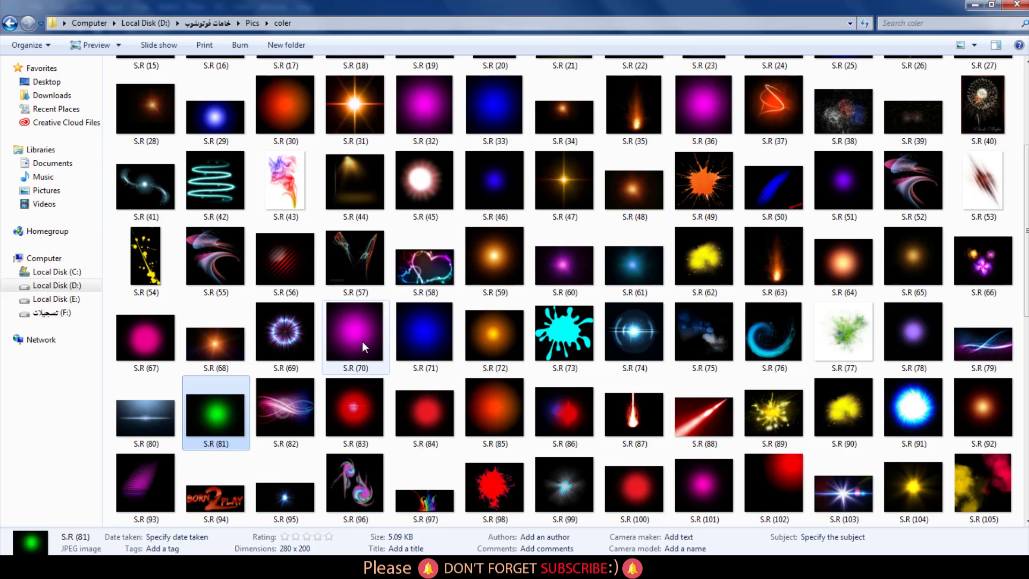
Add blue gradient S.R (71), enlarged and shifted right, blended as Screen
left_click_drag(433, 336, 346, 347)
left_click_drag(504, 378, 772, 544)
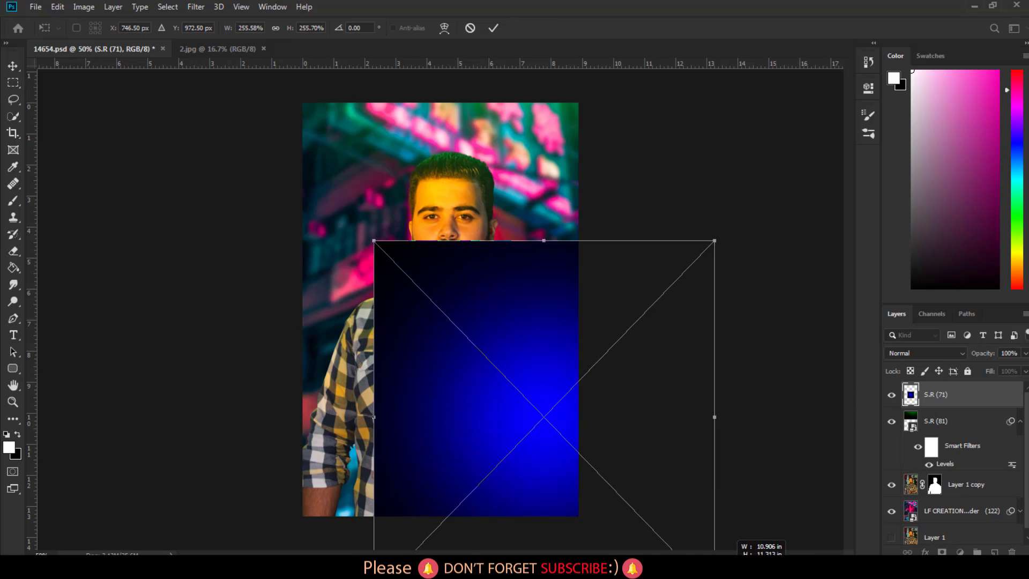
left_click_drag(638, 424, 658, 303)
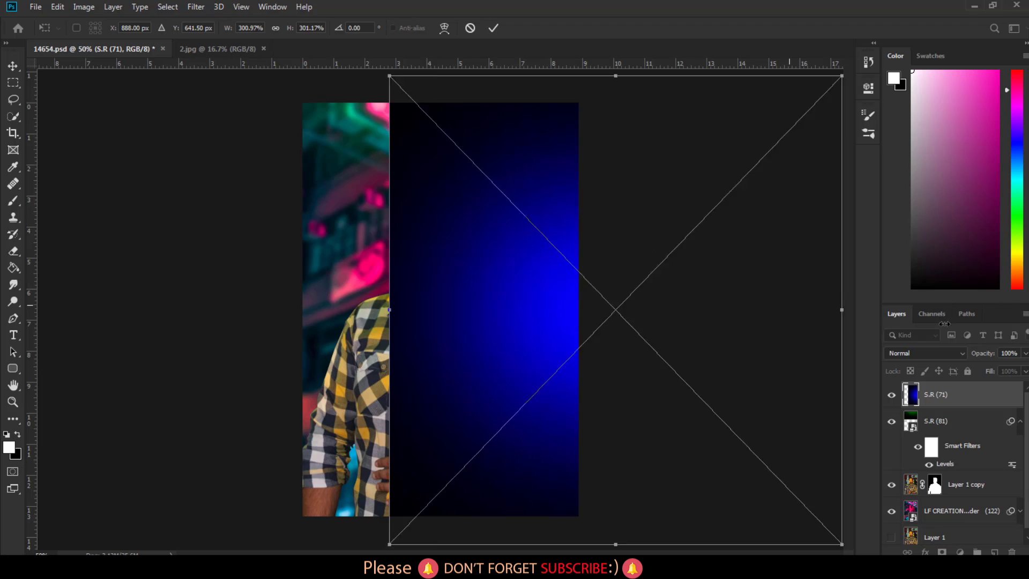
key("Return")
left_click(920, 353)
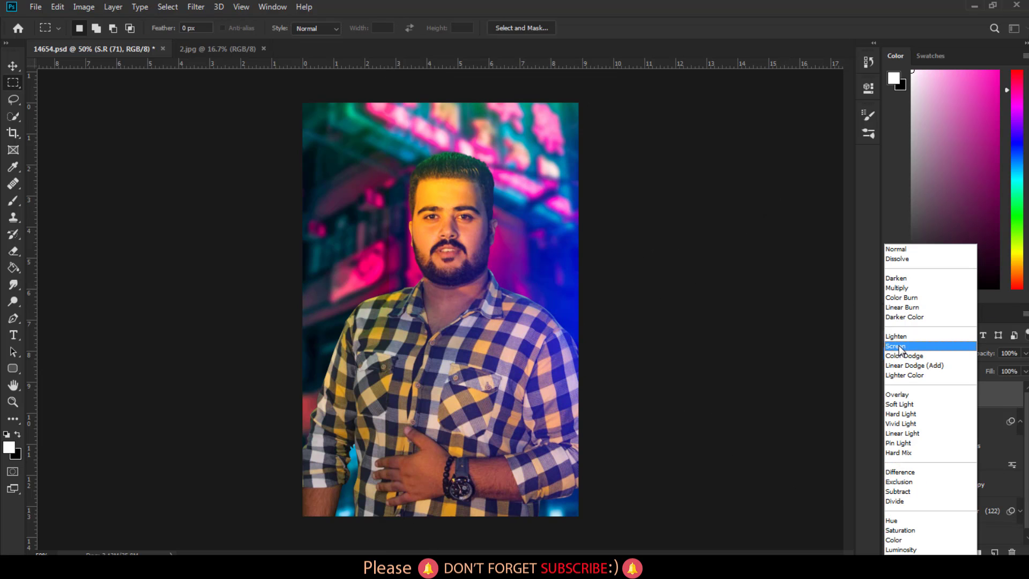
left_click(895, 346)
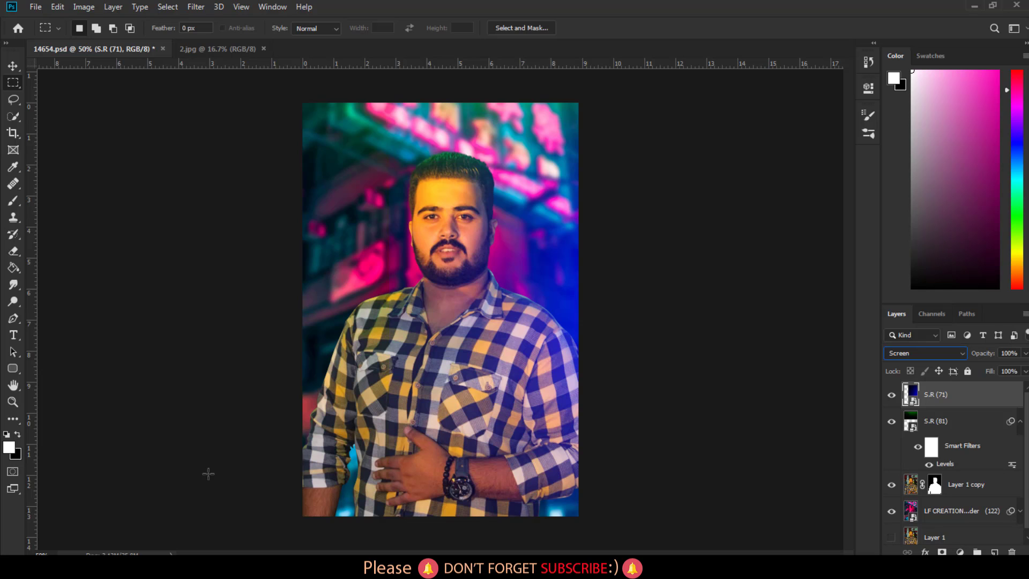
Deepen the blue gradient's dark tones with a Levels adjustment
left_click(84, 6)
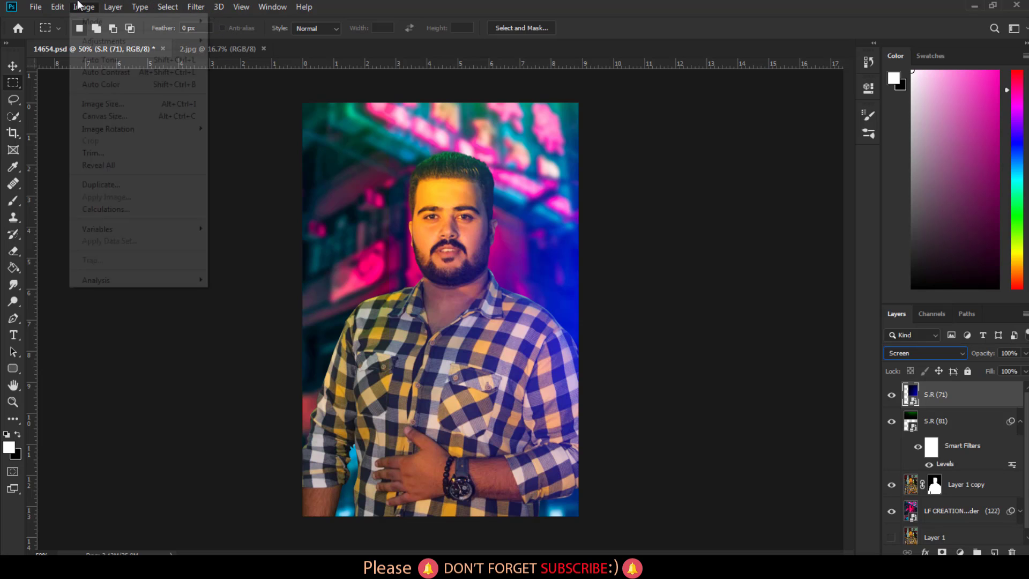
left_click(230, 52)
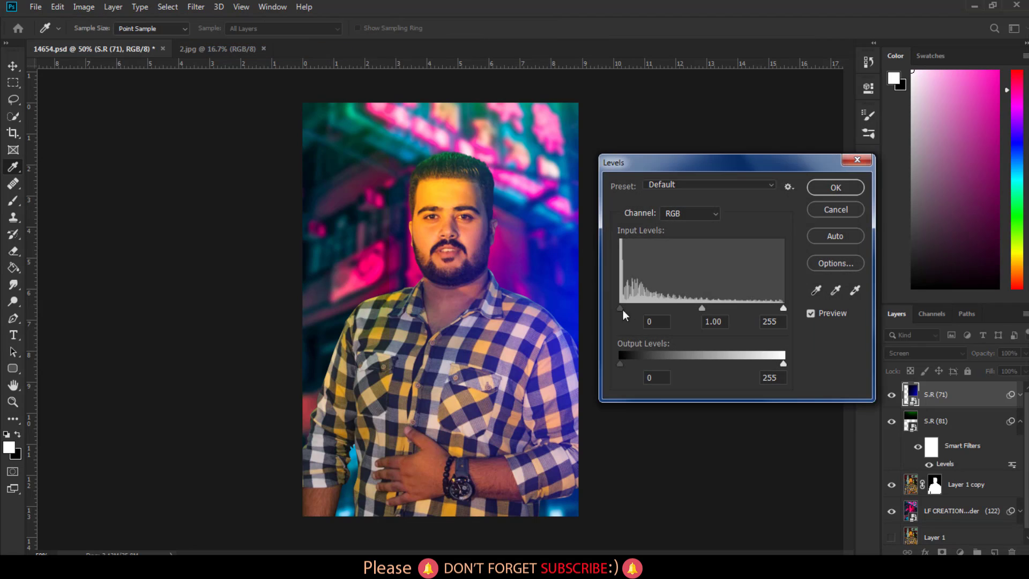
left_click_drag(625, 310, 627, 310)
left_click(834, 188)
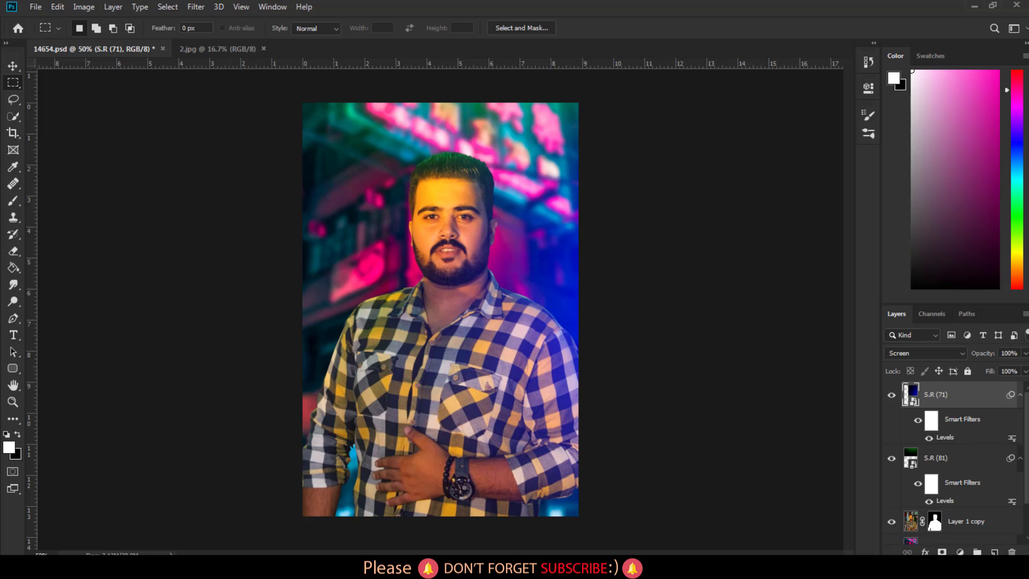
left_click(908, 355)
Bring in magenta glow S.R (70), enlarged and positioned over the portrait's left side
left_click(842, 375)
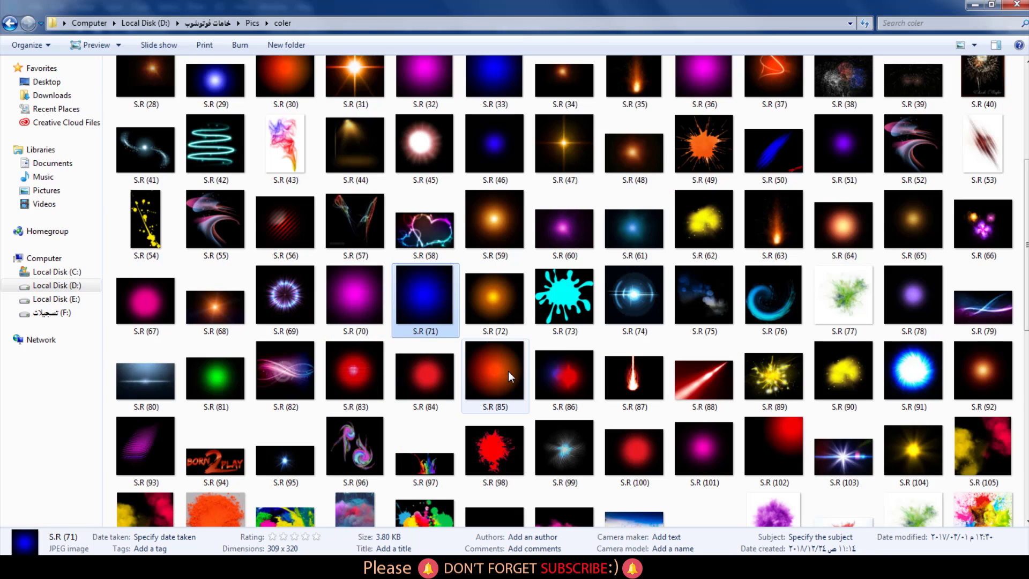
mouse_move(355, 355)
left_mouse_down()
mouse_move(268, 485)
mouse_move(282, 402)
left_mouse_up()
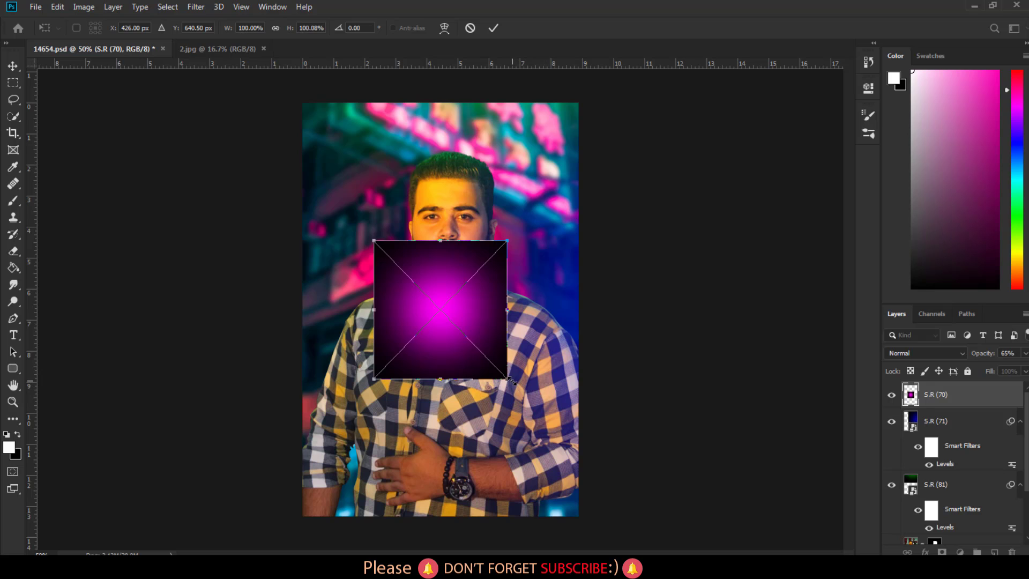
left_click_drag(512, 381, 804, 547)
left_click_drag(676, 377, 421, 264)
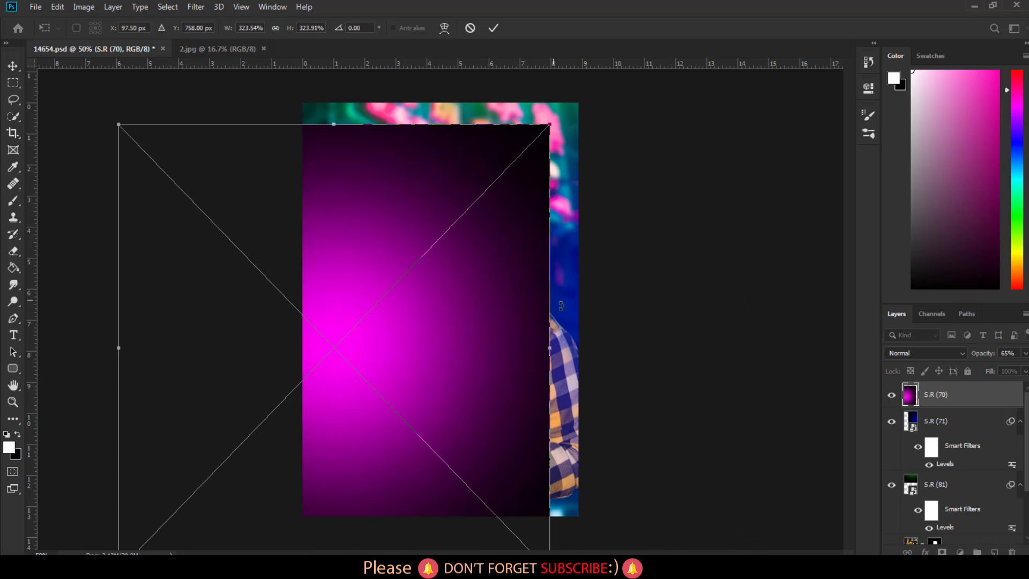
left_click_drag(547, 349, 621, 346)
mouse_move(494, 326)
left_mouse_down()
mouse_move(420, 317)
mouse_move(422, 331)
left_mouse_up()
key("Return")
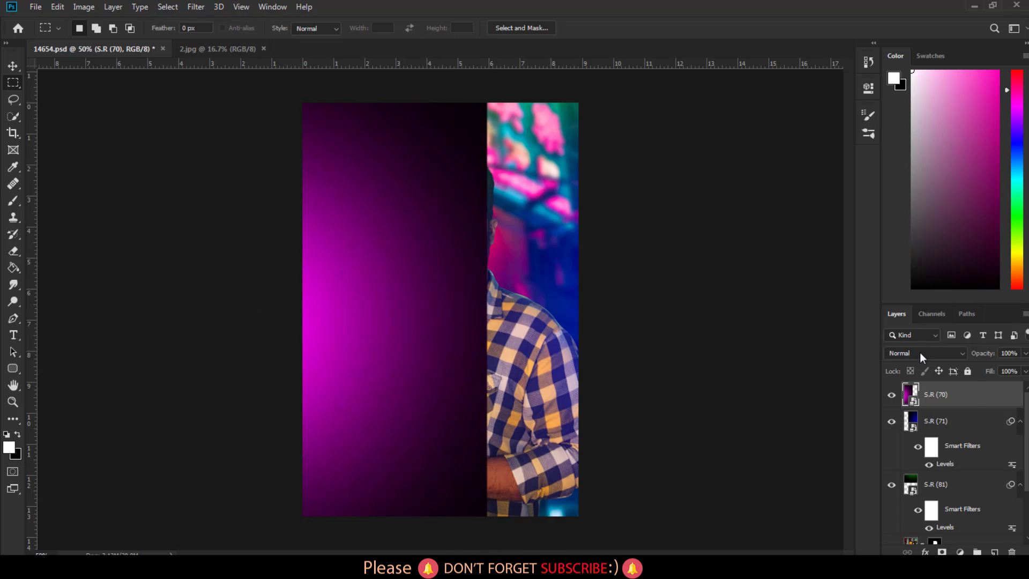
Set the magenta glow to Screen blend at 53% opacity
left_click(920, 353)
left_click(899, 347)
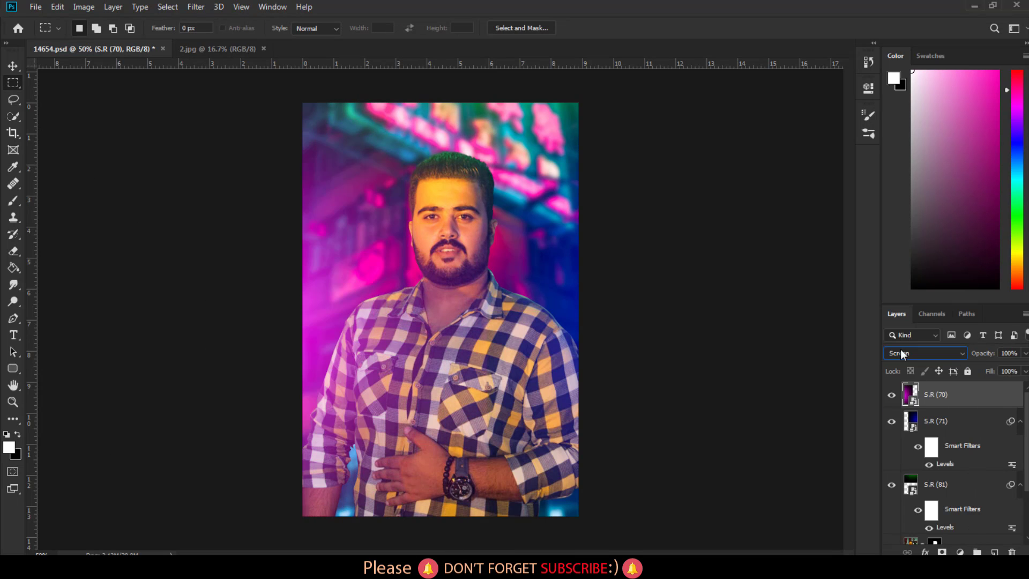
left_click_drag(960, 356, 956, 357)
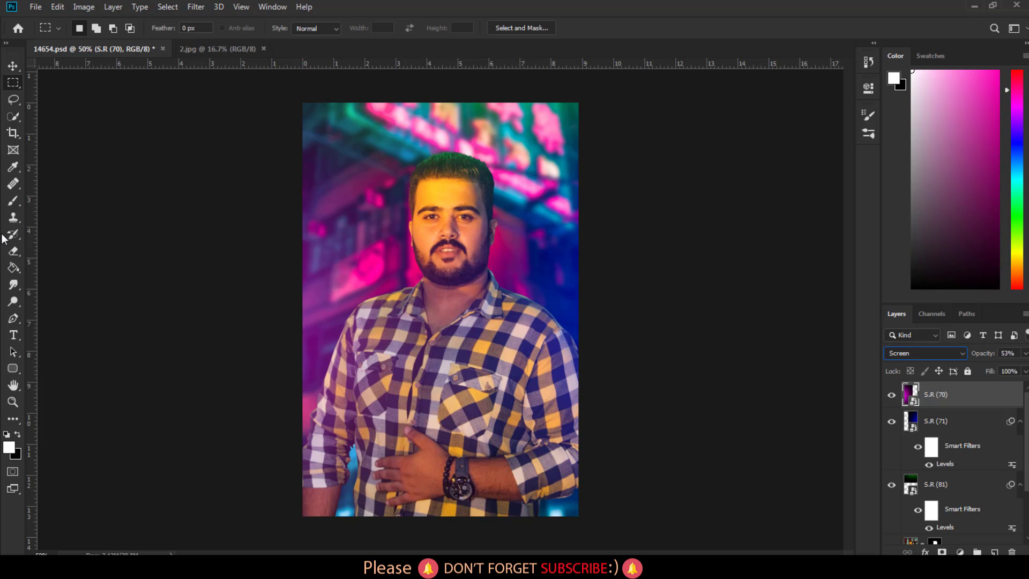
Select the green glow layer S.R (81) in the Layers panel
scroll(946, 427, "down", 1)
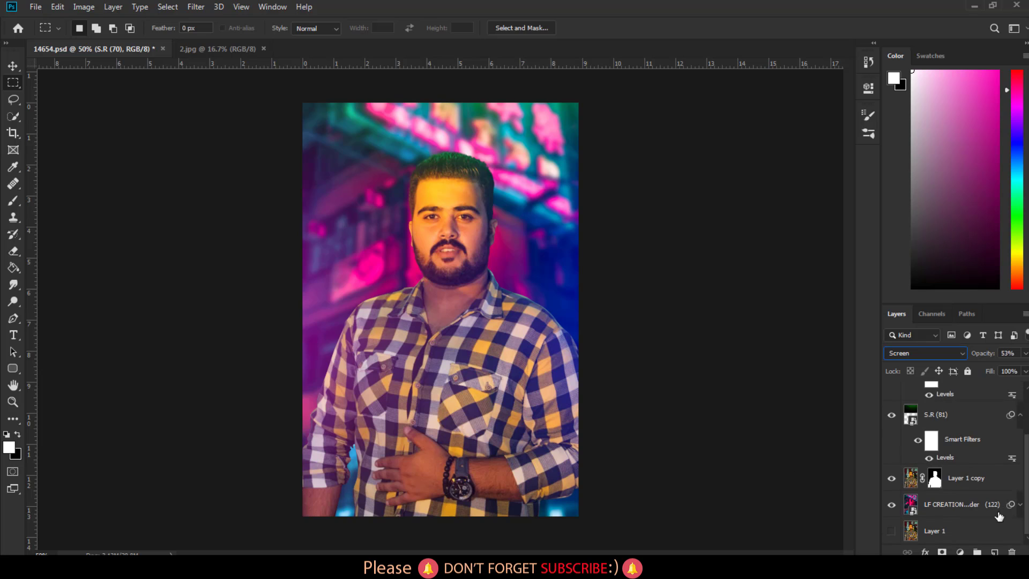
scroll(946, 428, "down", 2)
left_click(13, 66)
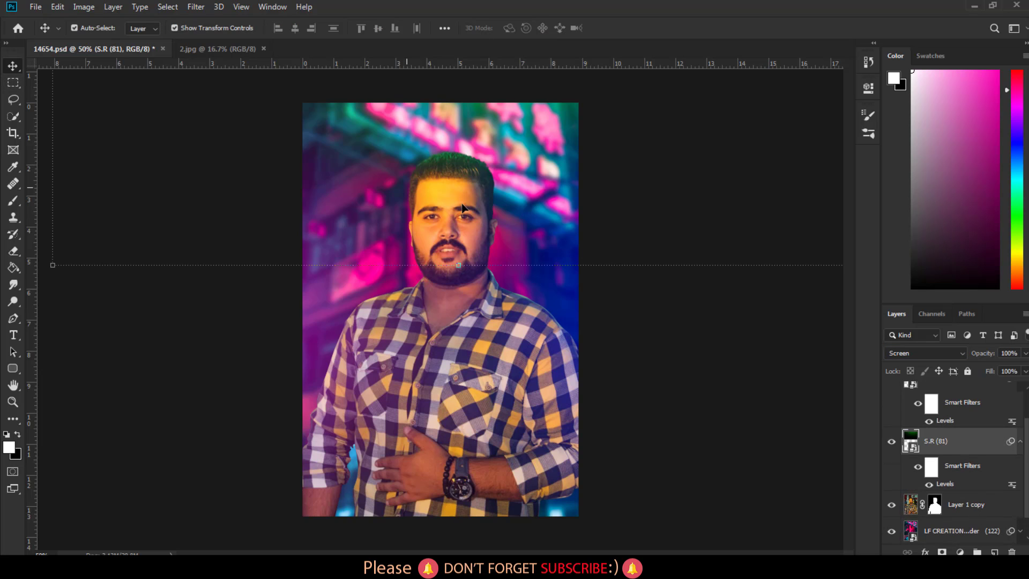
left_click_drag(461, 212, 461, 259)
left_click(944, 485)
Try to free-transform S.R (81), dismissing the smart filter warnings each time
key("ctrl+t")
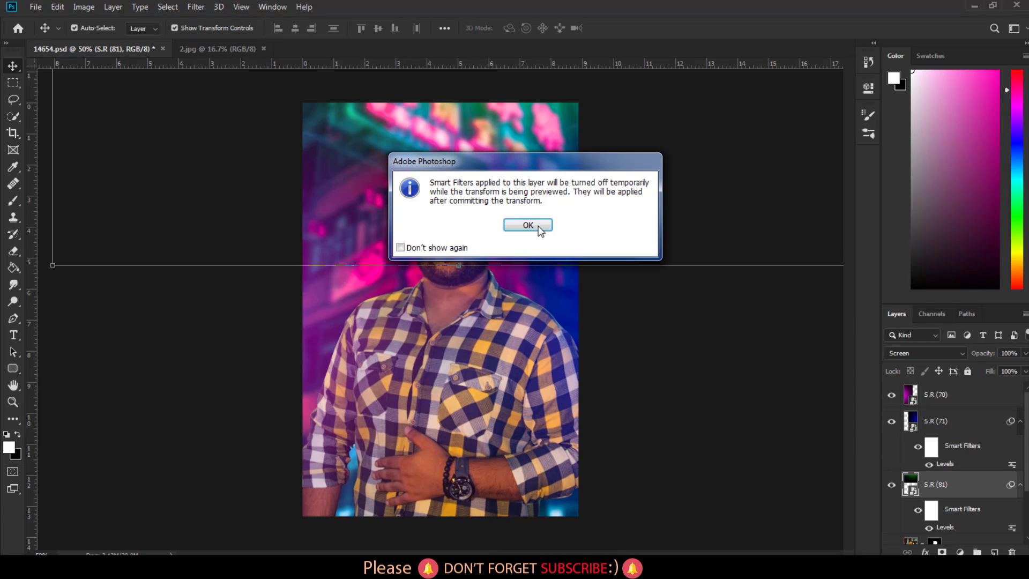
left_click(528, 228)
key("Return")
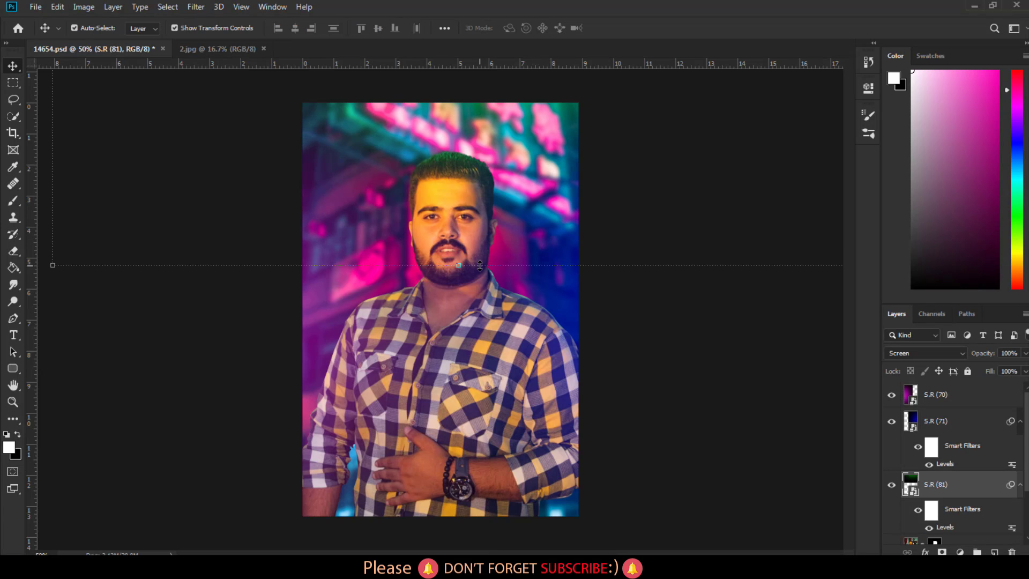
key("ctrl+t")
key("Return")
key("Return")
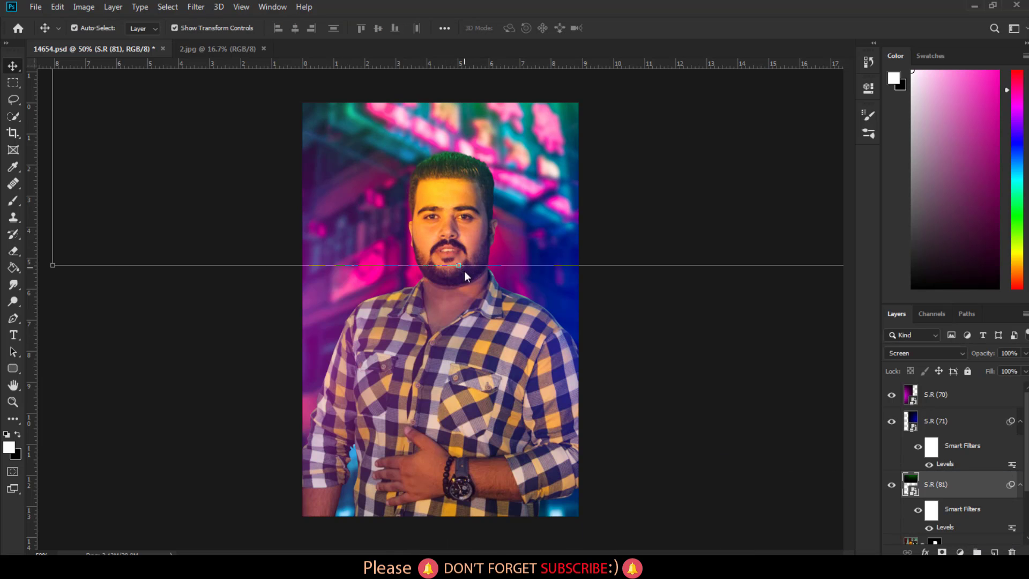
key("ctrl+t")
left_click(539, 224)
key("Return")
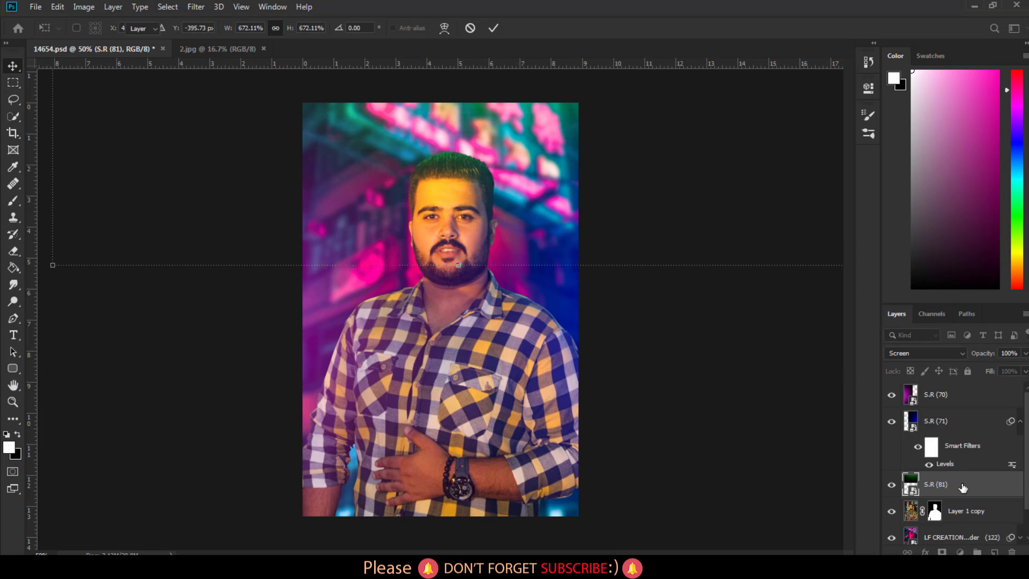
Rasterize S.R (81) and move the green glow higher over the portrait's top
right_click(960, 479)
left_click(825, 240)
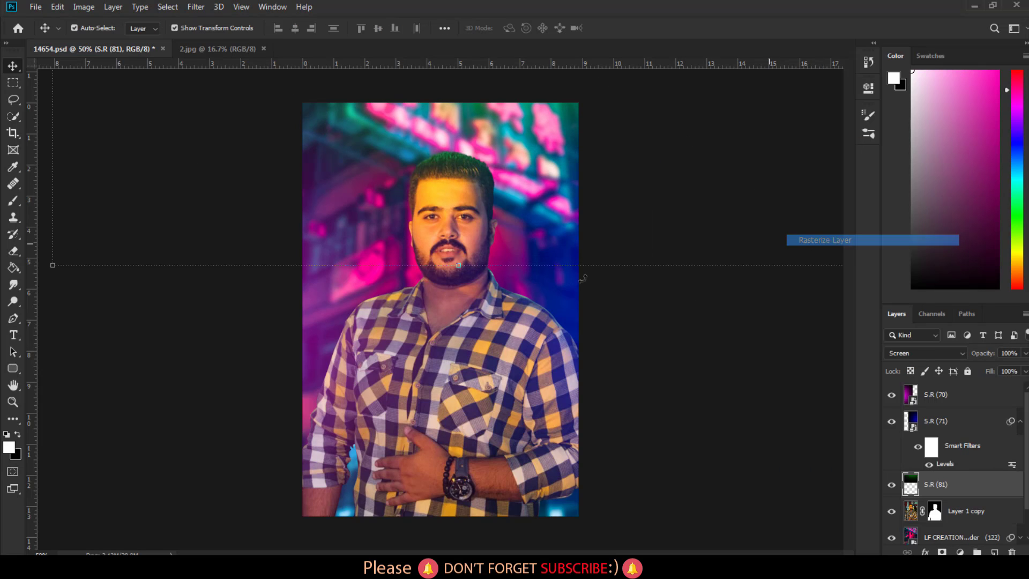
key("ctrl+t")
left_click_drag(467, 327, 448, 296)
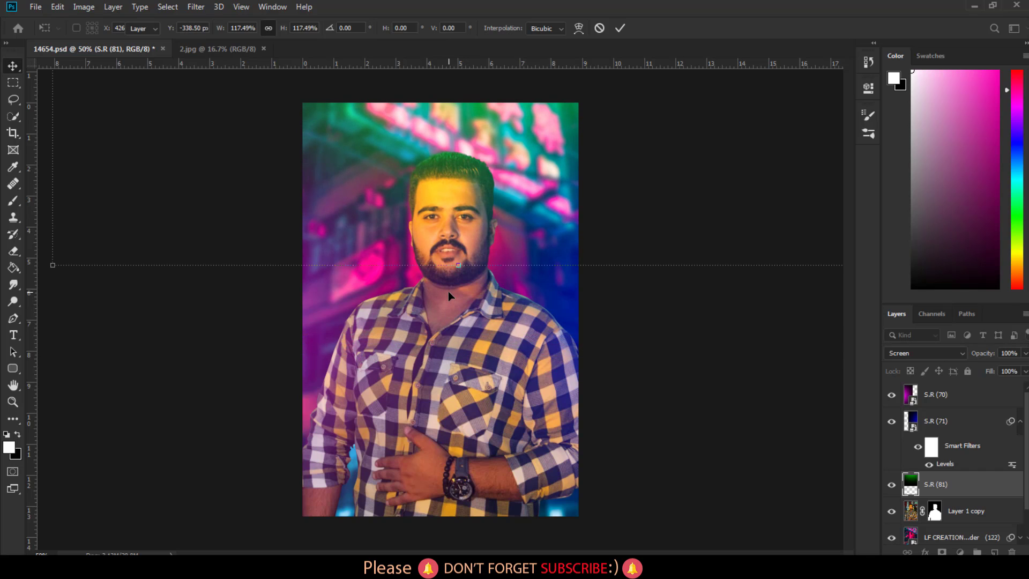
key("Return")
left_click(13, 82)
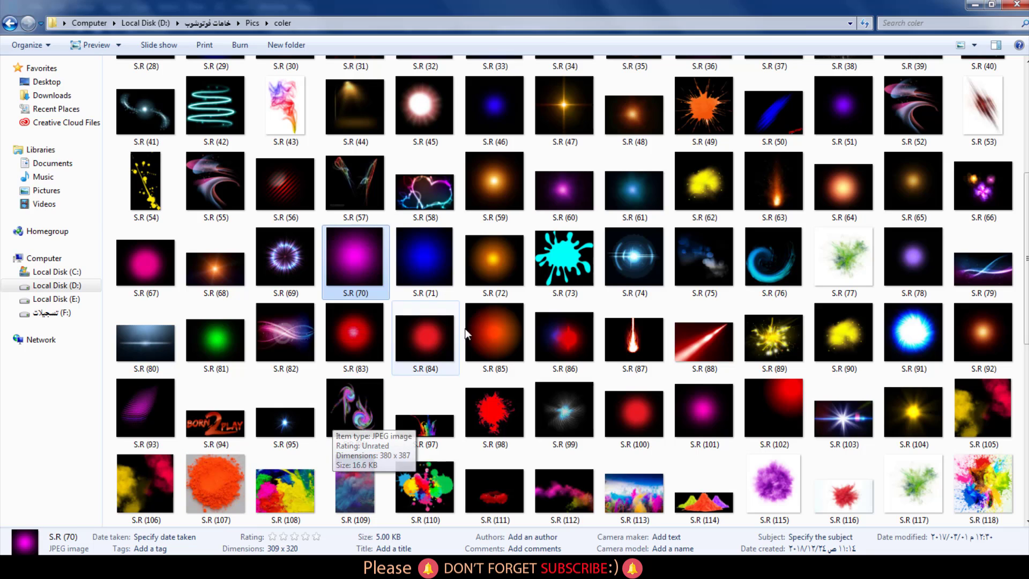
Drag the yellow light image S.R (21) from the coler folder onto the Photoshop canvas
scroll(583, 323, "up", 3)
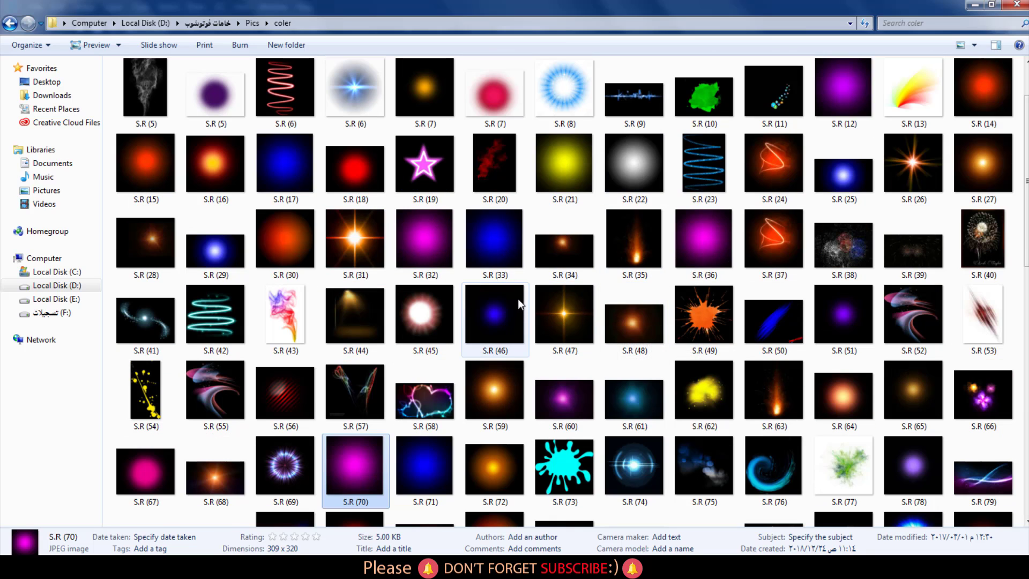
mouse_move(564, 165)
left_mouse_down()
mouse_move(263, 539)
mouse_move(475, 374)
mouse_move(828, 547)
left_mouse_up()
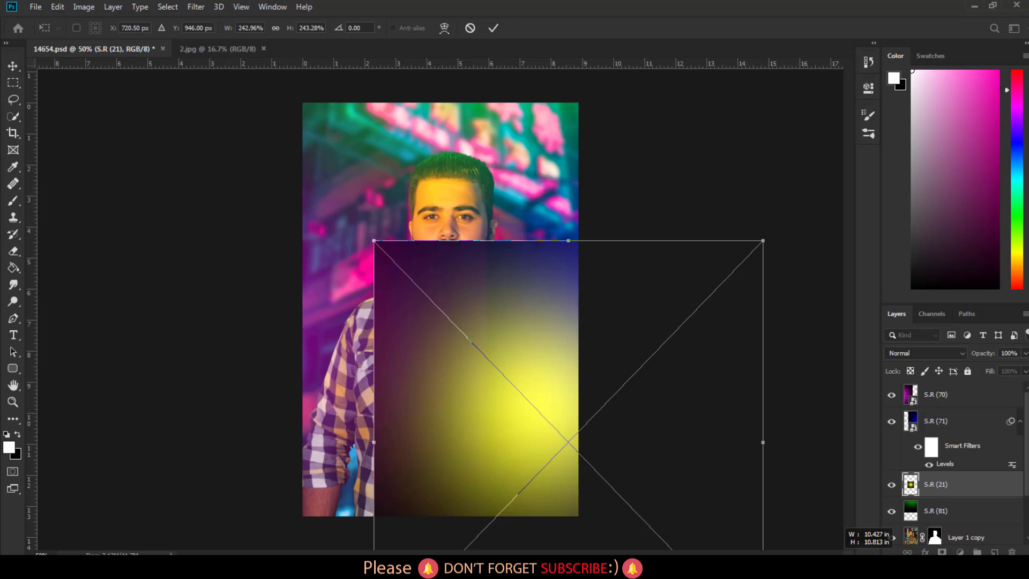
Place S.R (21) over the portrait's bottom, move it to the top of the stack, and blend it as Screen
left_click_drag(677, 379, 522, 460)
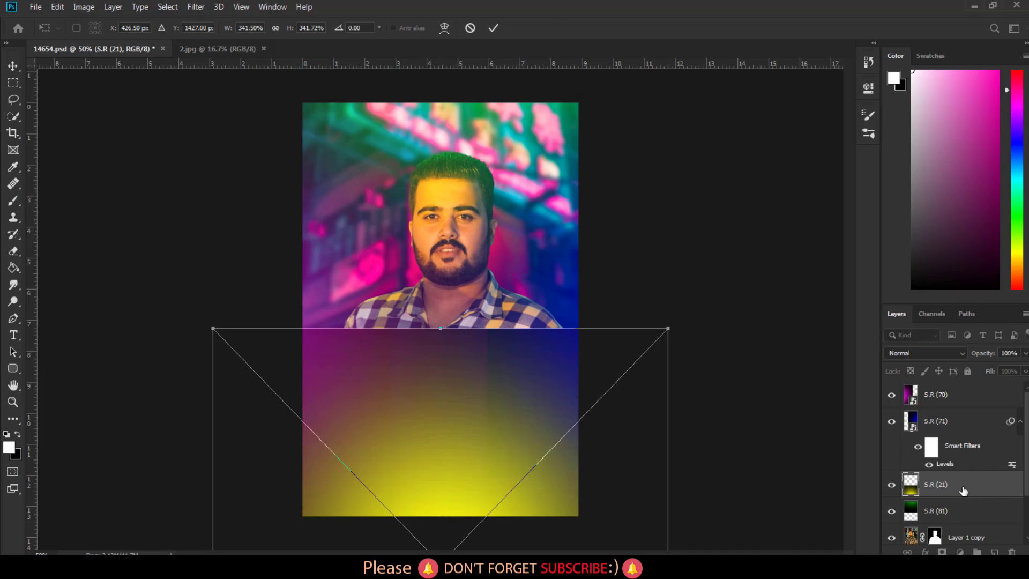
key("Return")
left_click_drag(943, 485, 930, 387)
left_click(927, 356)
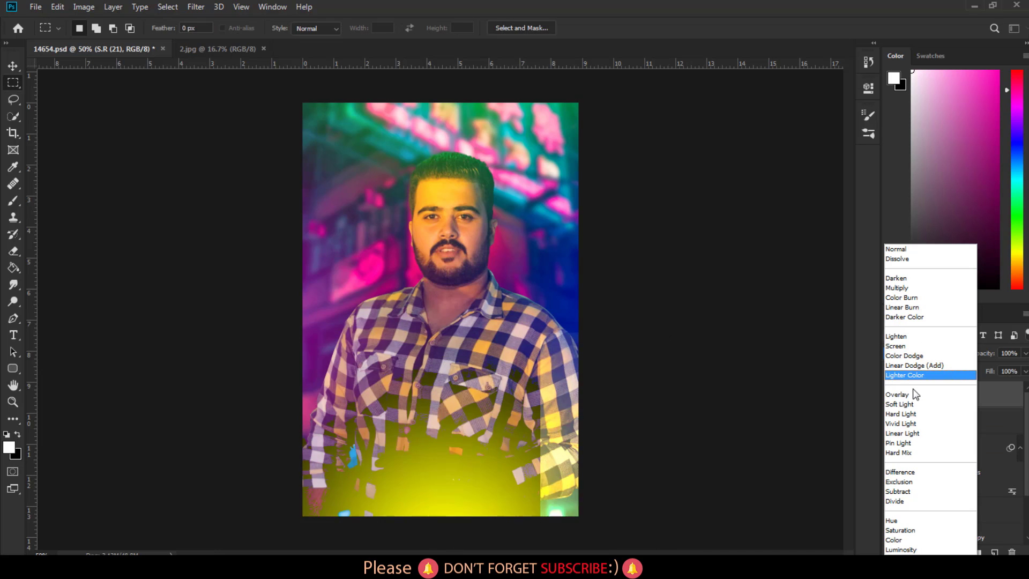
left_click(910, 346)
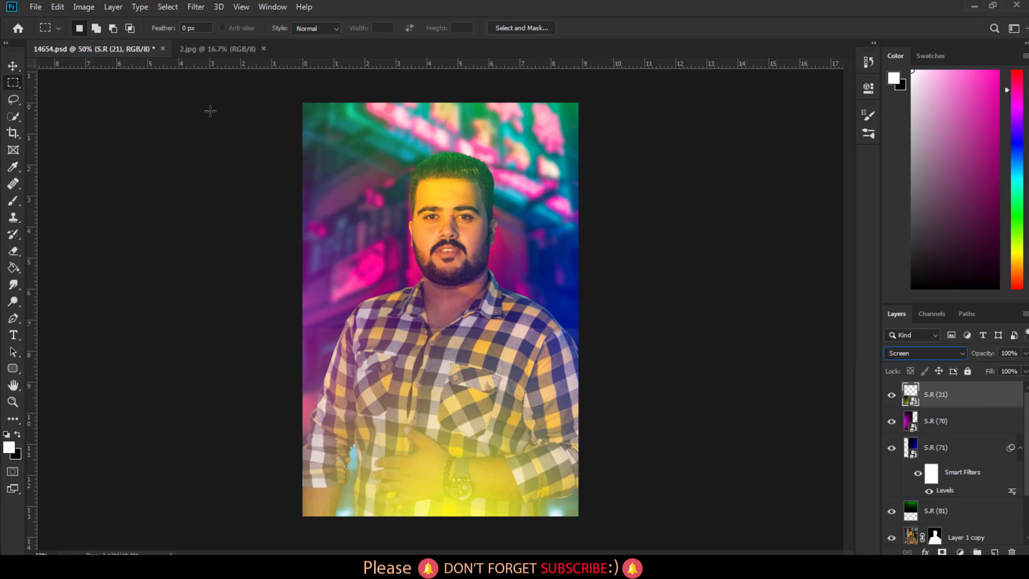
Apply a Levels adjustment to the yellow glow with black input 21
left_click(84, 6)
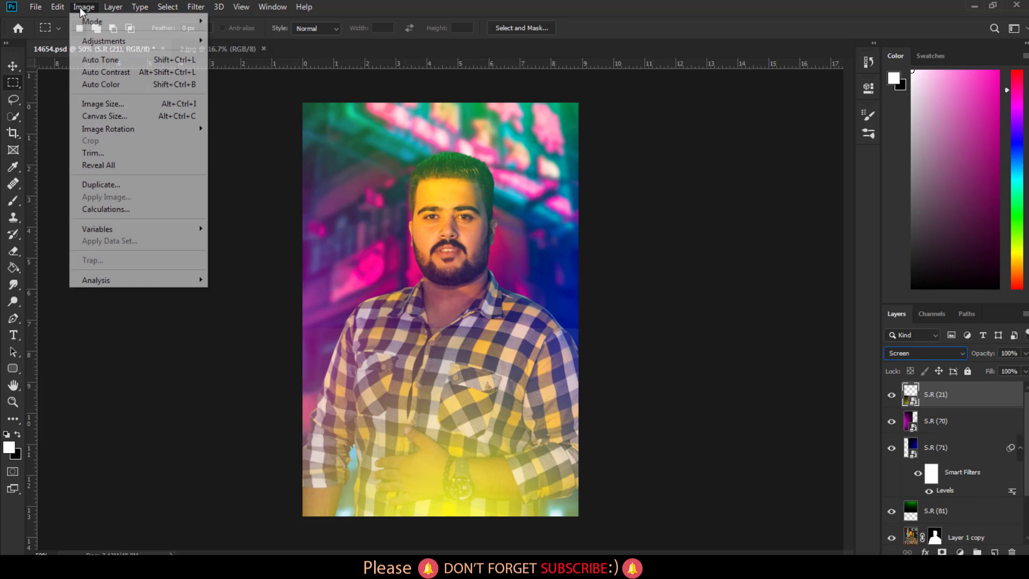
left_click(230, 52)
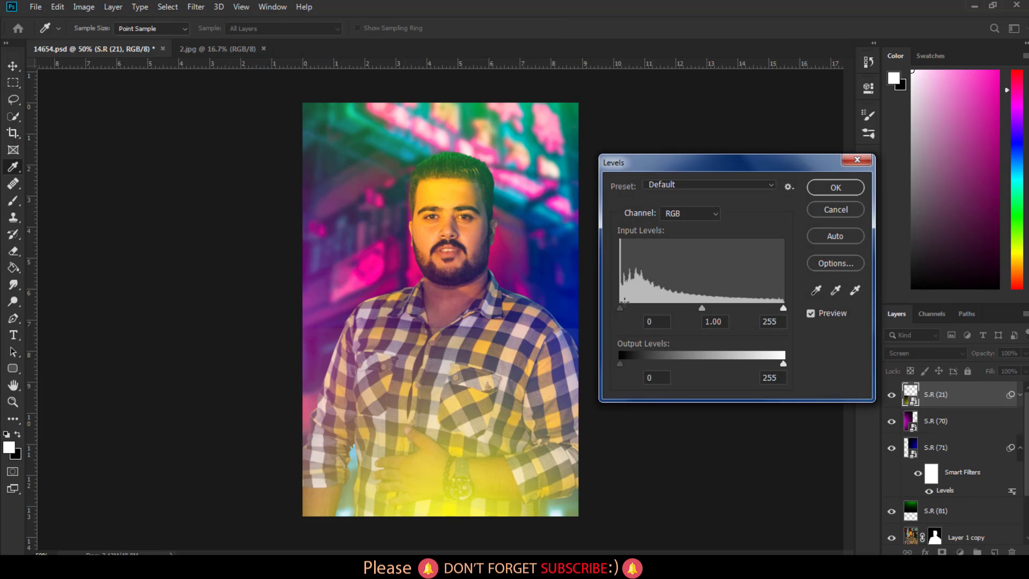
left_click_drag(619, 308, 647, 305)
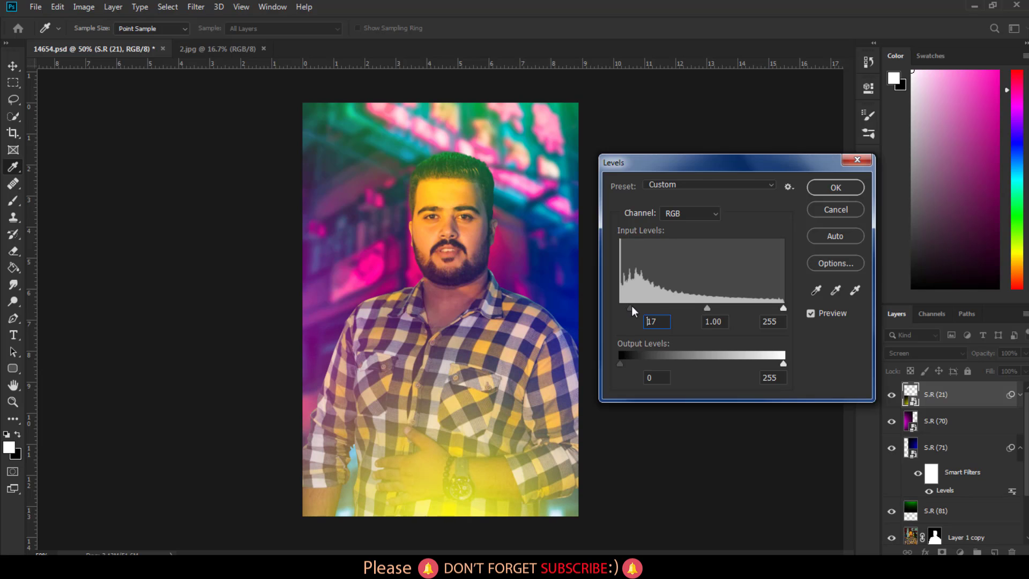
left_click(844, 190)
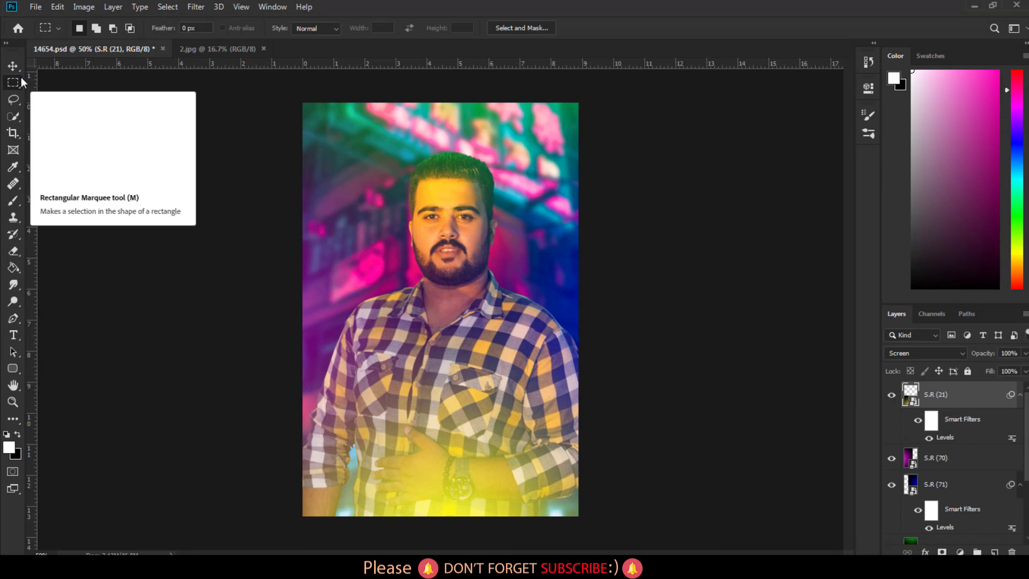
Rasterize the yellow glow layer S.R (21) after the smart filter warning
left_click(18, 68)
key("ctrl+minus")
key("ctrl+minus")
key("ctrl+minus")
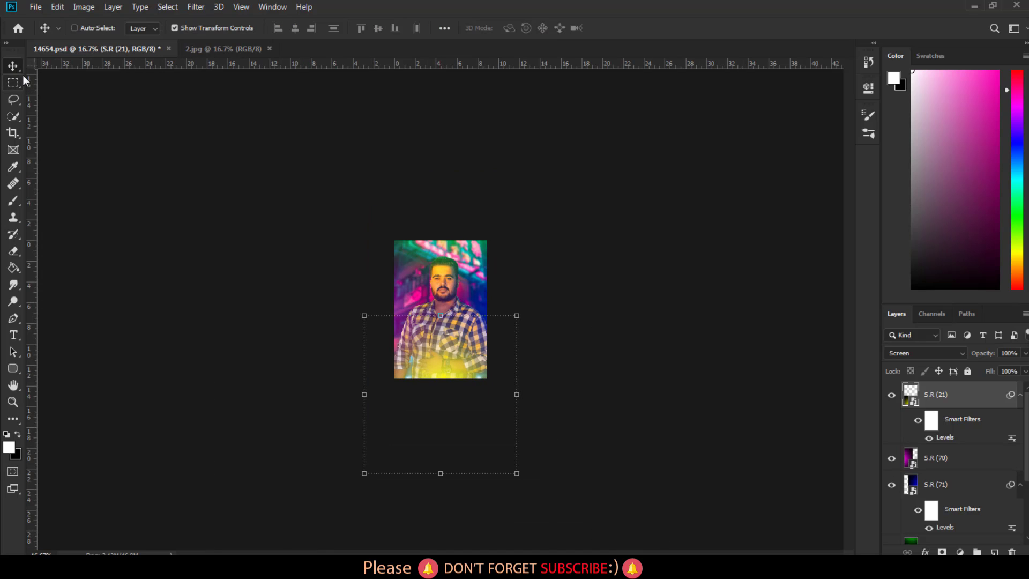
left_click(74, 28)
left_click(517, 316)
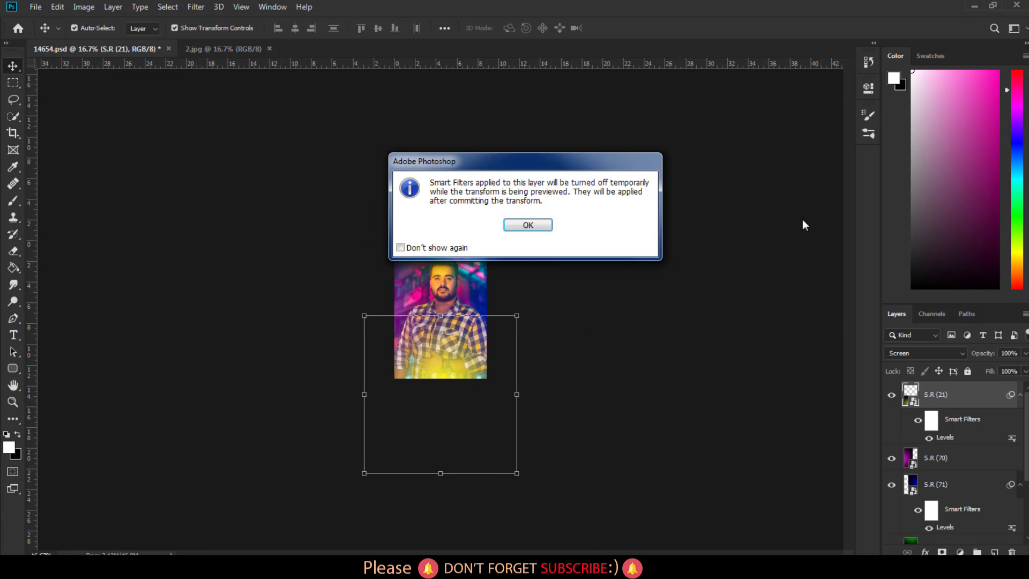
left_click(526, 229)
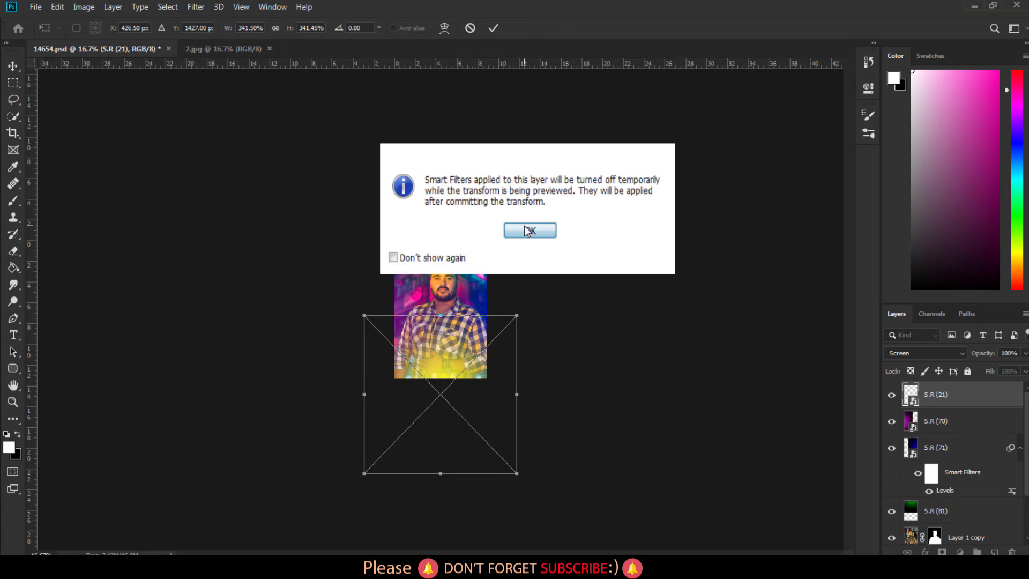
right_click(941, 395)
left_click(804, 241)
Enlarge S.R (21) to about 246%, position it across the portrait, and set opacity to 35%
left_click_drag(516, 316, 873, 212)
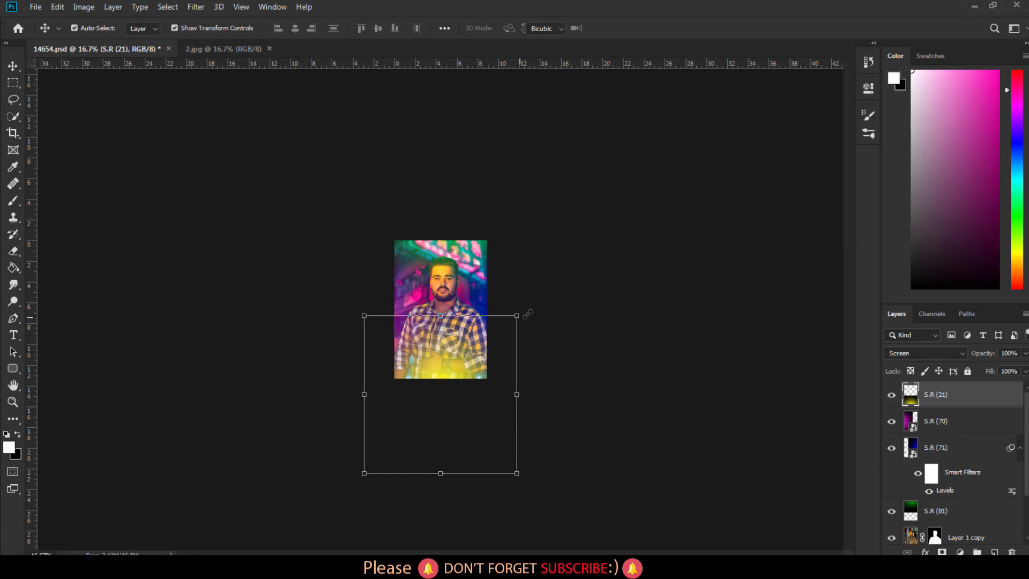
mouse_move(607, 269)
left_mouse_down()
mouse_move(644, 381)
mouse_move(659, 320)
mouse_move(651, 323)
left_mouse_up()
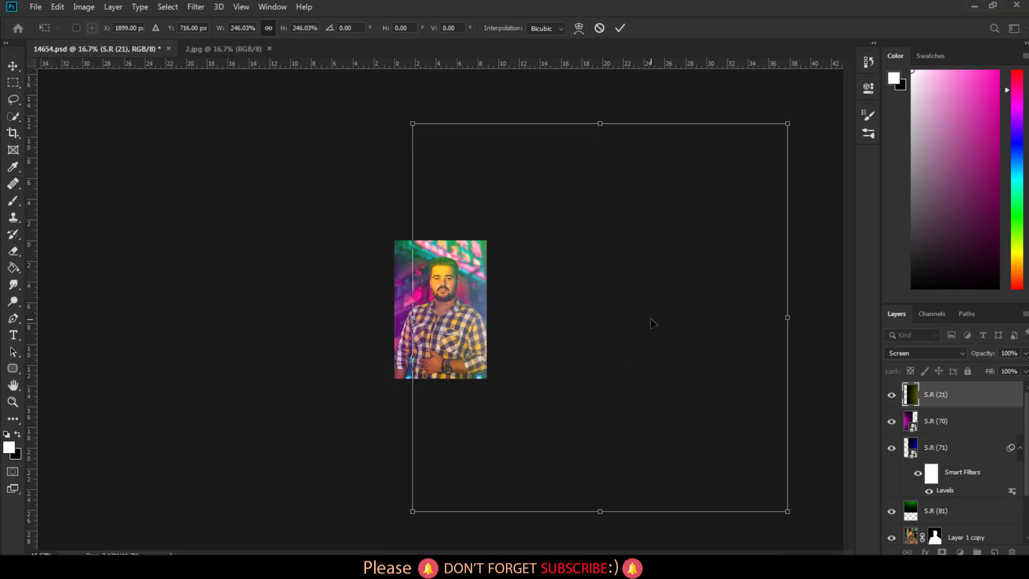
key("ctrl+plus")
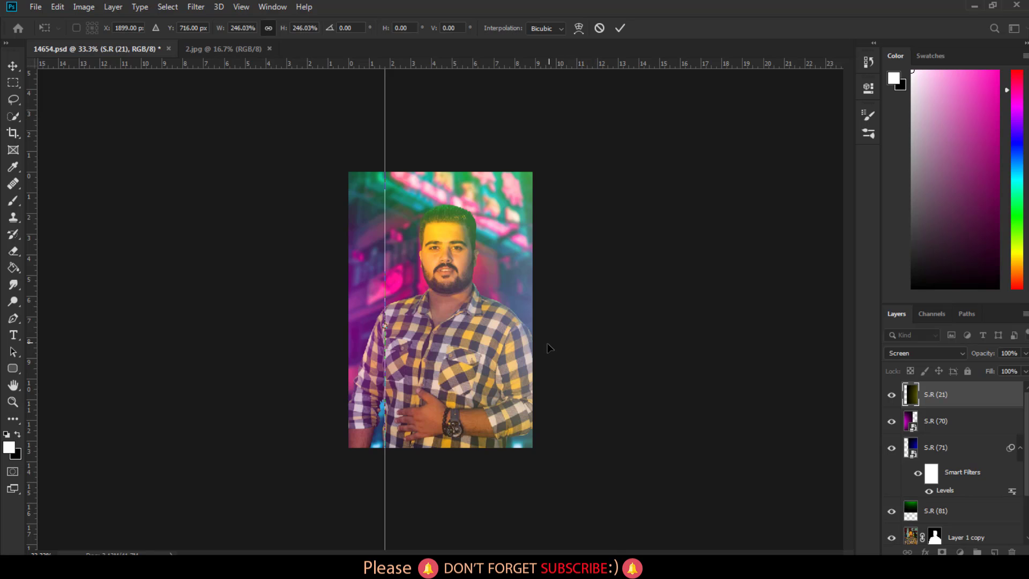
mouse_move(548, 347)
left_mouse_down()
mouse_move(45, 338)
mouse_move(262, 292)
mouse_move(242, 242)
left_mouse_up()
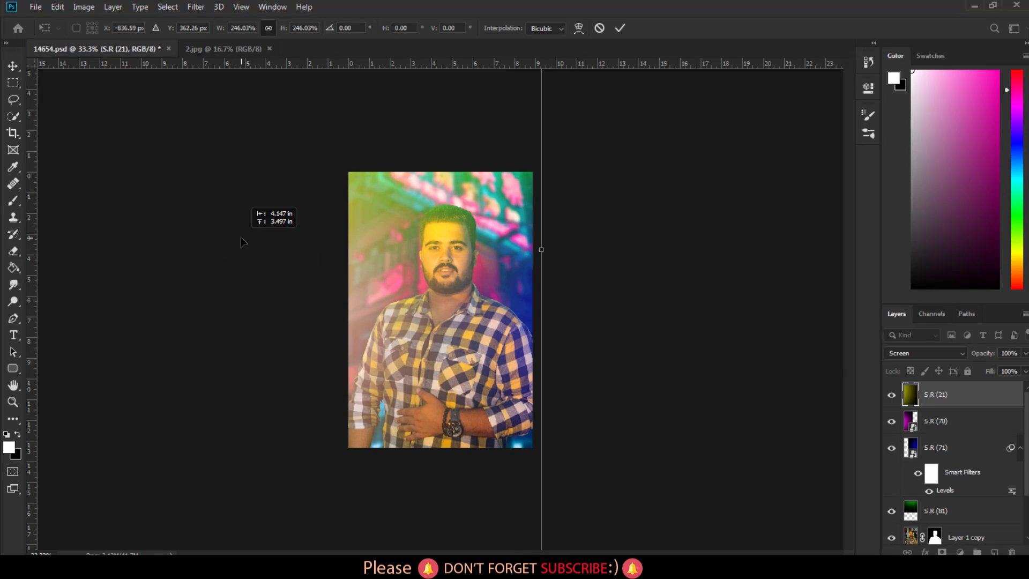
mouse_move(242, 242)
left_mouse_down()
mouse_move(197, 281)
mouse_move(216, 261)
left_mouse_up()
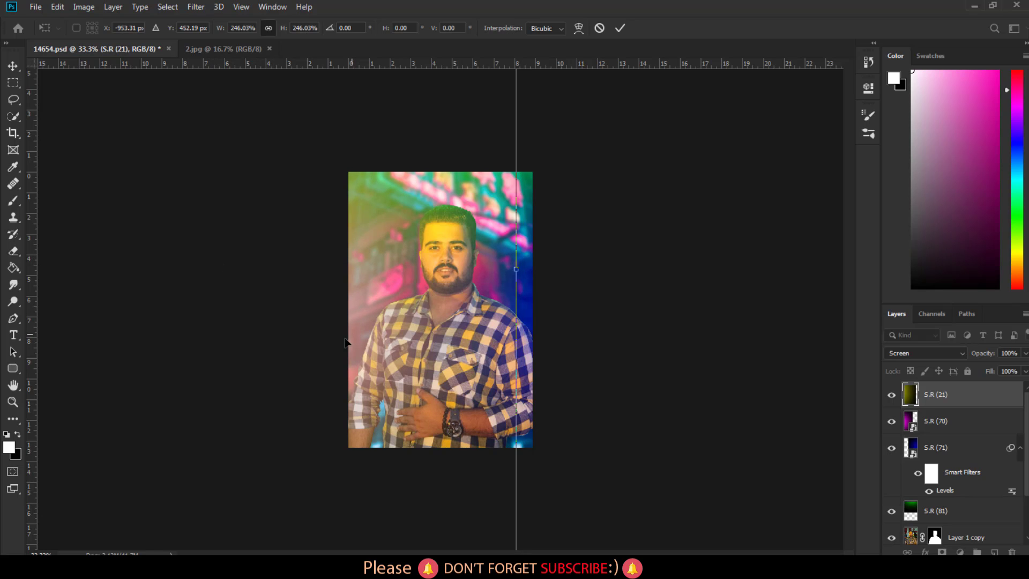
mouse_move(345, 342)
left_mouse_down()
mouse_move(680, 402)
mouse_move(808, 372)
mouse_move(834, 292)
mouse_move(809, 220)
mouse_move(787, 238)
mouse_move(402, 177)
mouse_move(444, 92)
mouse_move(391, 315)
mouse_move(326, 224)
mouse_move(336, 292)
mouse_move(332, 285)
left_mouse_up()
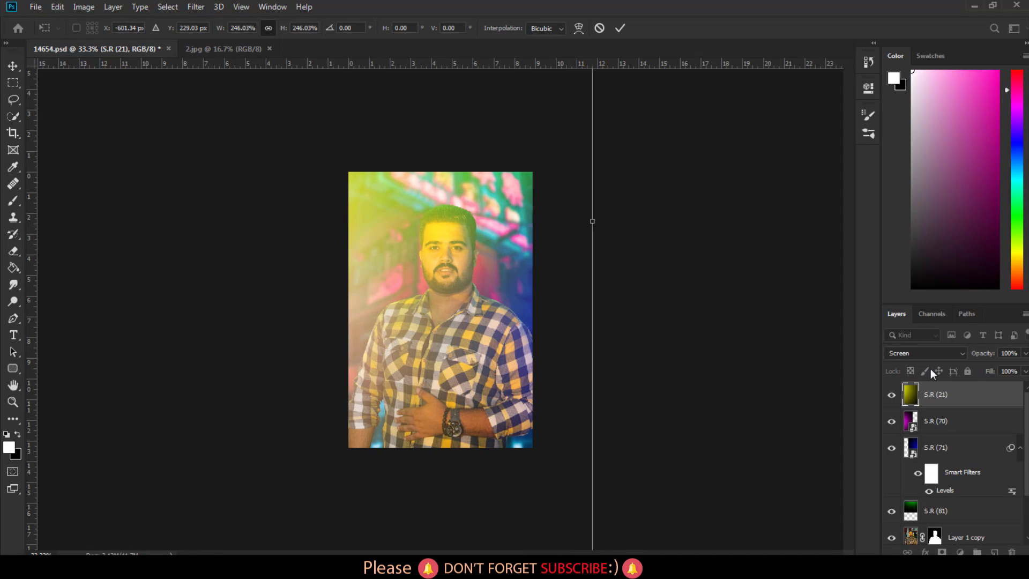
left_click_drag(989, 360, 946, 356)
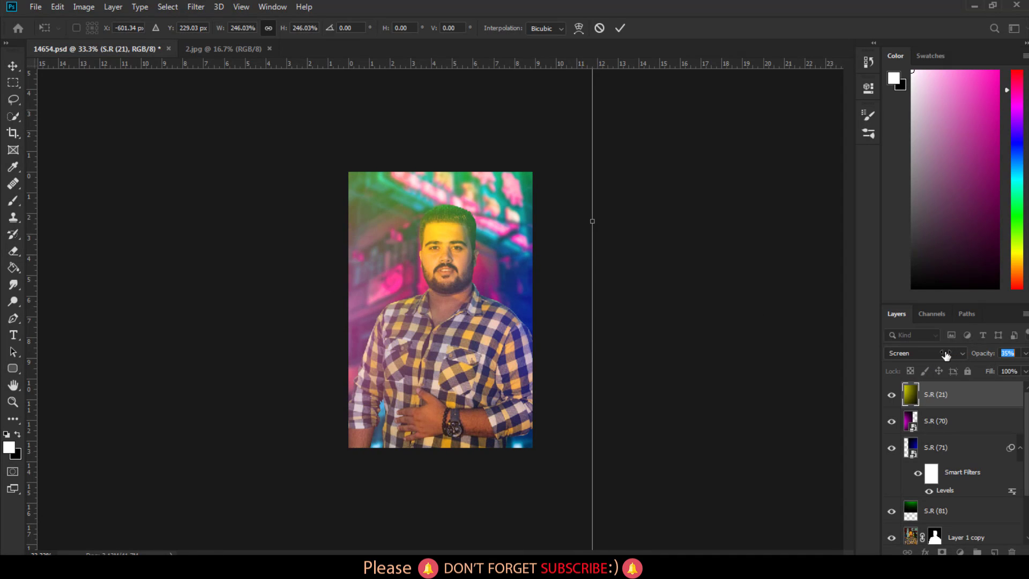
mouse_move(357, 400)
left_mouse_down()
mouse_move(397, 386)
mouse_move(574, 386)
mouse_move(477, 402)
mouse_move(349, 396)
mouse_move(428, 260)
mouse_move(446, 301)
mouse_move(466, 301)
mouse_move(404, 304)
mouse_move(398, 354)
mouse_move(383, 338)
left_mouse_up()
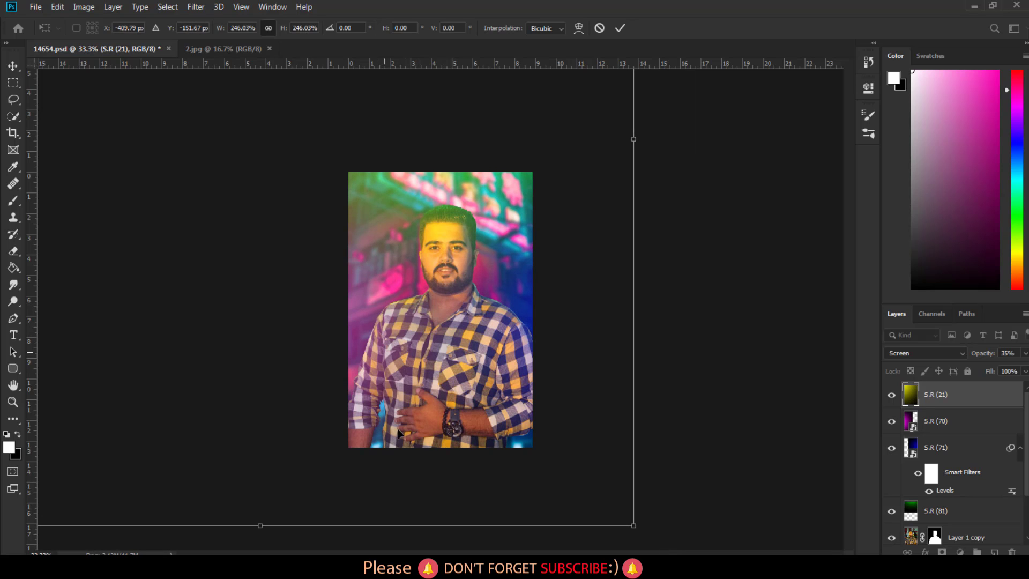
key("Return")
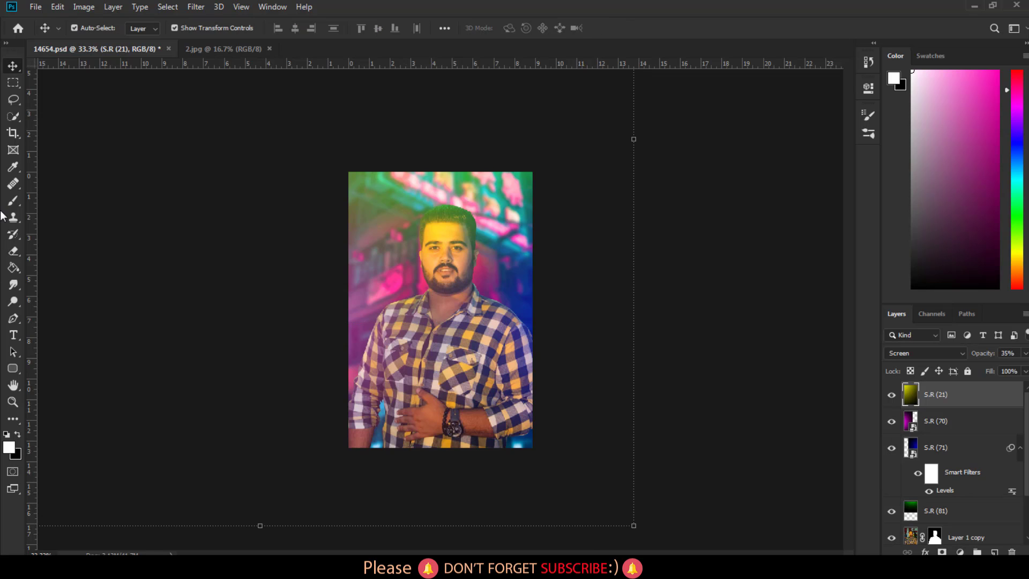
Apply Layer 1 copy's layer mask permanently
left_click(14, 84)
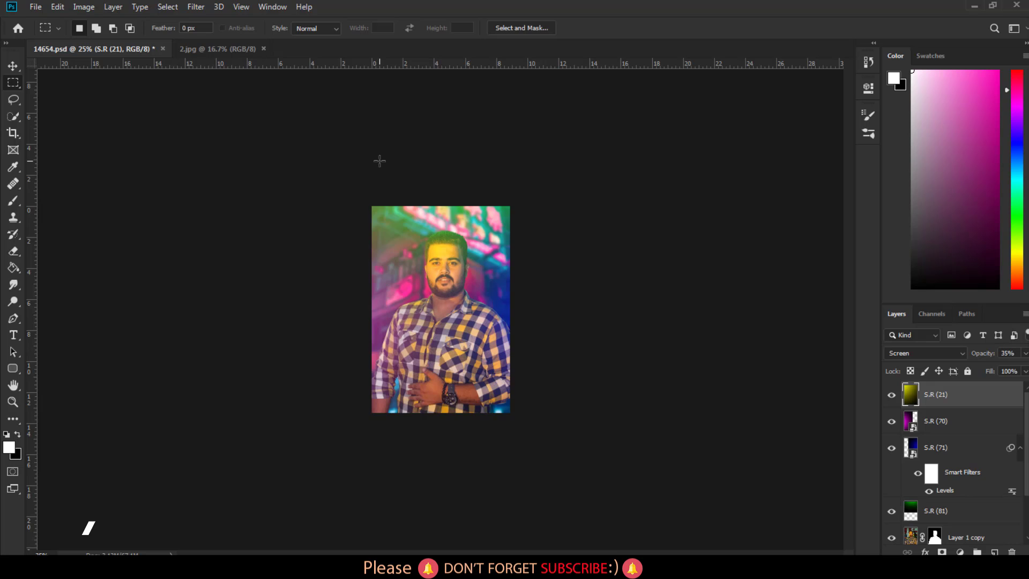
key("ctrl+plus")
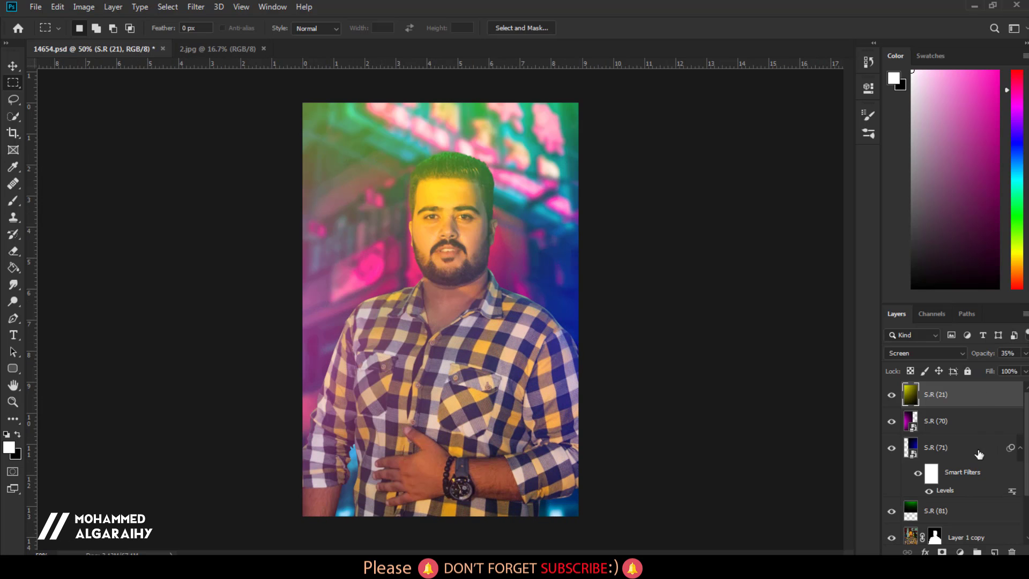
scroll(979, 455, "down", 2)
left_click(935, 478)
right_click(935, 478)
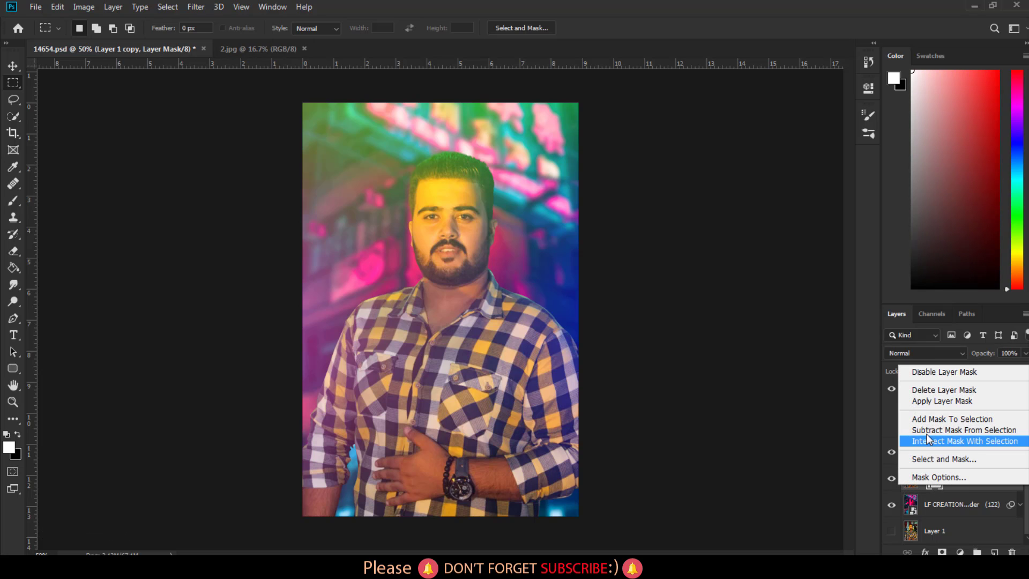
left_click(942, 401)
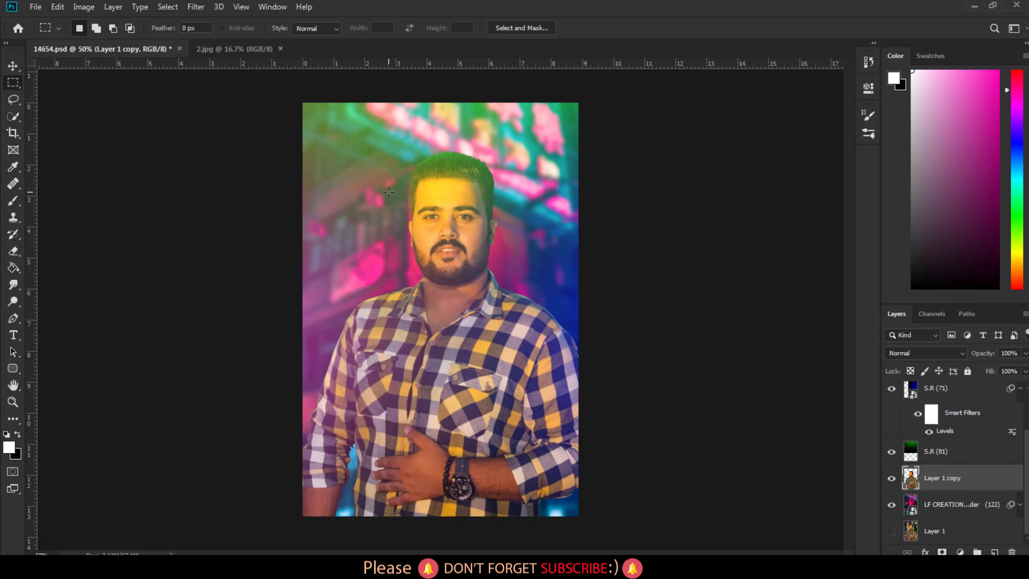
Zoom in on the face and try the Healing Brush on a cheek spot, hitting the source-point warning
key("ctrl+plus")
key("ctrl+plus")
key("ctrl+plus")
key("ctrl+plus")
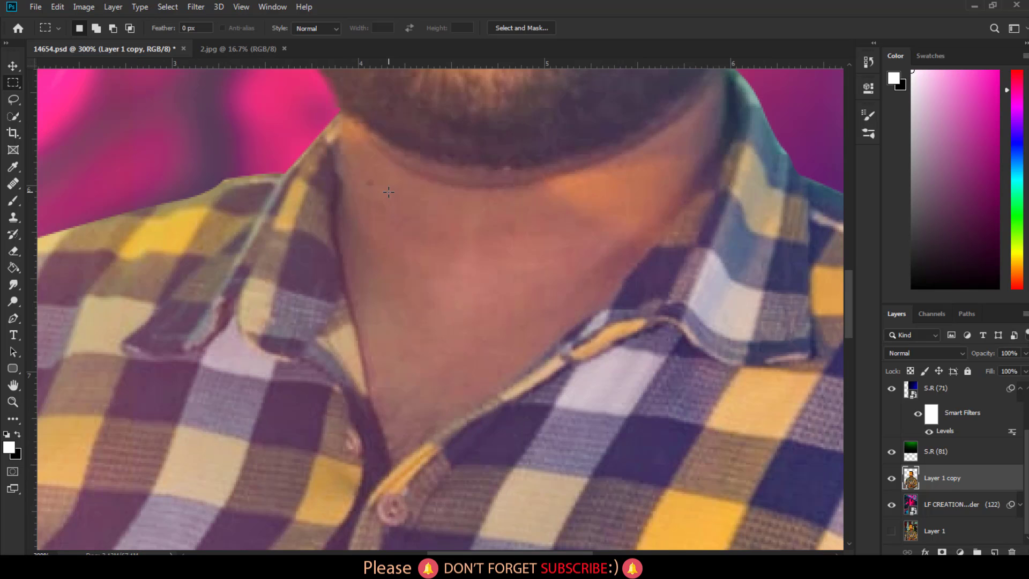
left_click_drag(492, 202, 492, 362)
mouse_move(551, 107)
left_mouse_down()
mouse_move(551, 367)
mouse_move(361, 396)
mouse_move(251, 246)
left_mouse_up()
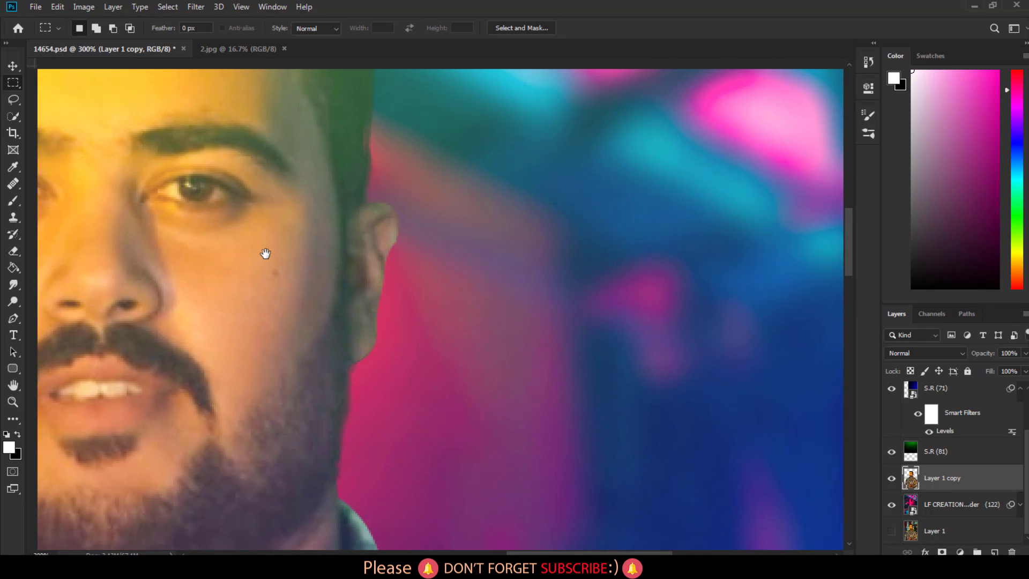
left_click(13, 183)
left_click(276, 280)
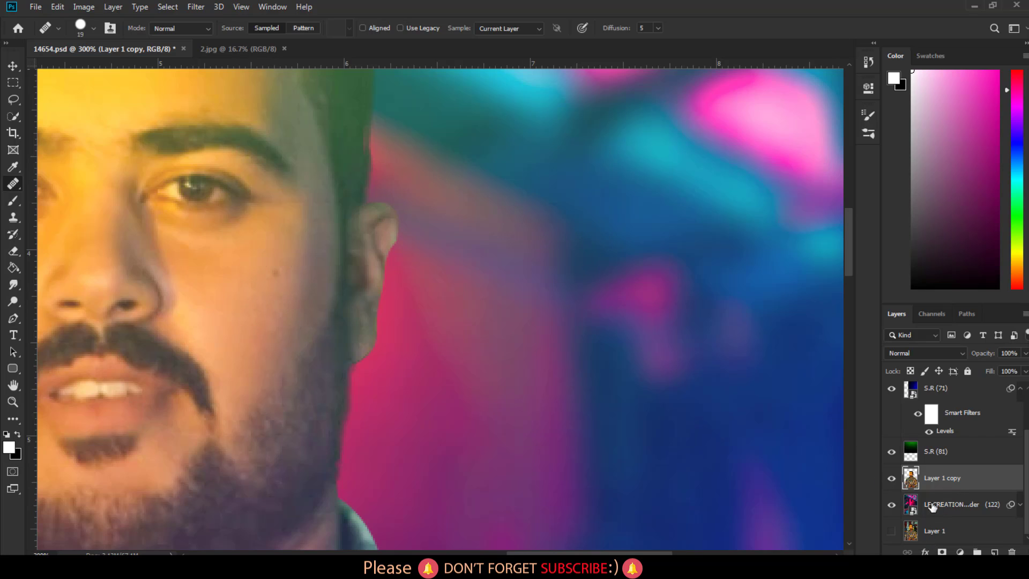
scroll(931, 532, "up", 1)
left_click(932, 530)
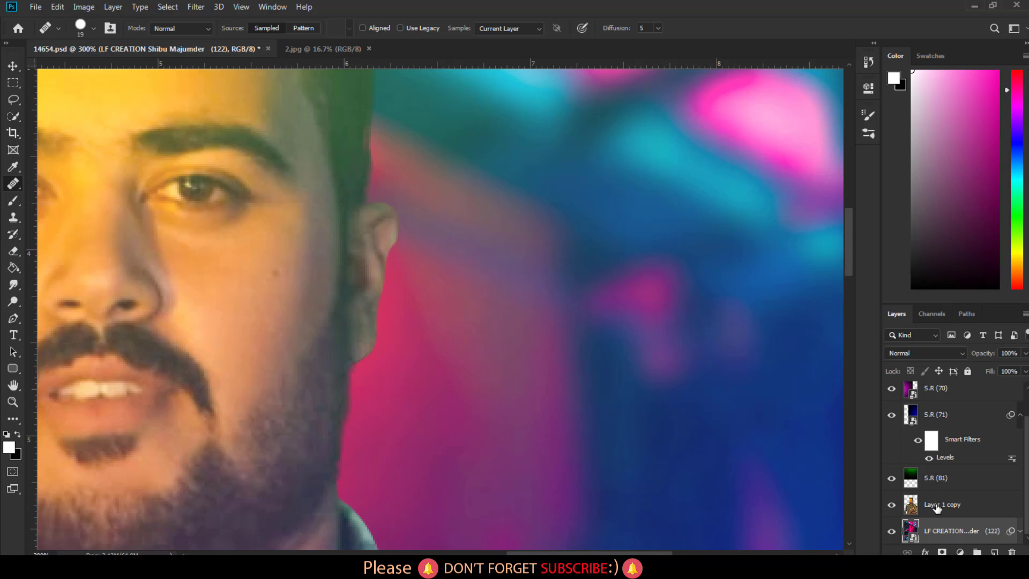
left_click(937, 507)
left_click(278, 274)
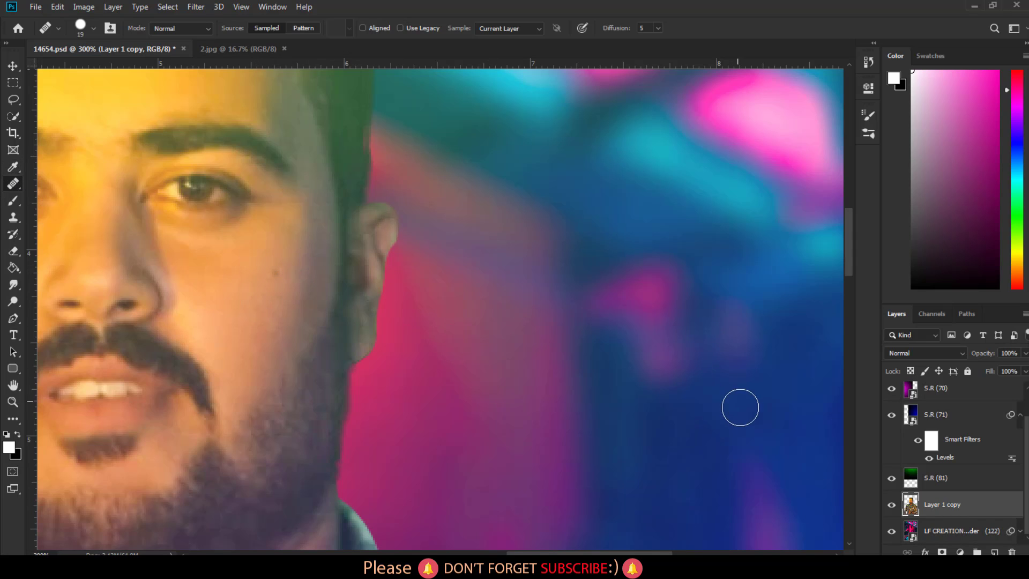
key("bracketleft")
left_click(269, 271)
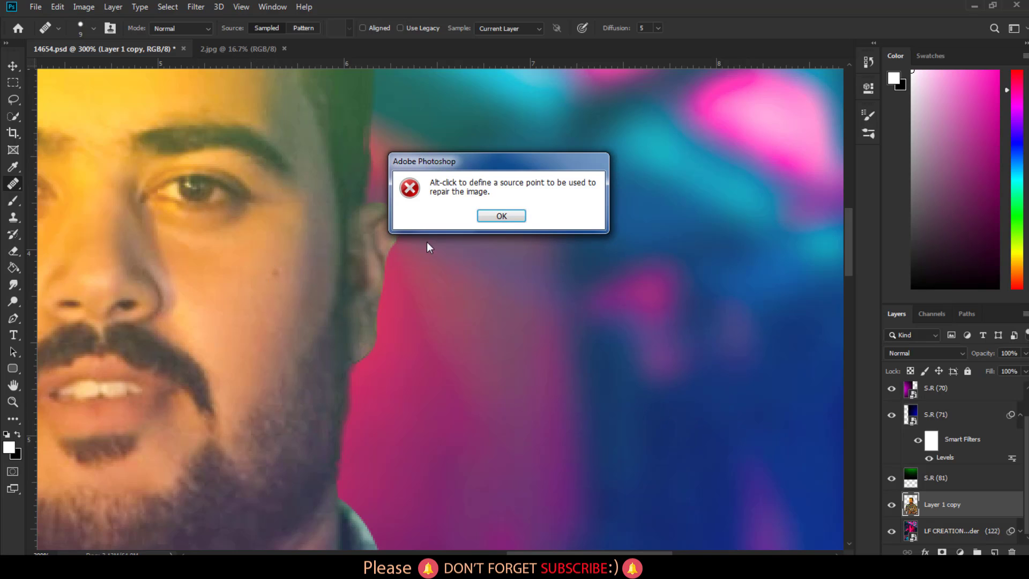
left_click(496, 217)
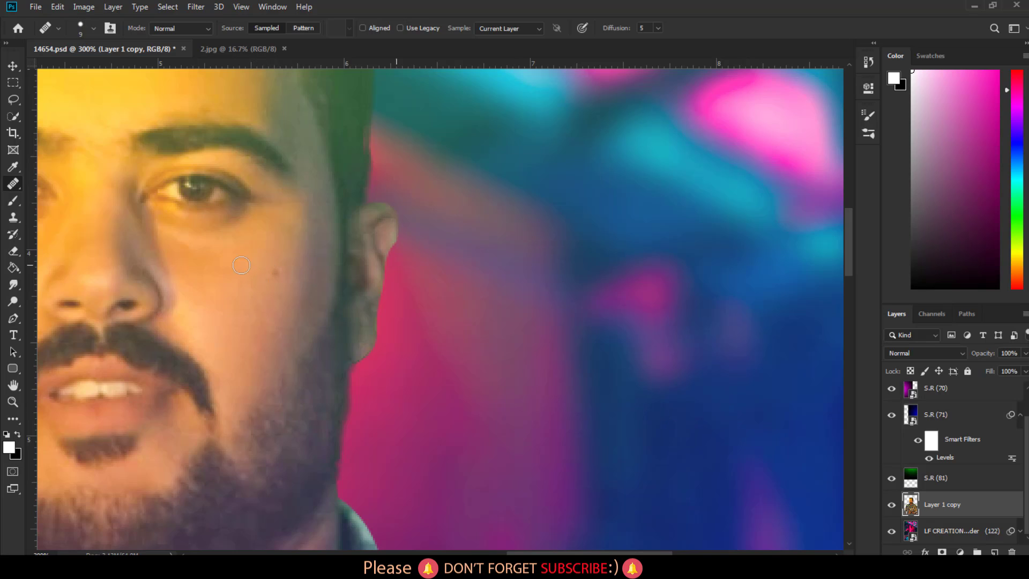
Heal the dark cheek mole with the Spot Healing Brush
right_click(14, 188)
left_click(59, 185)
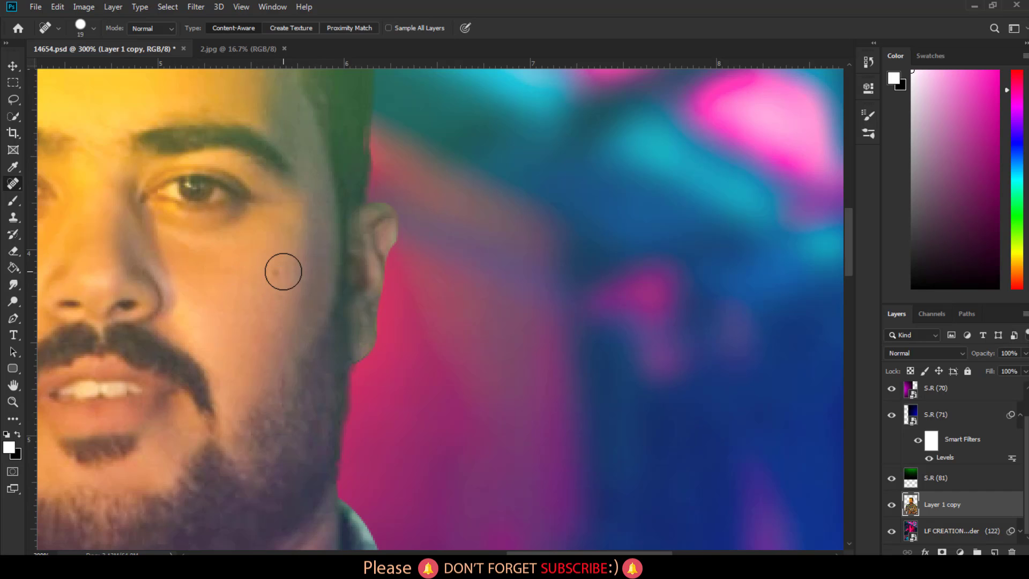
left_click(283, 271)
key("bracketleft")
key("bracketleft")
key("bracketleft")
left_click_drag(186, 306, 409, 379)
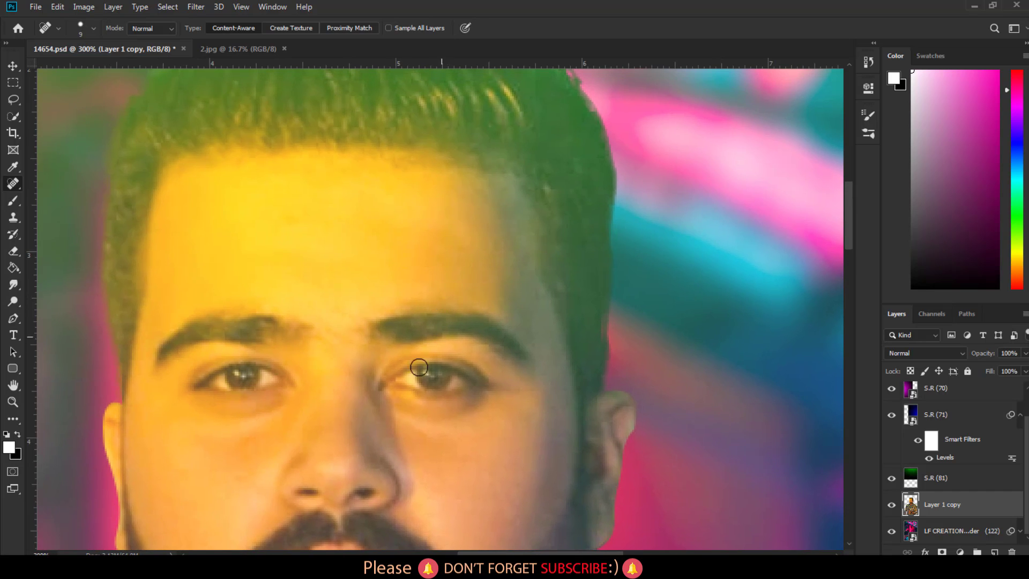
Smudge the shading beside the nose, at the forehead hairline, and from chin to lower lip
left_click(15, 284)
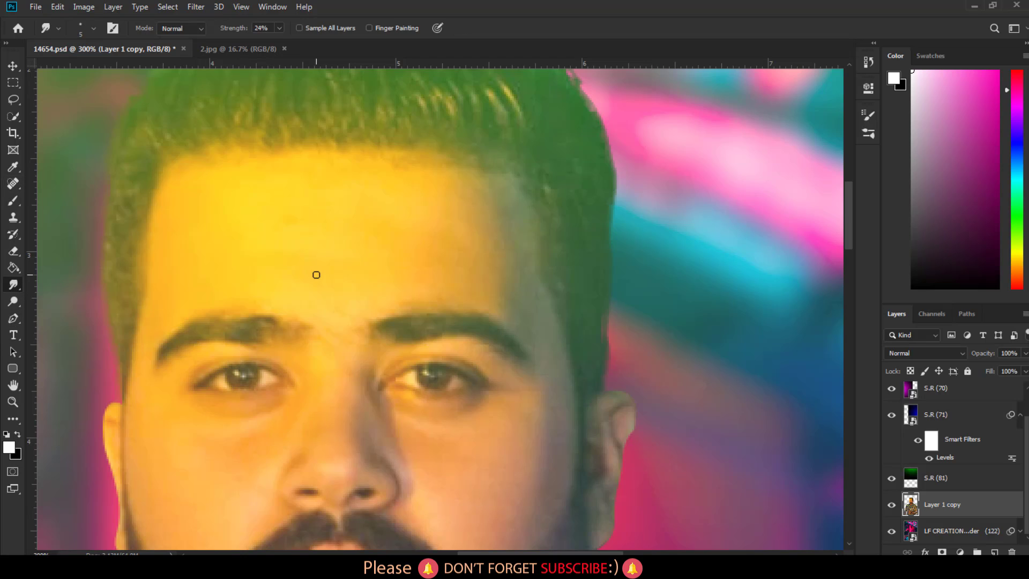
key("bracketright")
key("bracketright")
key("bracketright")
key("bracketright")
key("bracketright")
key("bracketright")
key("bracketright")
key("bracketleft")
scroll(491, 402, "down", 5)
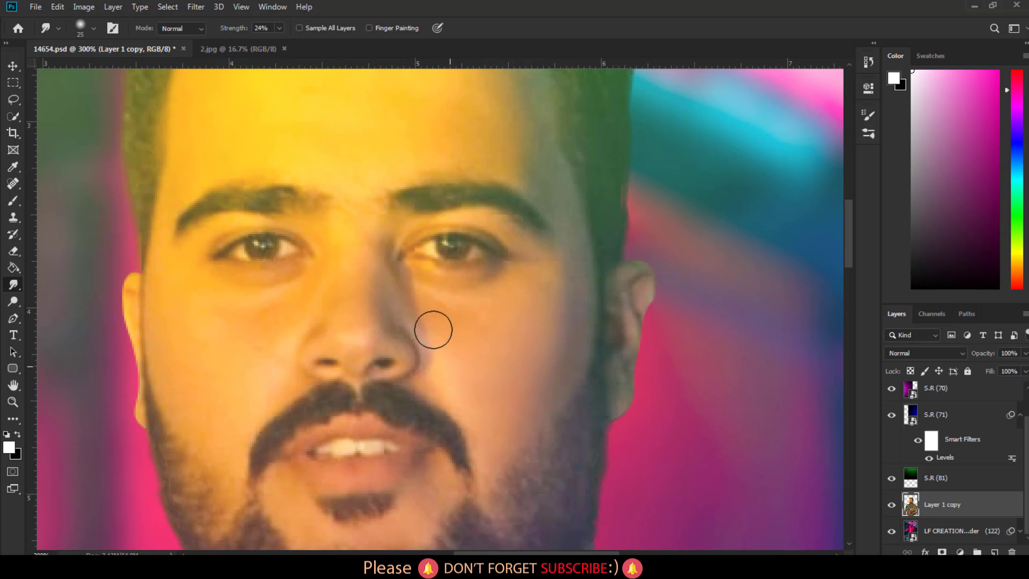
left_click_drag(433, 329, 416, 324)
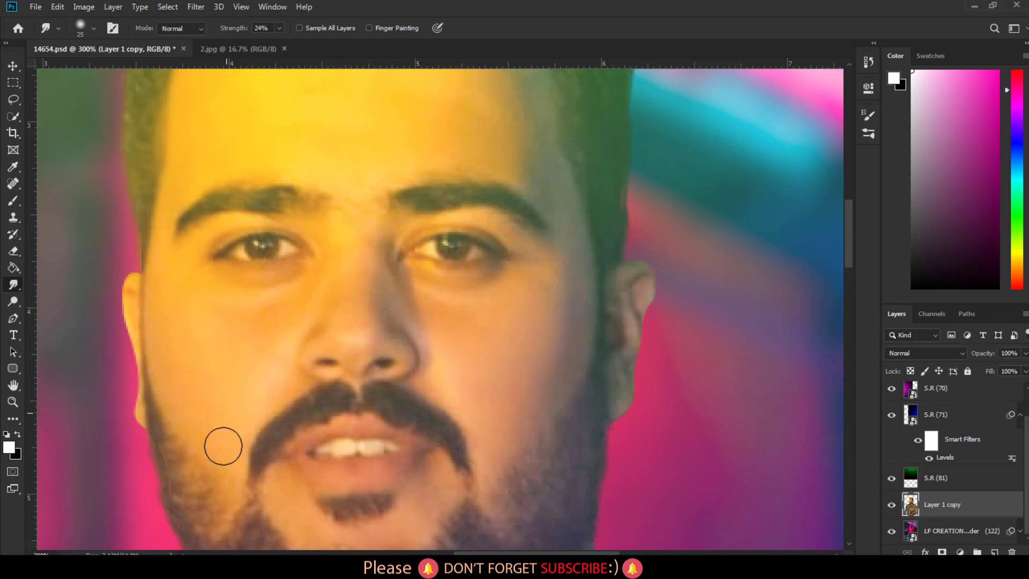
scroll(218, 259, "up", 5)
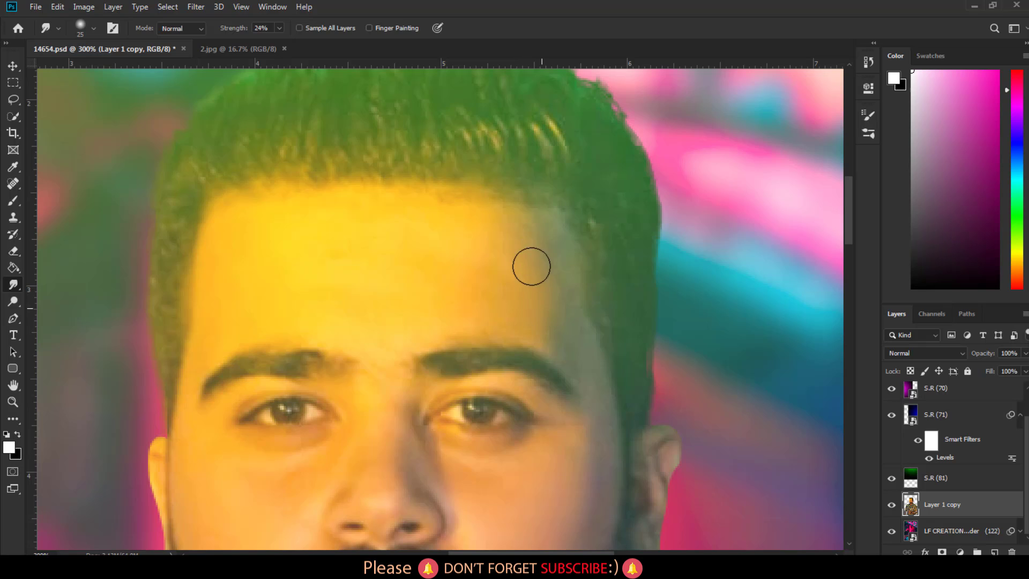
left_click_drag(531, 266, 507, 275)
scroll(271, 392, "down", 6)
scroll(317, 337, "down", 2)
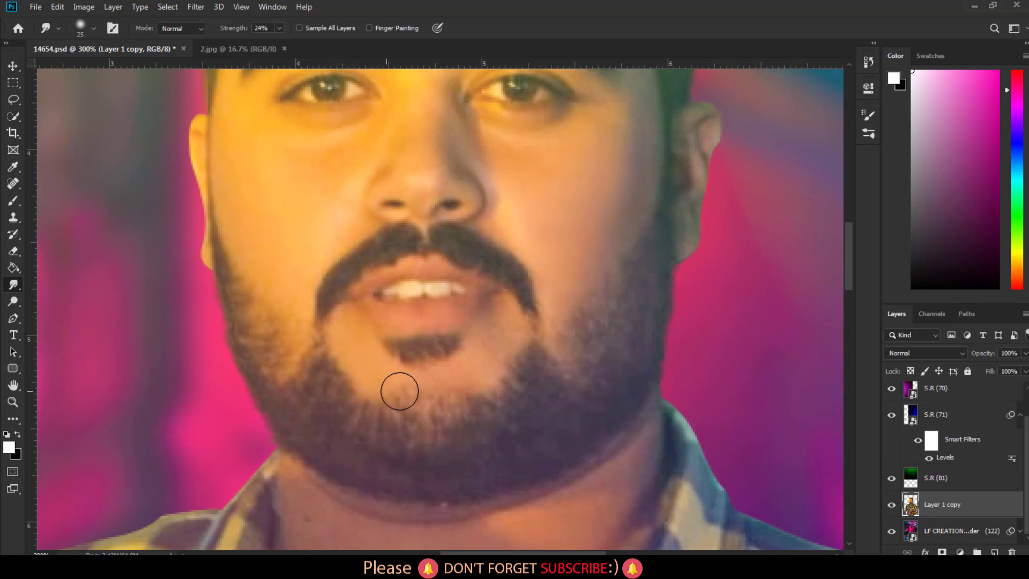
mouse_move(501, 340)
left_mouse_down()
mouse_move(439, 308)
mouse_move(422, 315)
left_mouse_up()
key("bracketleft")
key("bracketleft")
Smudge away the neck's dark spot and smooth shading along the collar and under the beard
left_click_drag(400, 489, 398, 285)
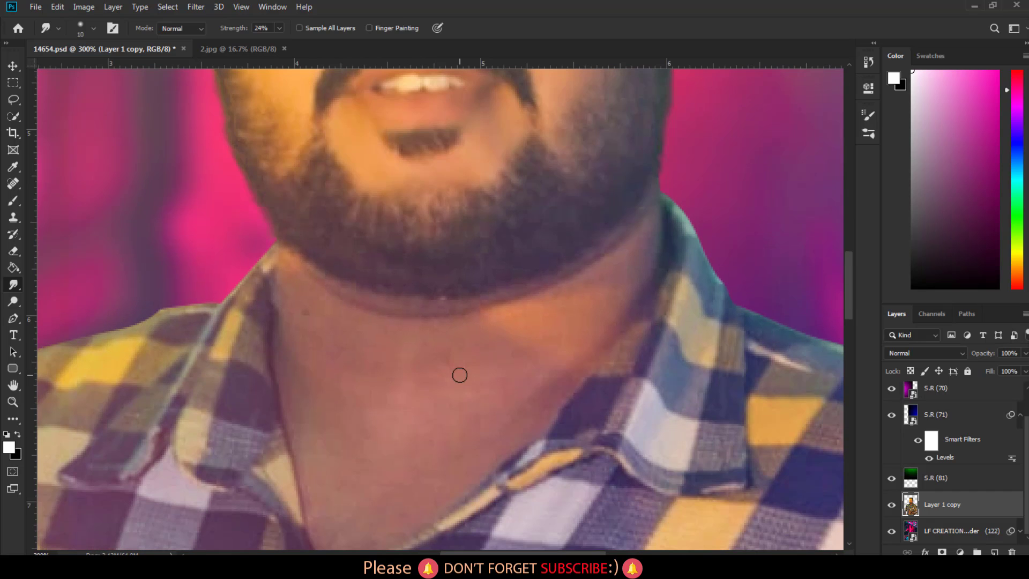
key("bracketright")
key("bracketright")
left_click_drag(323, 355, 310, 305)
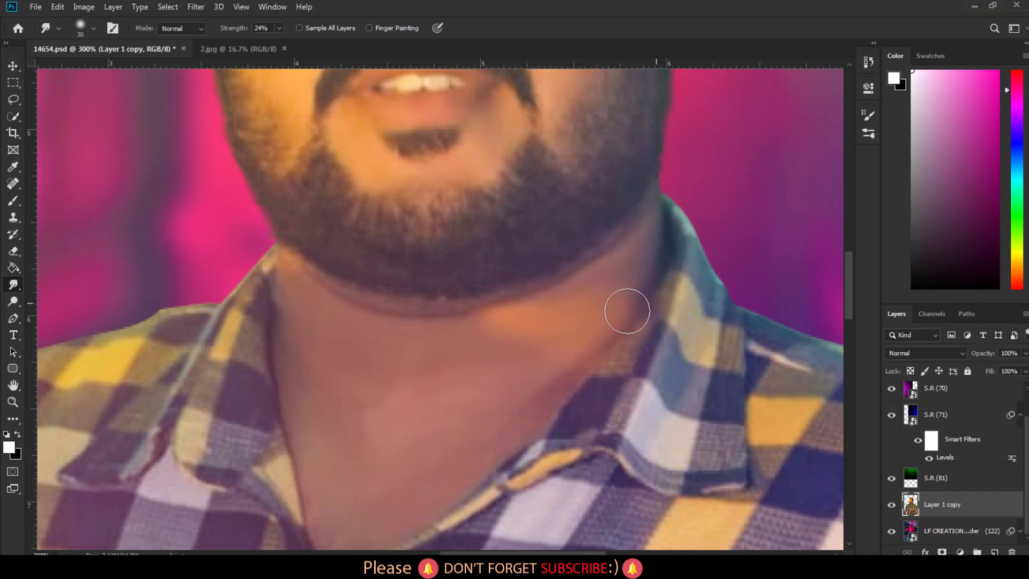
left_click_drag(627, 311, 427, 480)
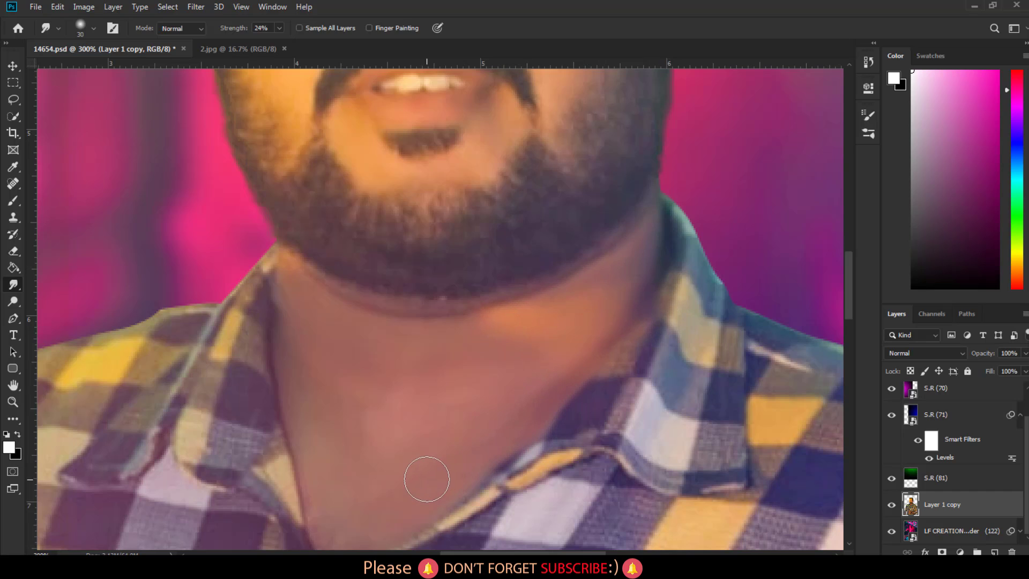
left_click_drag(630, 335, 655, 252)
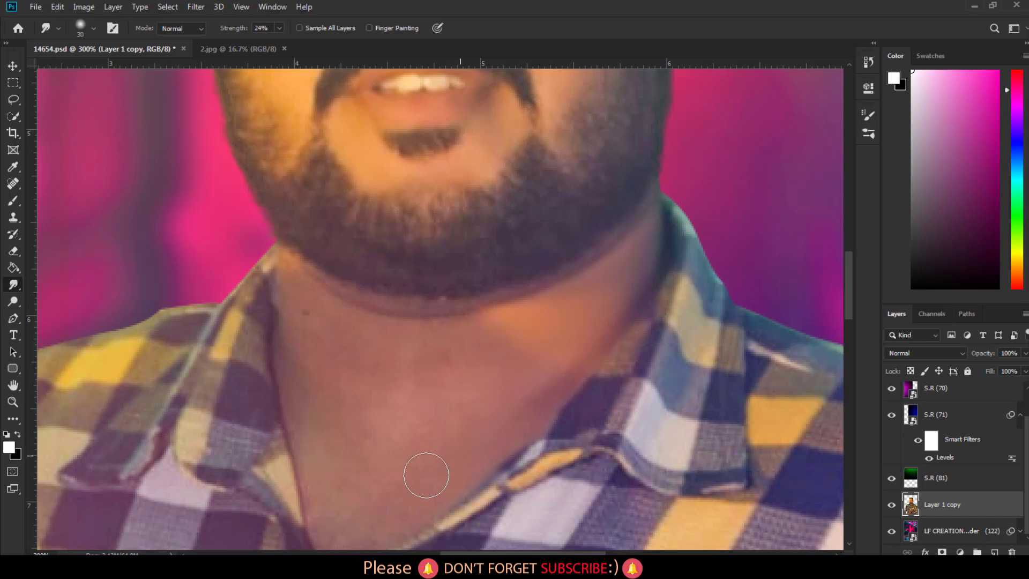
scroll(466, 395, "down", 3)
scroll(467, 395, "left", 2)
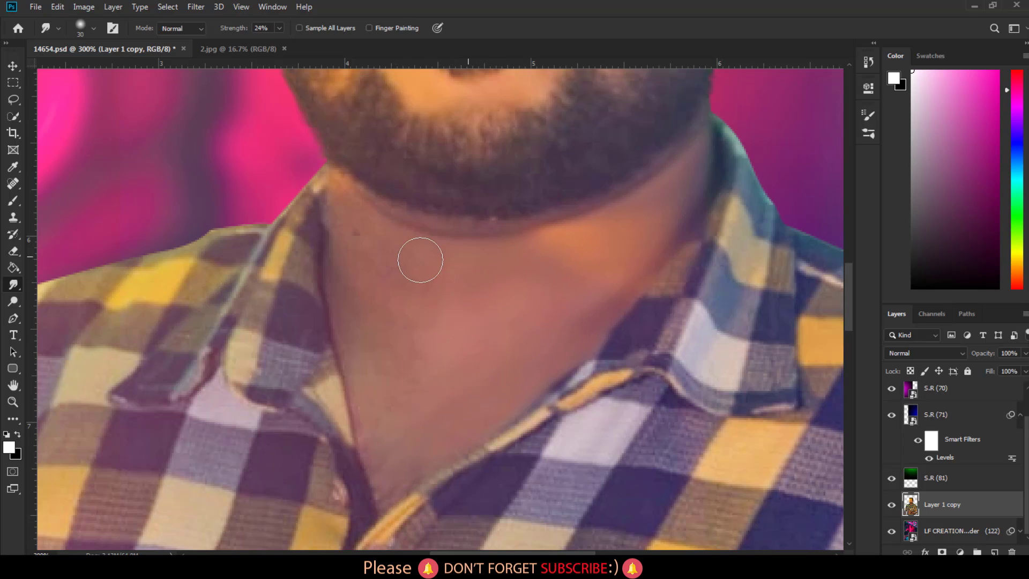
key("bracketleft")
key("bracketleft")
key("bracketleft")
key("bracketright")
key("bracketright")
key("bracketright")
key("bracketleft")
key("bracketleft")
key("bracketleft")
key("bracketleft")
key("ctrl+0")
Open the Camera Raw Filter on Layer 1 copy and go to its HSL panel
key("ctrl+minus")
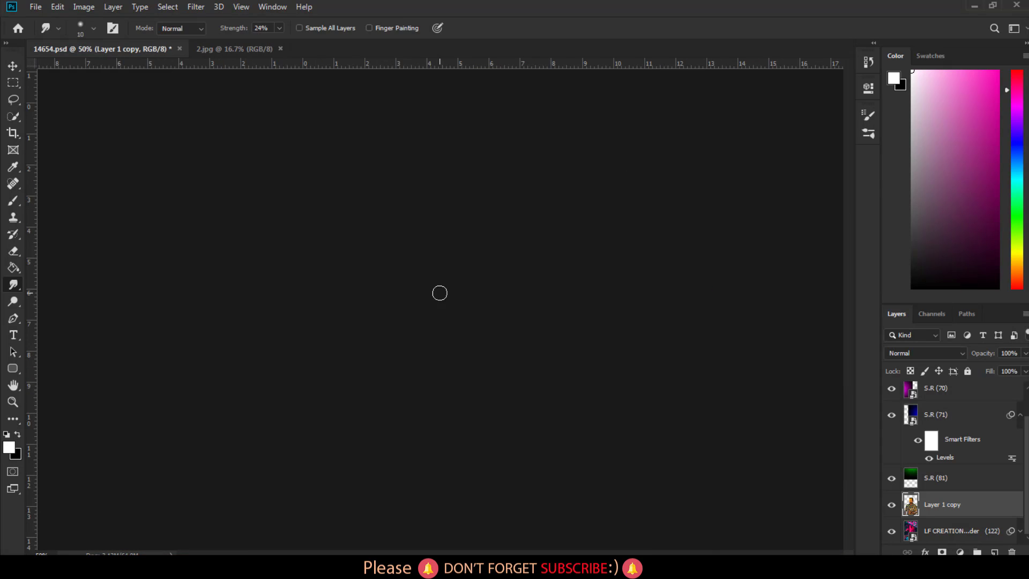
key("ctrl+minus")
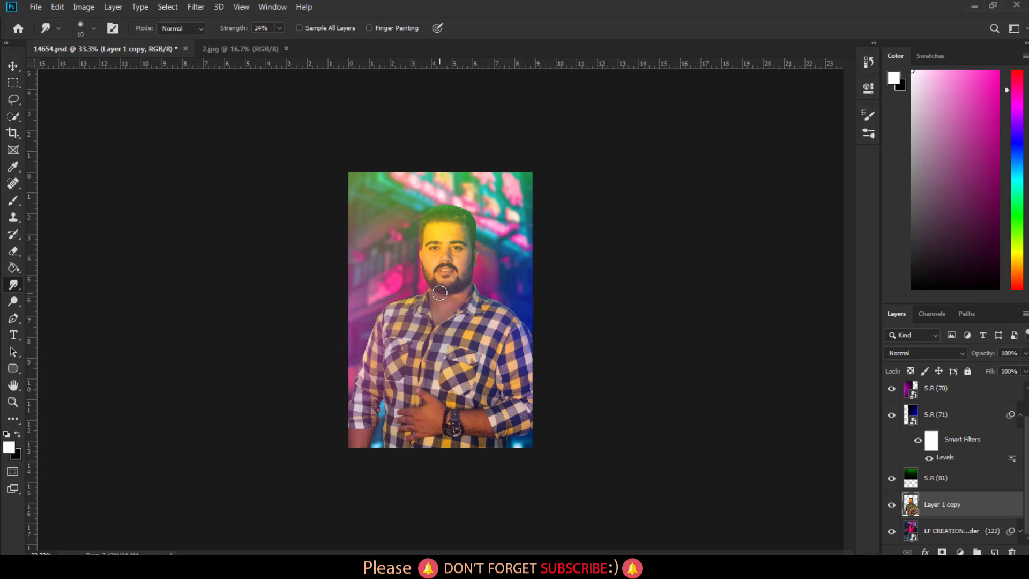
key("ctrl+minus")
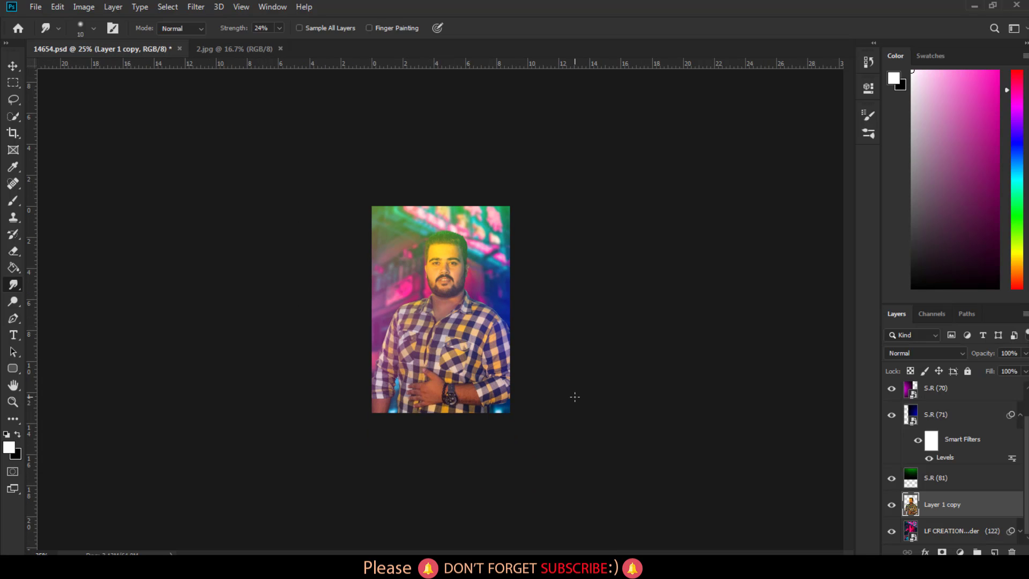
key("ctrl+plus")
key("ctrl+plus")
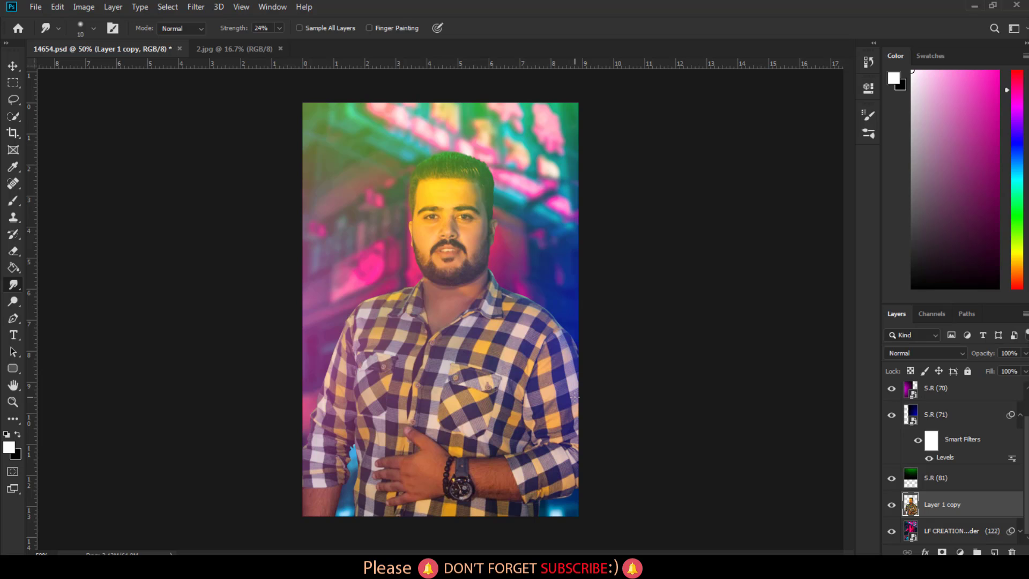
key("ctrl+minus")
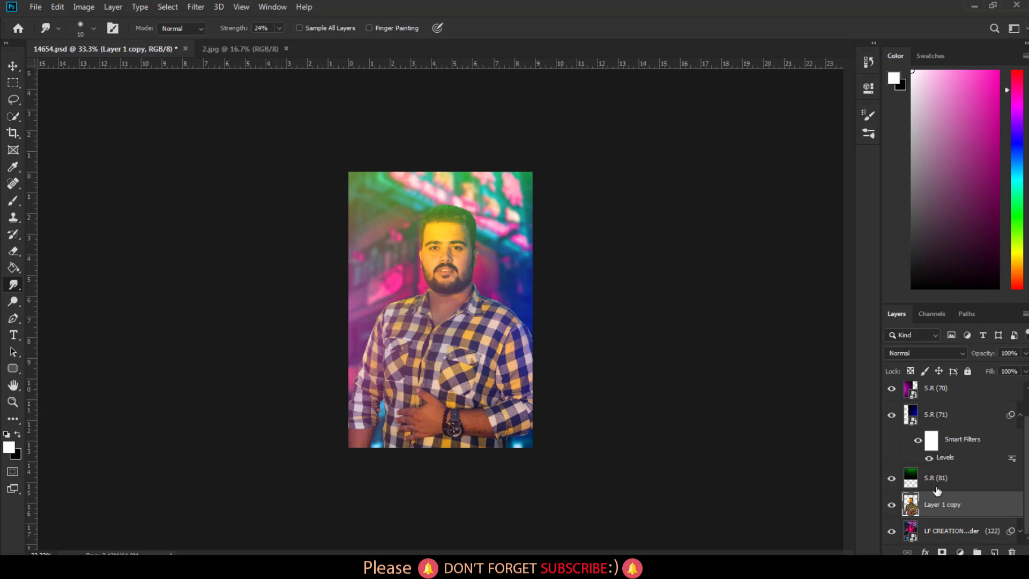
left_click(197, 7)
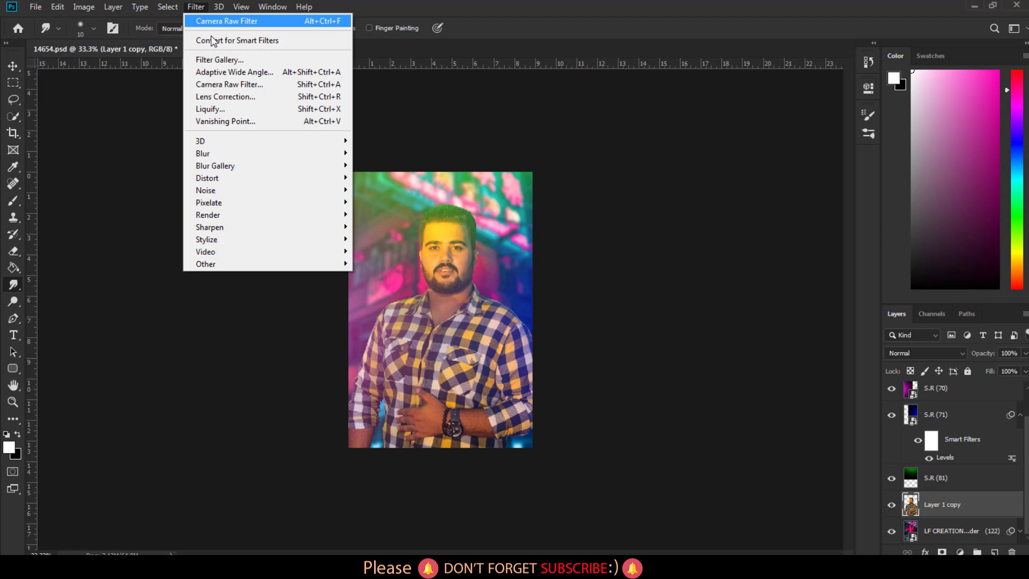
left_click(230, 83)
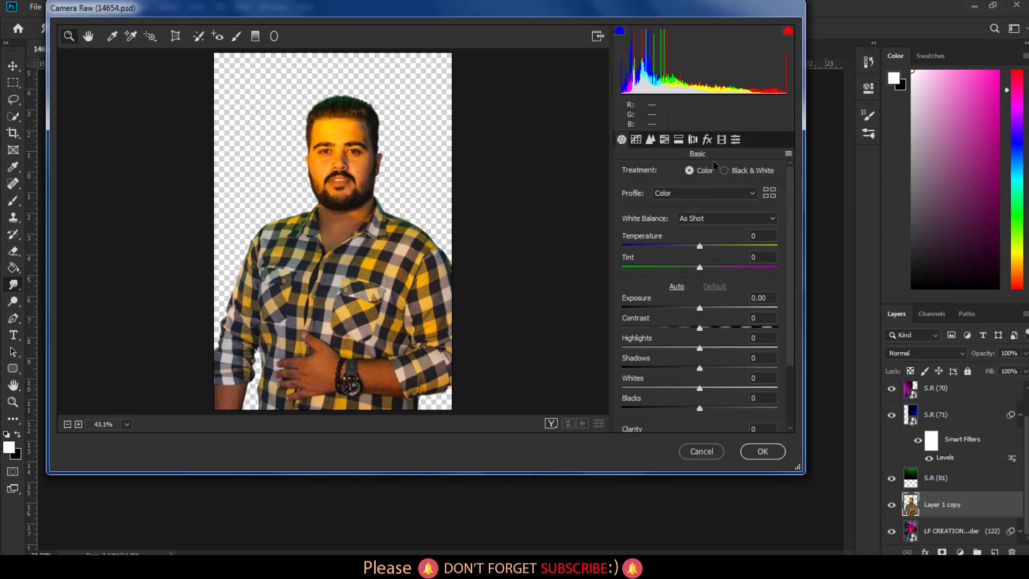
left_click(708, 140)
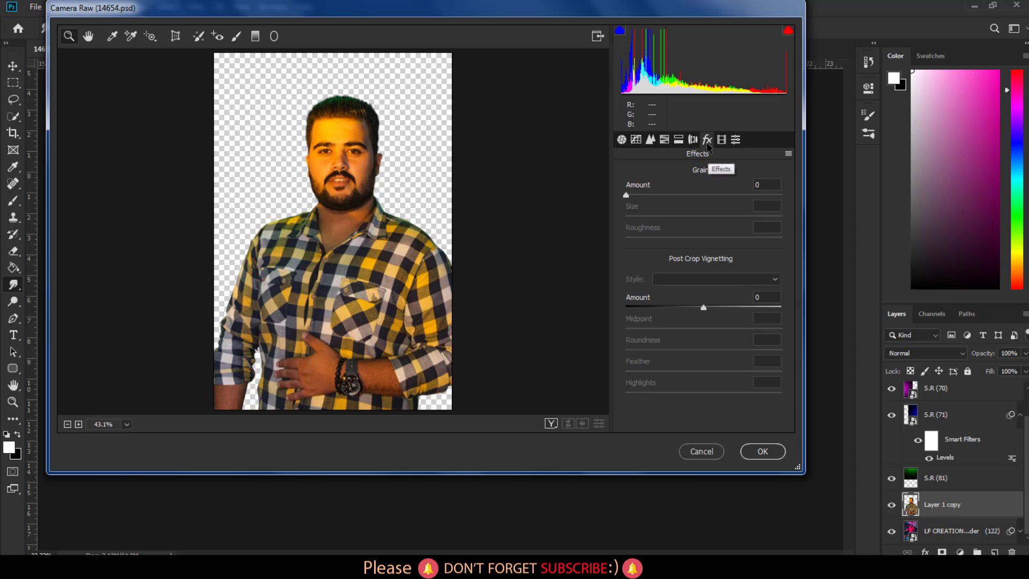
left_click(664, 141)
left_click(663, 141)
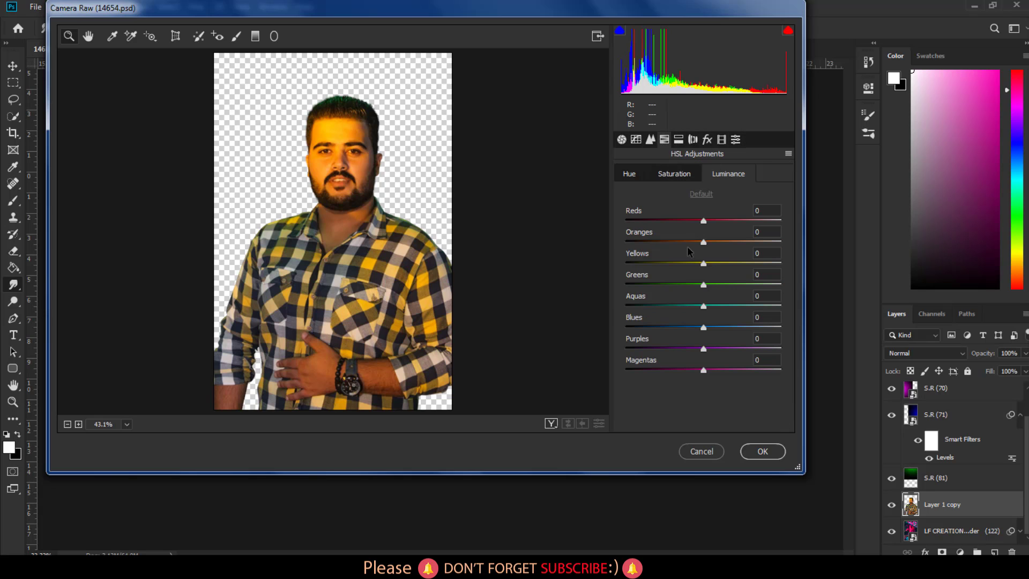
Raise Yellows luminance and saturation, shift Yellows hue to −18, and apply the filter
mouse_move(702, 263)
left_mouse_down()
mouse_move(780, 262)
mouse_move(712, 257)
left_mouse_up()
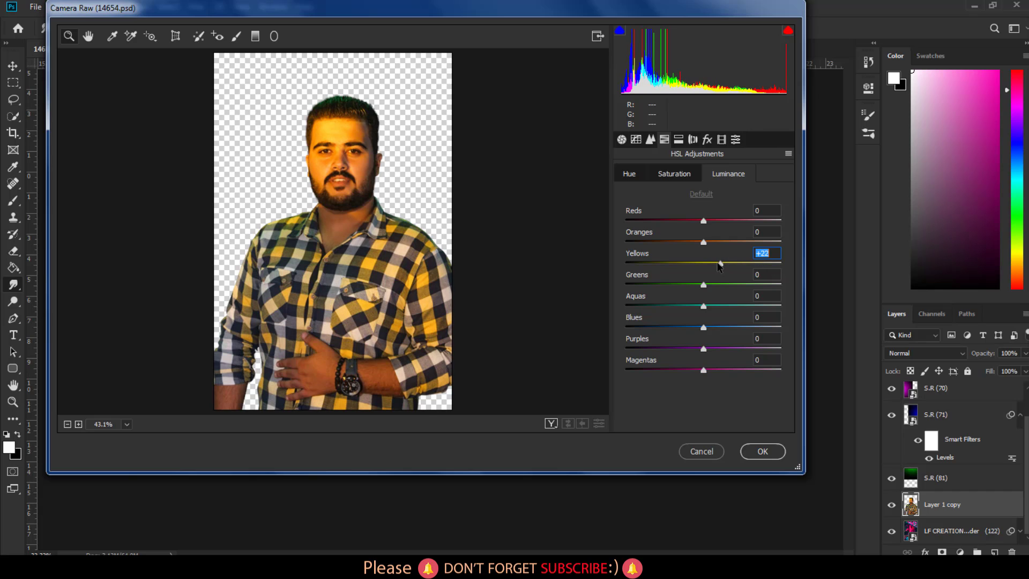
left_click(674, 173)
left_click_drag(704, 263, 757, 266)
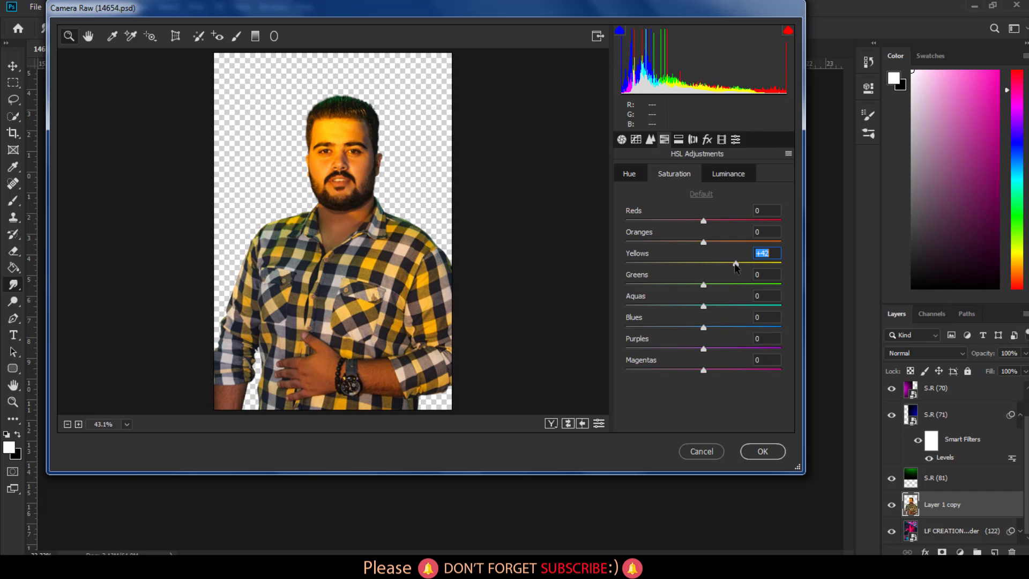
left_click(630, 173)
mouse_move(696, 265)
left_mouse_down()
mouse_move(722, 263)
mouse_move(691, 268)
left_mouse_up()
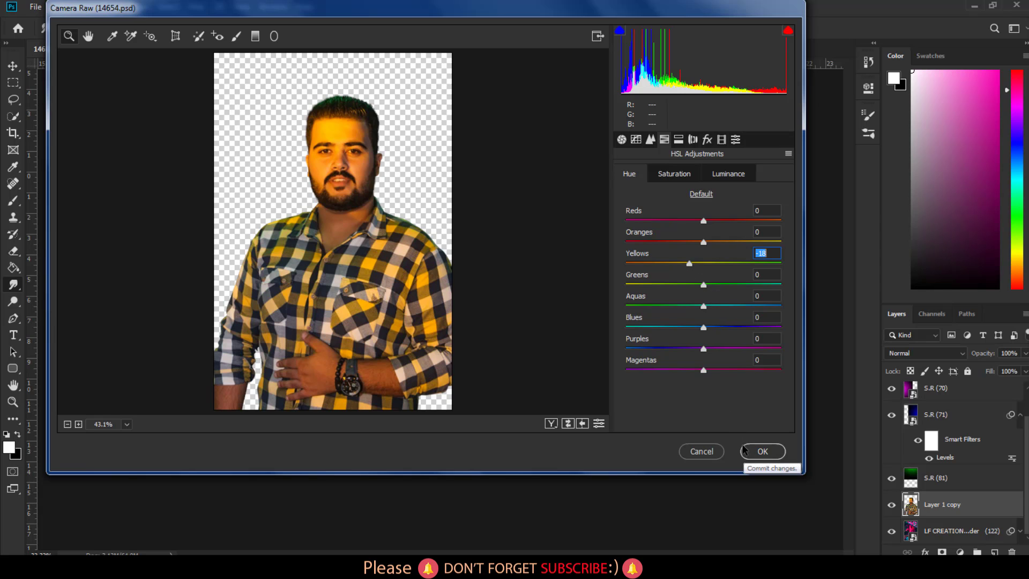
left_click(762, 452)
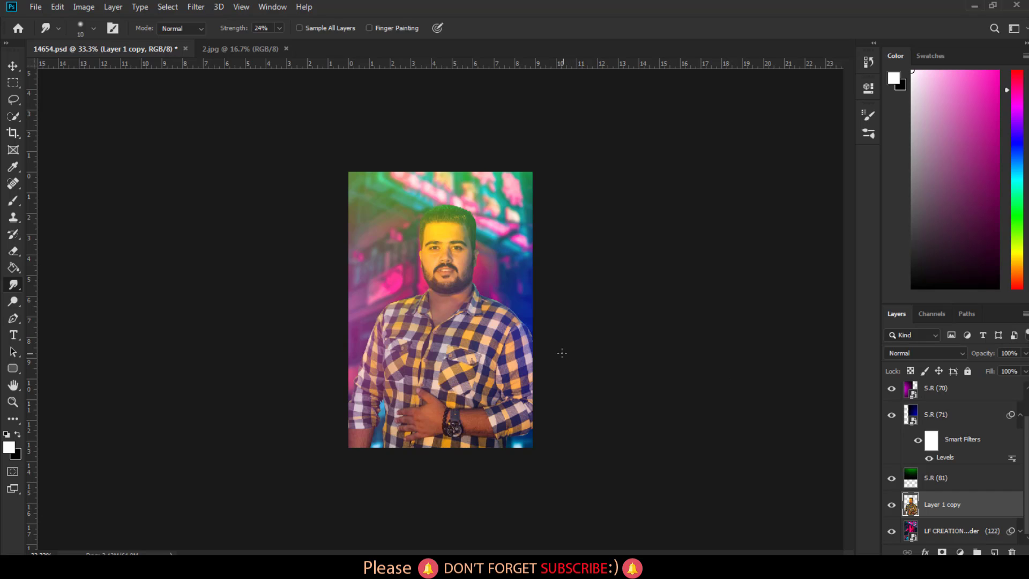
Trace the shoulder edge with the Pen tool and convert the path to a selection
key("ctrl+plus")
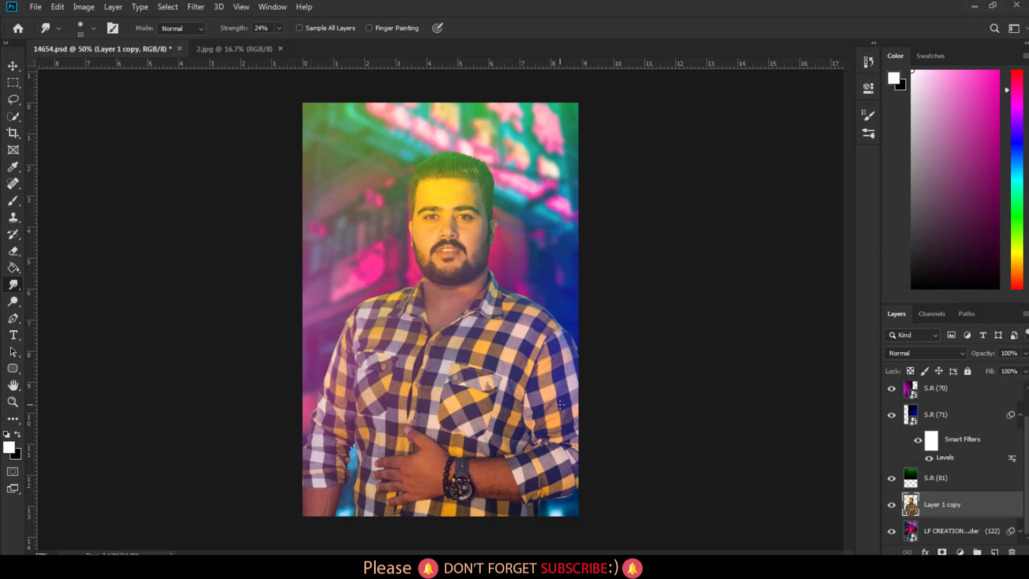
key("ctrl+plus")
key("ctrl+plus")
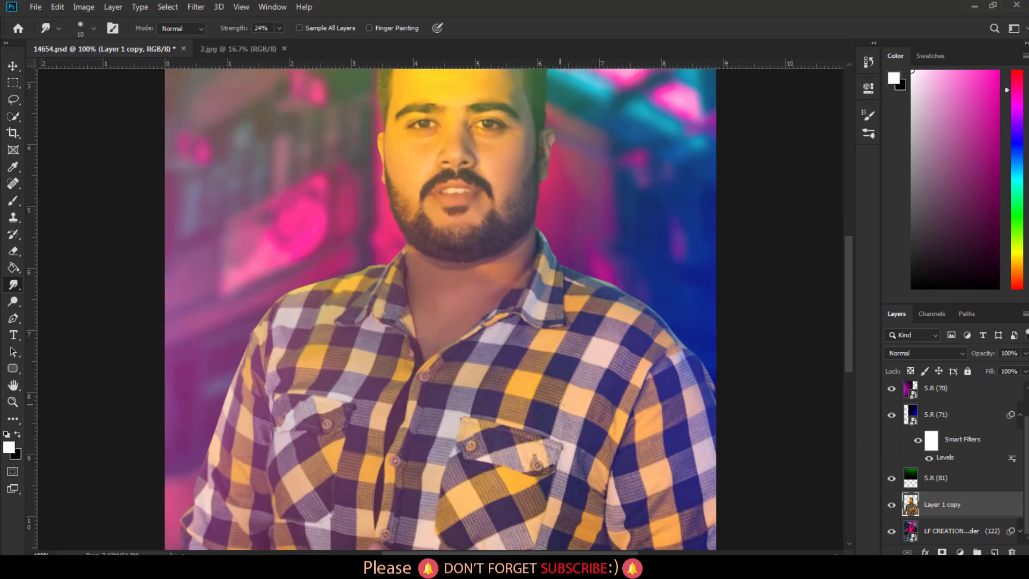
key("ctrl+plus")
left_click_drag(648, 339, 714, 362)
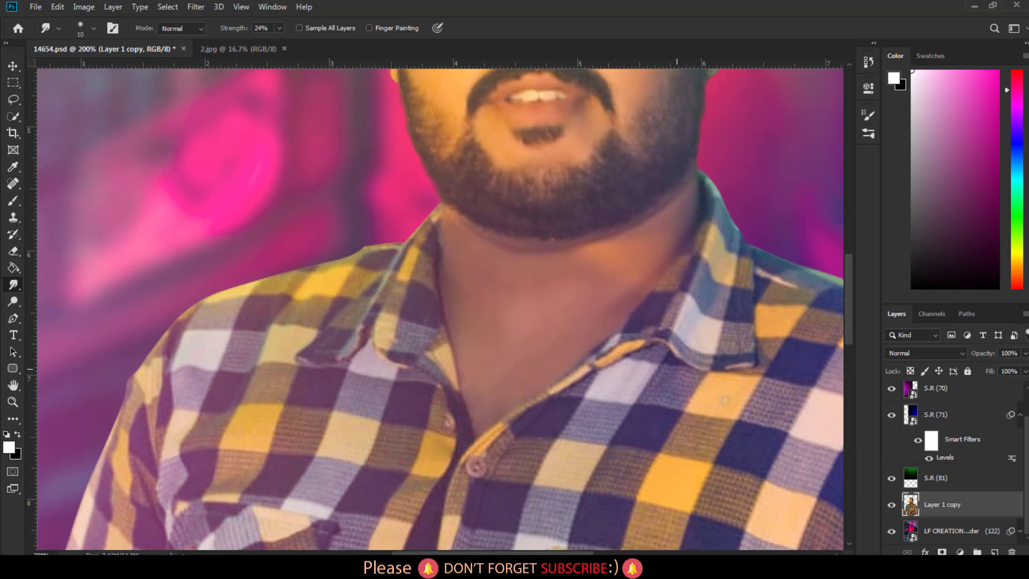
left_click(12, 318)
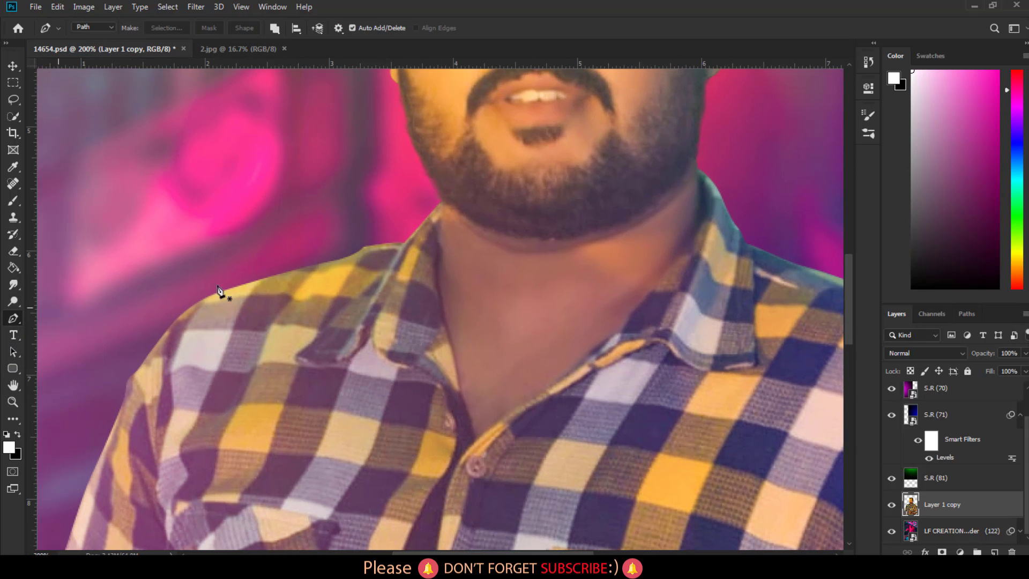
left_click(405, 245)
left_click(345, 256)
left_click(308, 270)
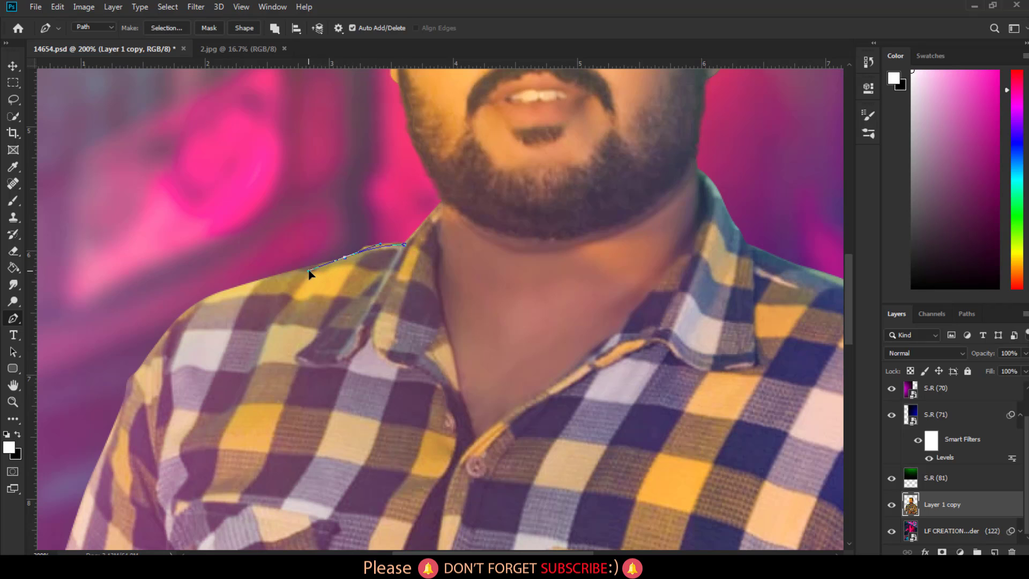
left_click_drag(181, 233, 209, 232)
left_click_drag(406, 245, 391, 269)
key("ctrl+Return")
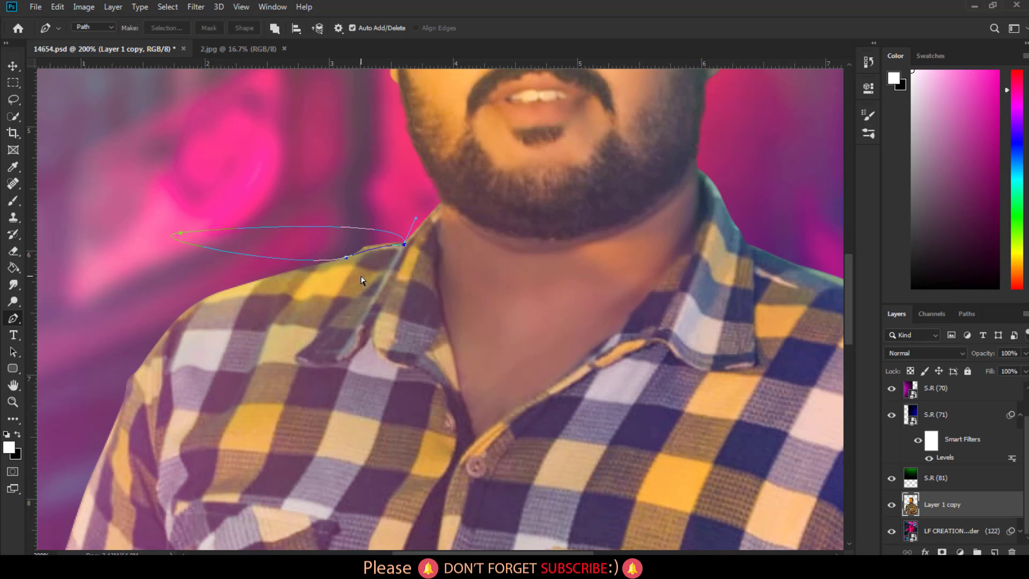
Trace the background gap beside the arm with the Pen tool and convert it to a selection
key("ctrl+minus")
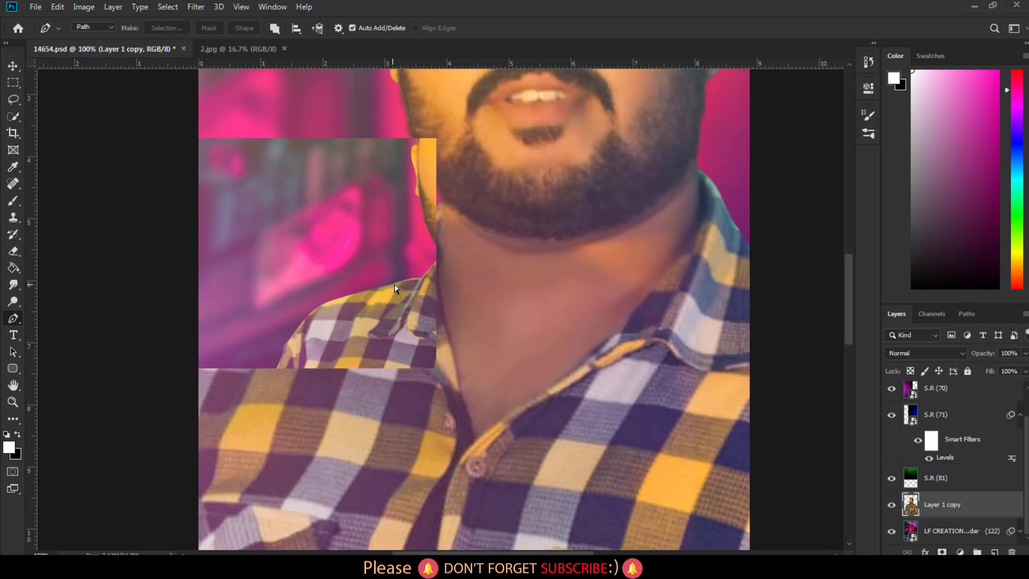
key("ctrl+plus")
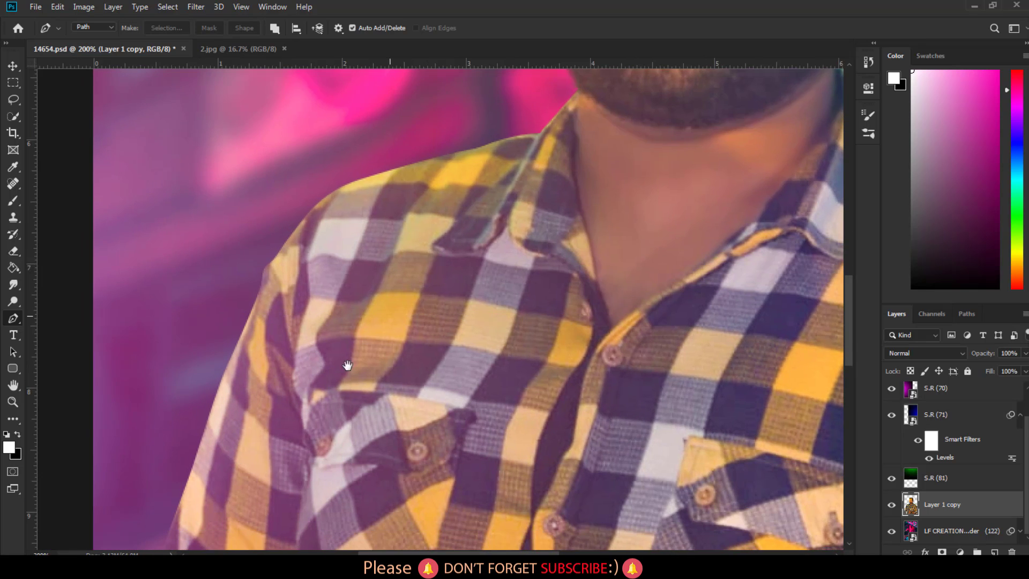
left_click_drag(312, 368, 356, 294)
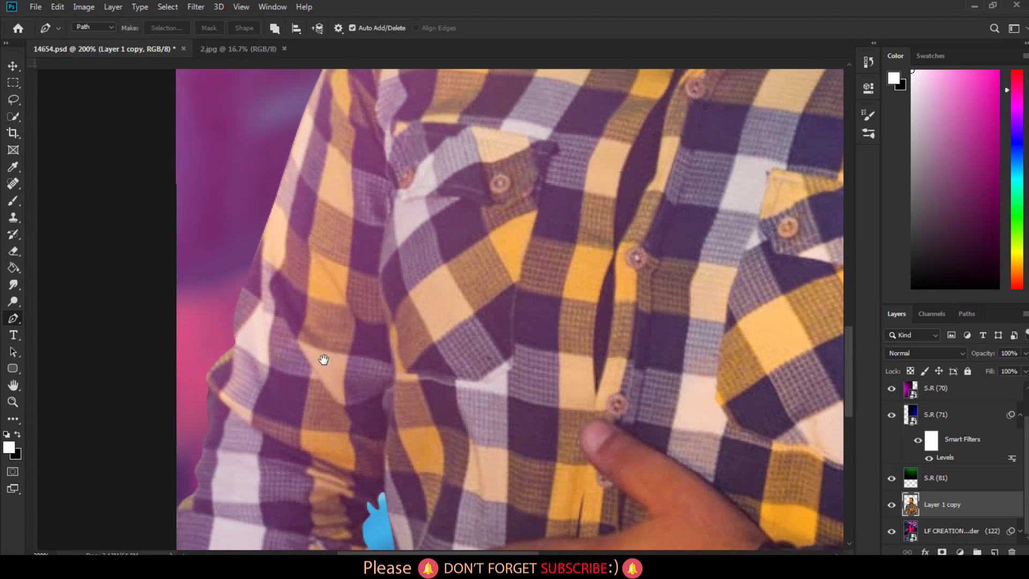
scroll(323, 359, "down", 3)
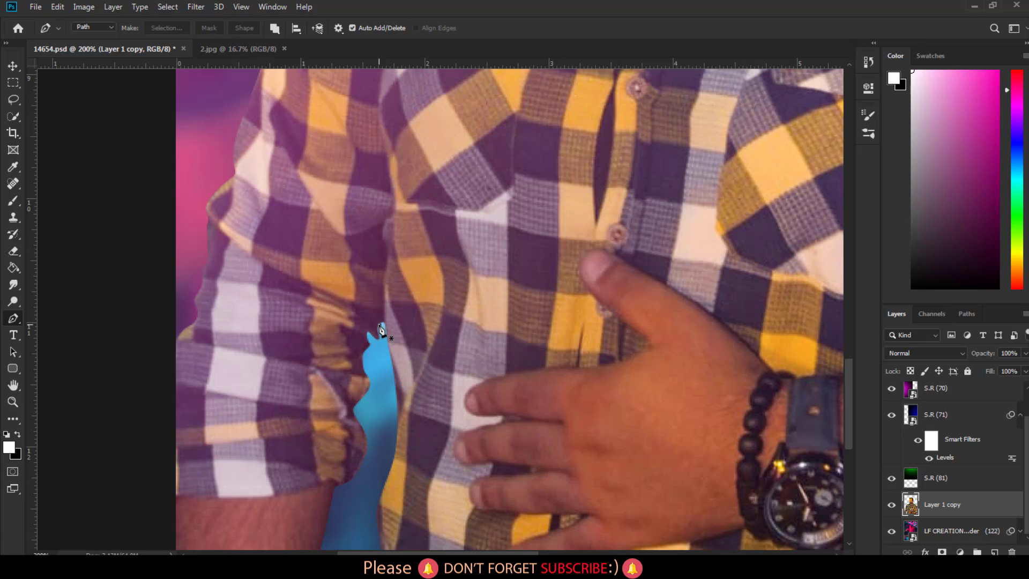
left_click(380, 324)
left_click_drag(354, 325, 356, 326)
left_click_drag(369, 363, 379, 365)
key("ctrl+Return")
key("ctrl+minus")
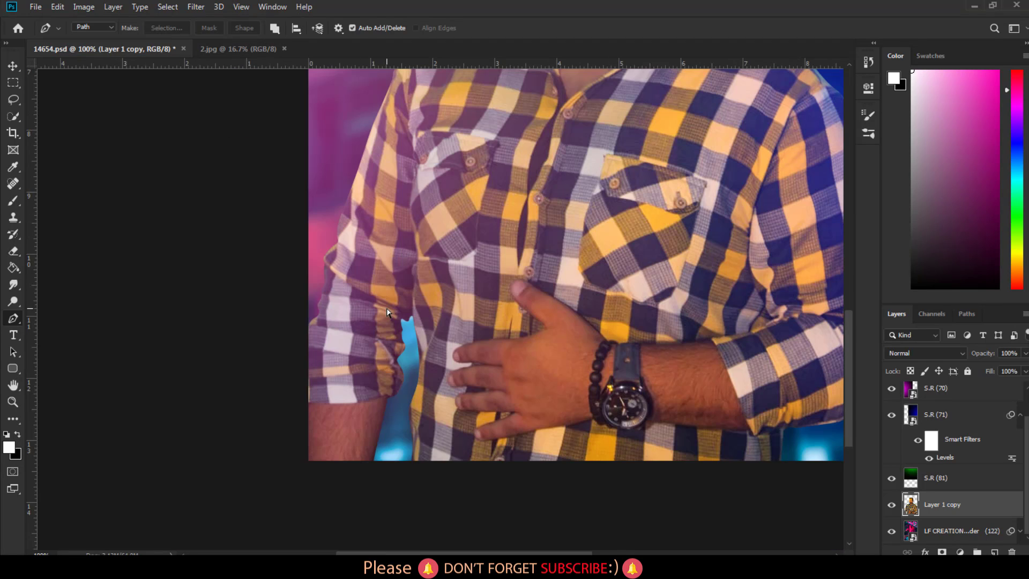
key("ctrl+minus")
key("ctrl+minus")
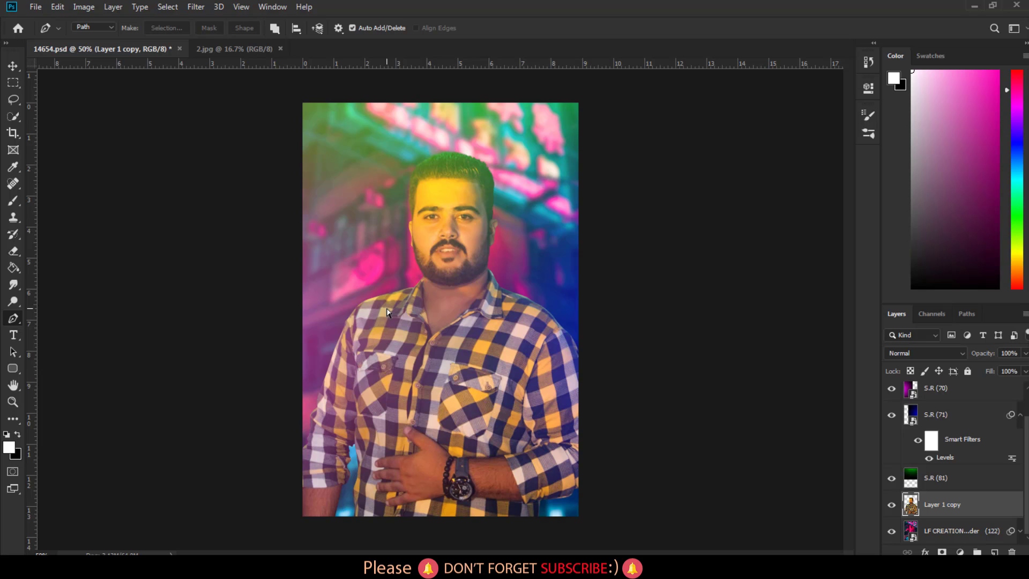
key("ctrl+minus")
key("ctrl+plus")
Enable Bevel & Emboss on Layer 1 copy and narrow the bevel size
left_click(925, 552)
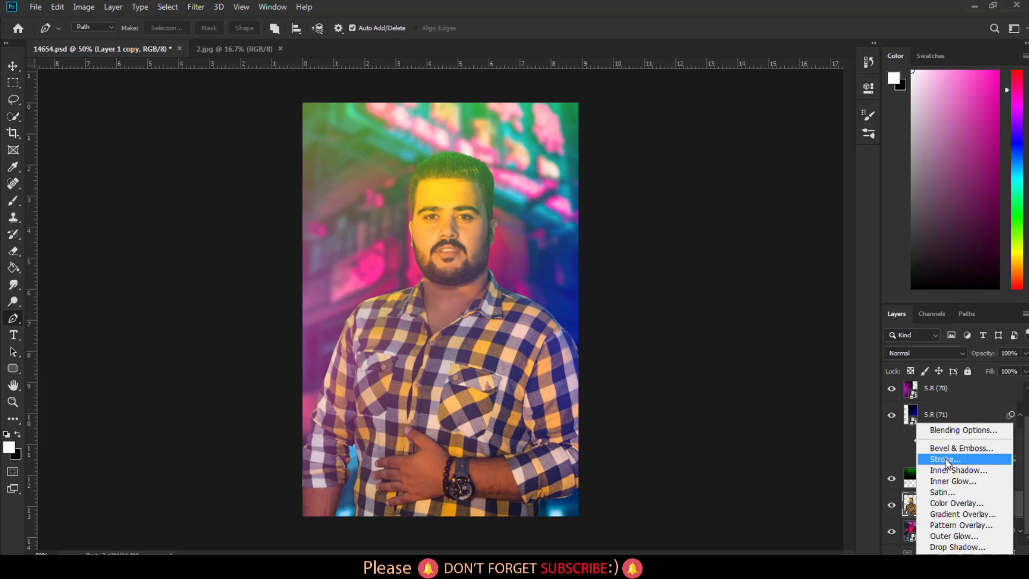
left_click(949, 430)
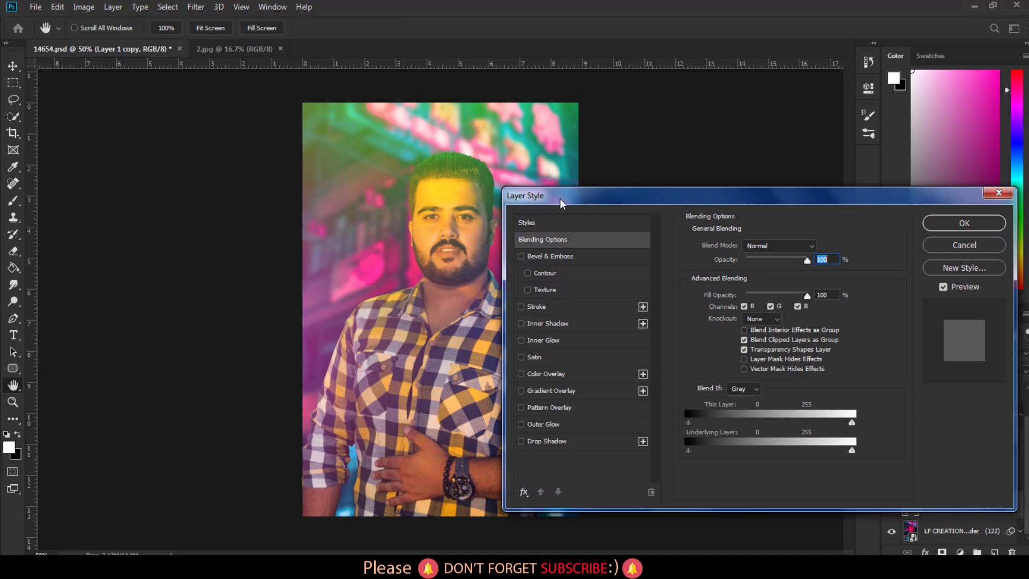
left_click_drag(620, 187, 714, 179)
left_click(676, 240)
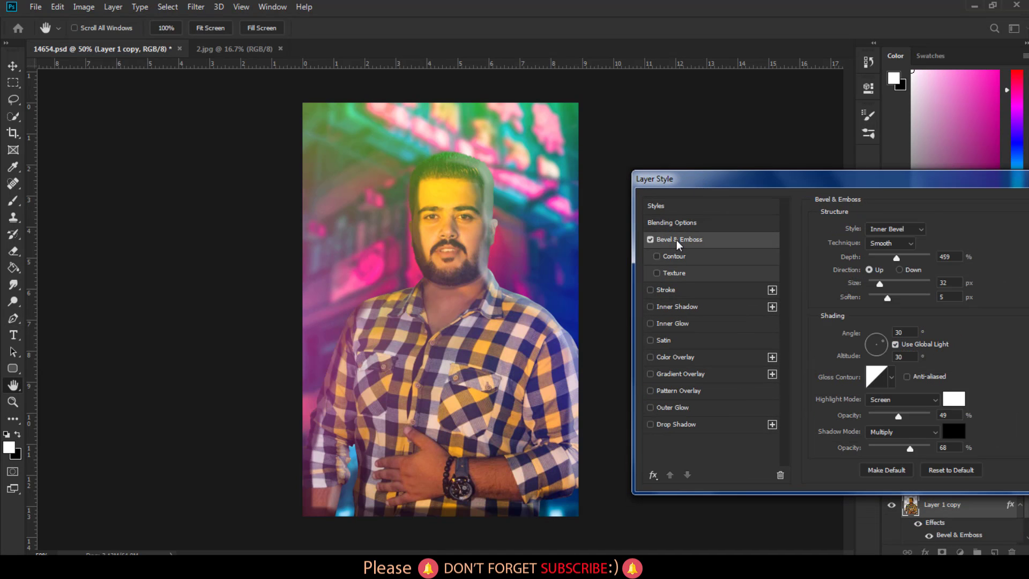
left_click_drag(880, 283, 877, 284)
Set the bevel highlight colour to a bright saturated green sampled from the image
left_click(948, 404)
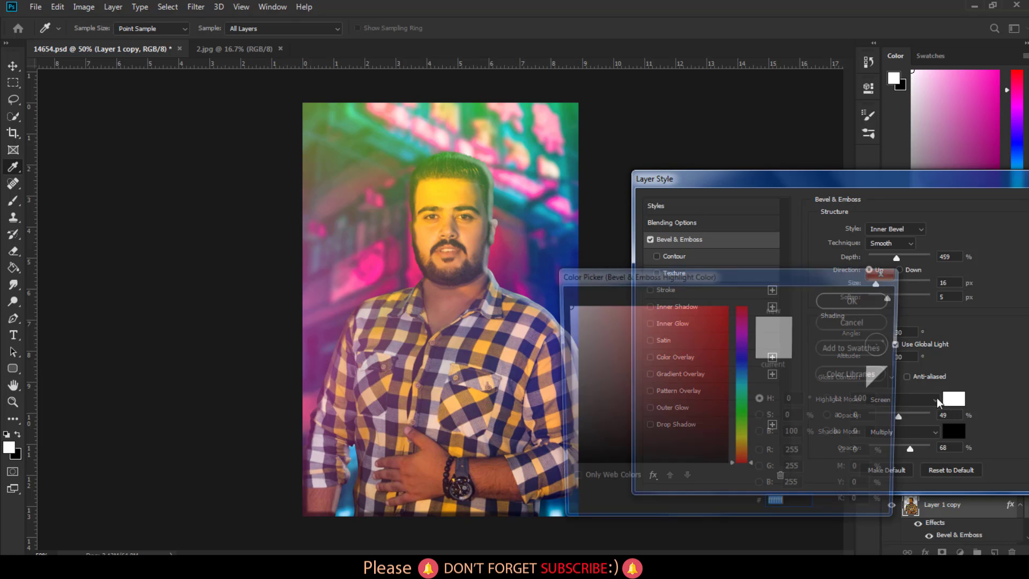
left_click(322, 123)
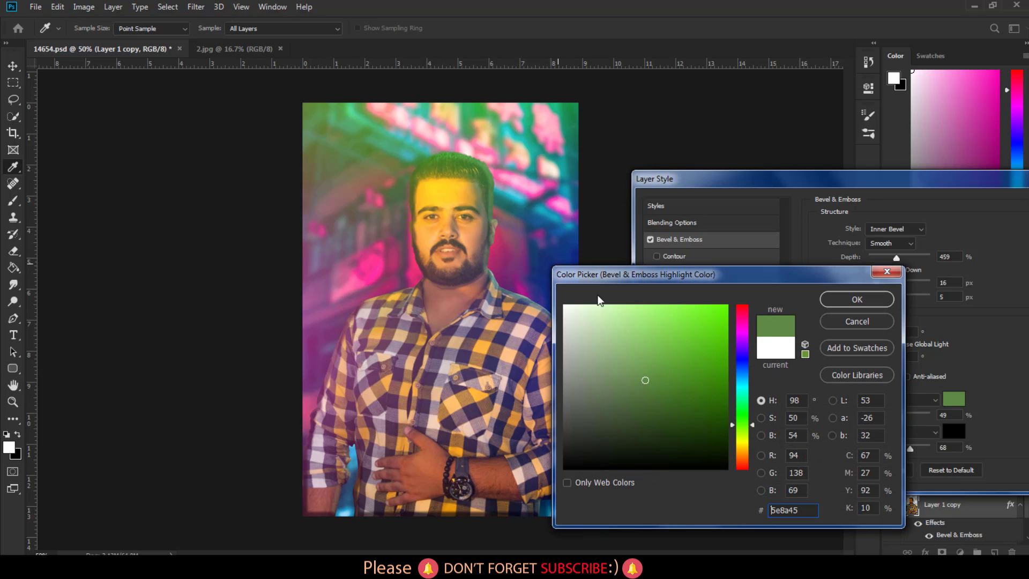
left_click_drag(644, 275, 752, 255)
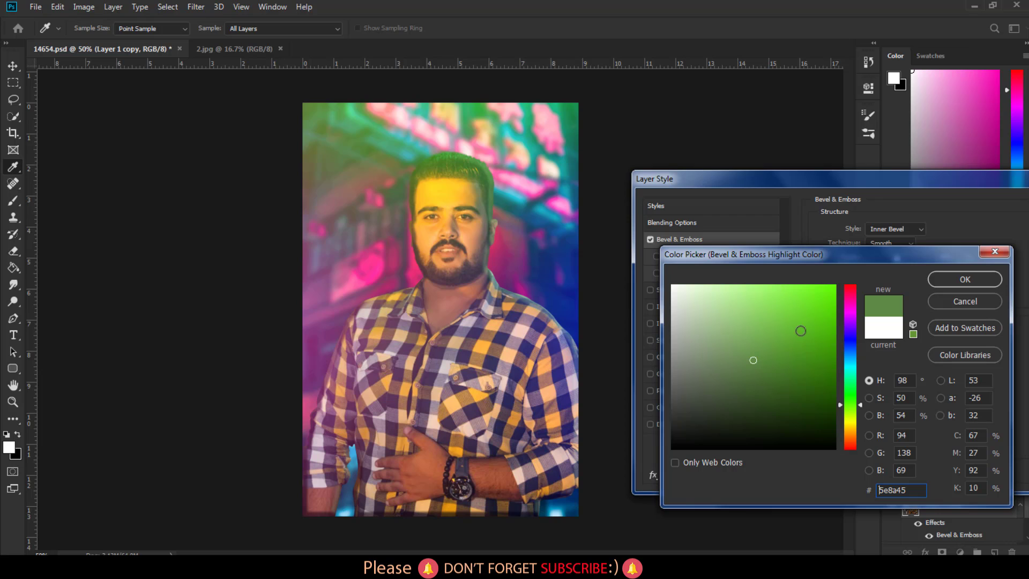
left_click(833, 296)
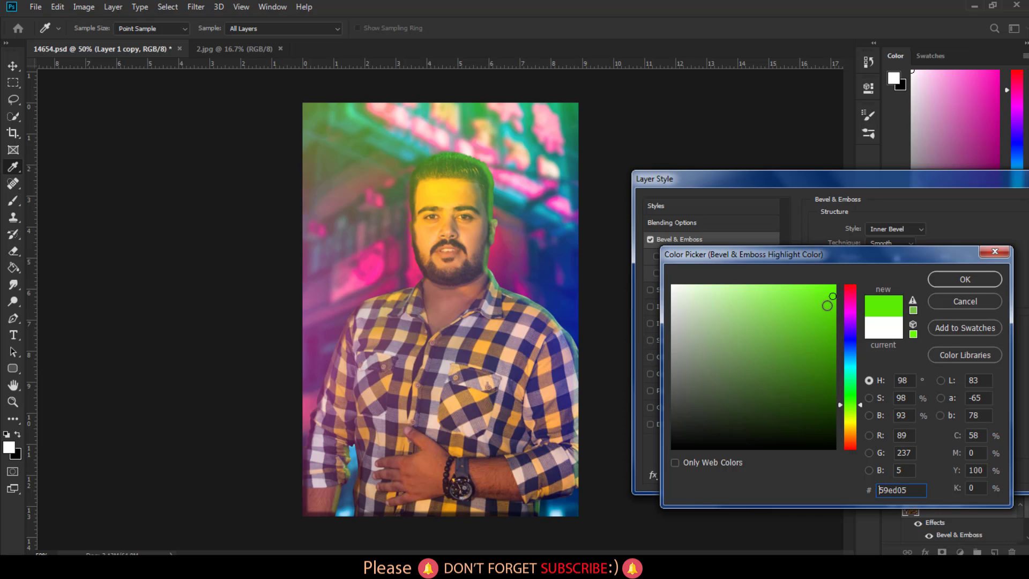
key("Return")
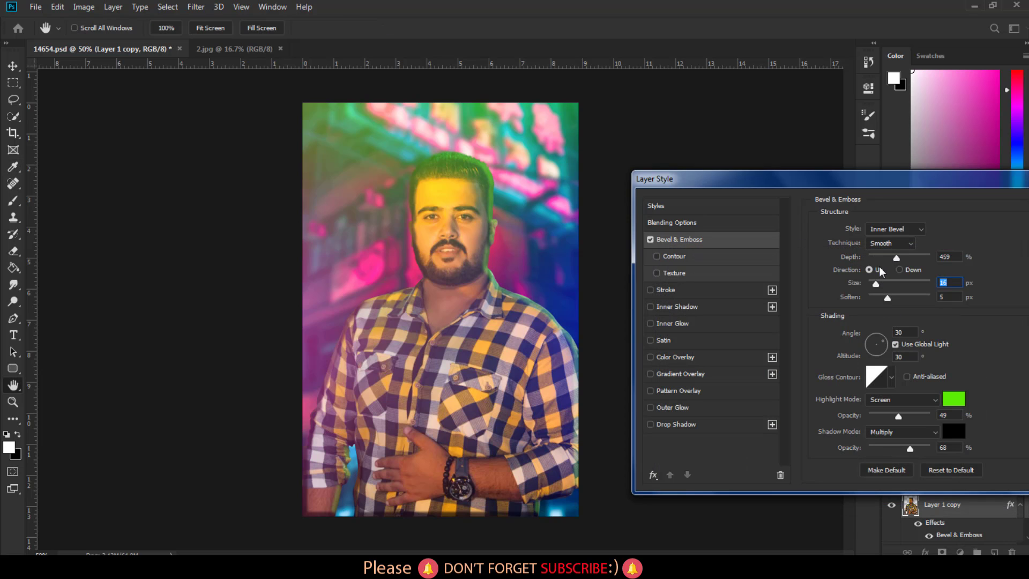
Adjust the bevel depth, reduce softening slightly and thin the bevel edge
left_click(886, 257)
mouse_move(884, 259)
left_mouse_down()
mouse_move(918, 264)
mouse_move(888, 261)
left_mouse_up()
left_click(890, 299)
left_click_drag(875, 285, 876, 283)
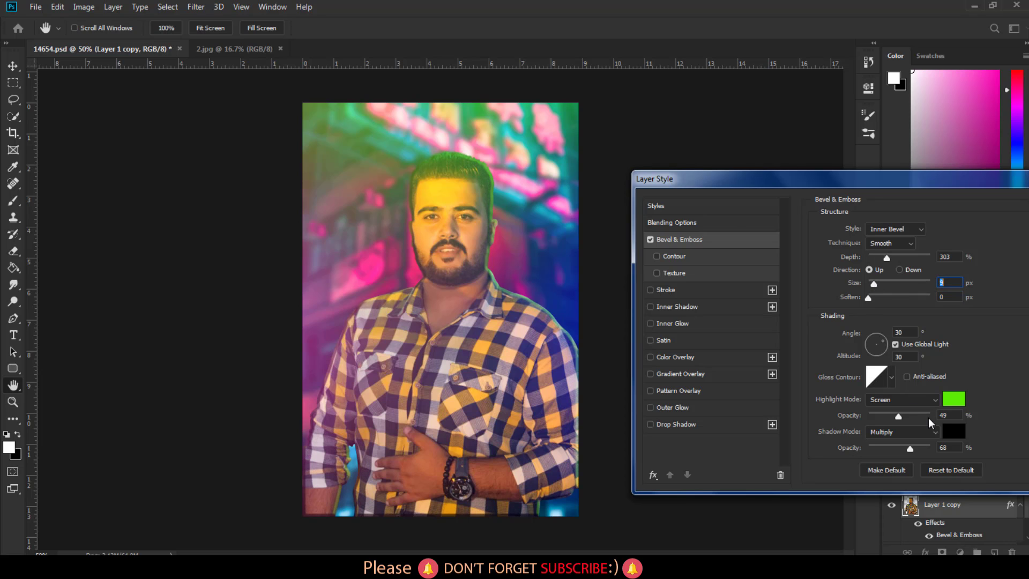
Set a pink shadow colour from the background, then tweak soften, depth and highlight opacity
left_click(954, 432)
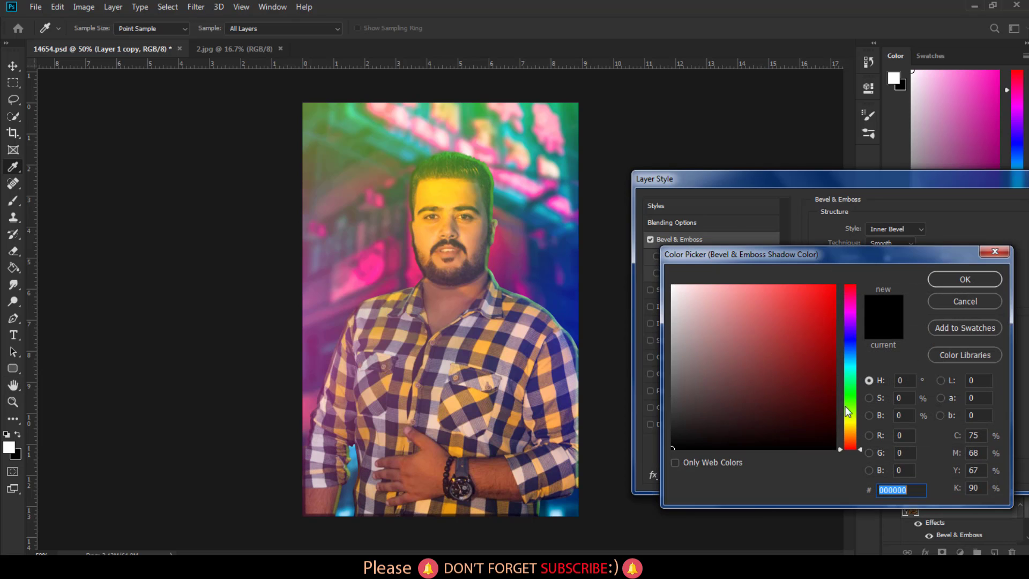
left_click(424, 268)
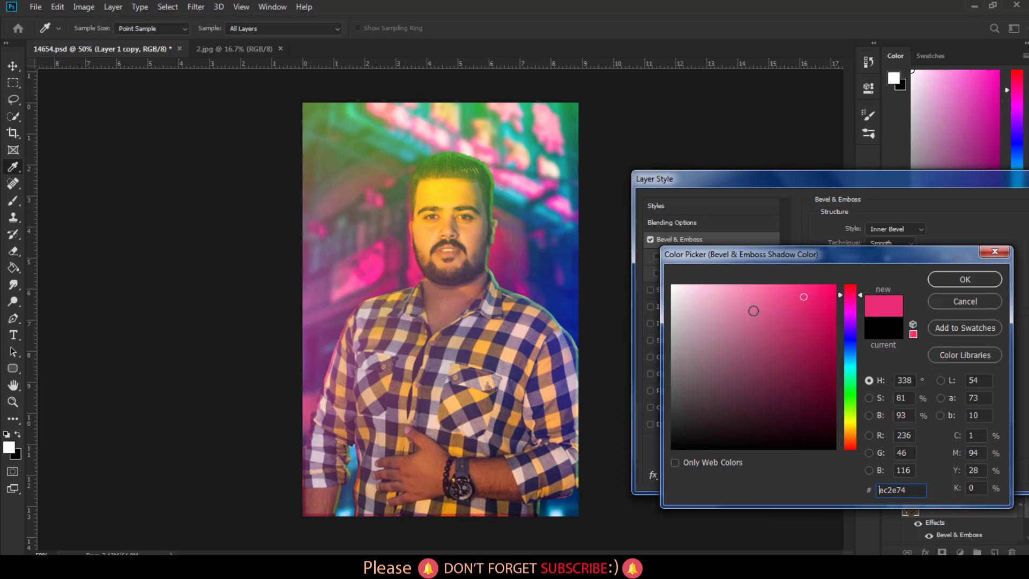
left_click(946, 276)
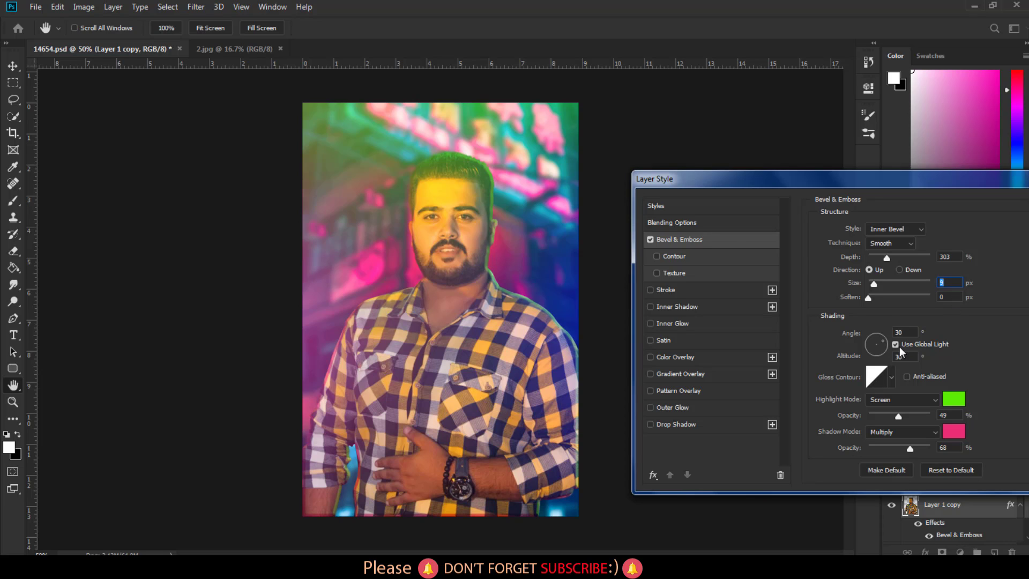
mouse_move(871, 296)
left_mouse_down()
mouse_move(922, 302)
mouse_move(876, 281)
left_mouse_up()
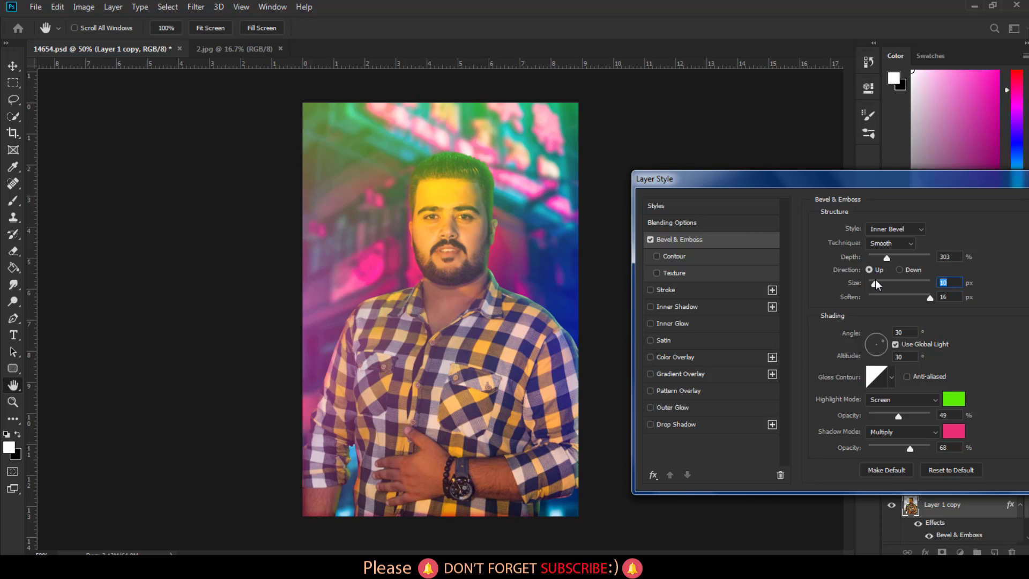
left_click_drag(886, 257, 889, 259)
left_click(893, 416)
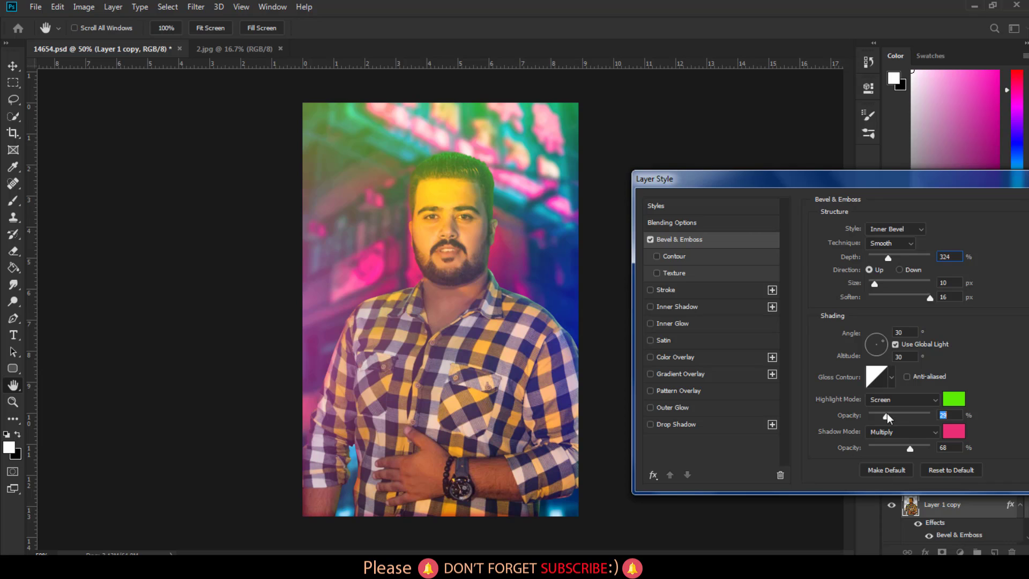
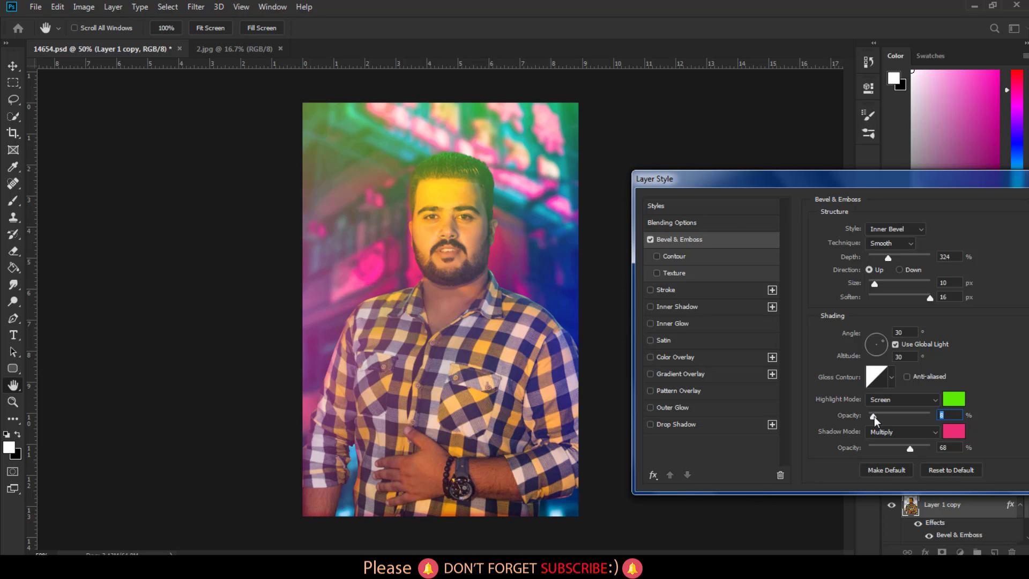
Change the bevel highlight colour from green to bright blue (#0042eb)
left_click(950, 399)
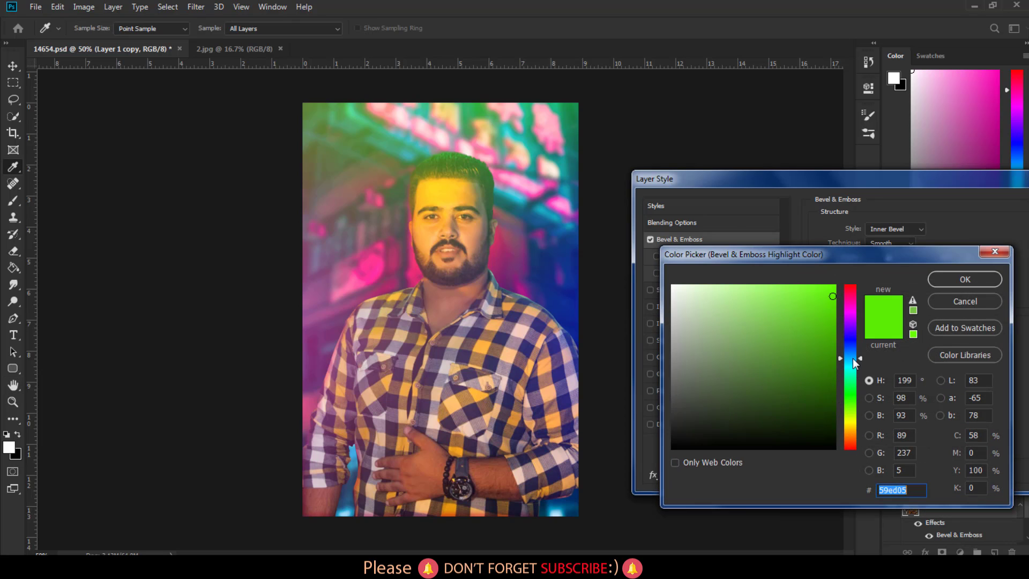
left_click_drag(853, 358, 853, 348)
mouse_move(833, 297)
left_mouse_down()
mouse_move(828, 288)
mouse_move(857, 302)
left_mouse_up()
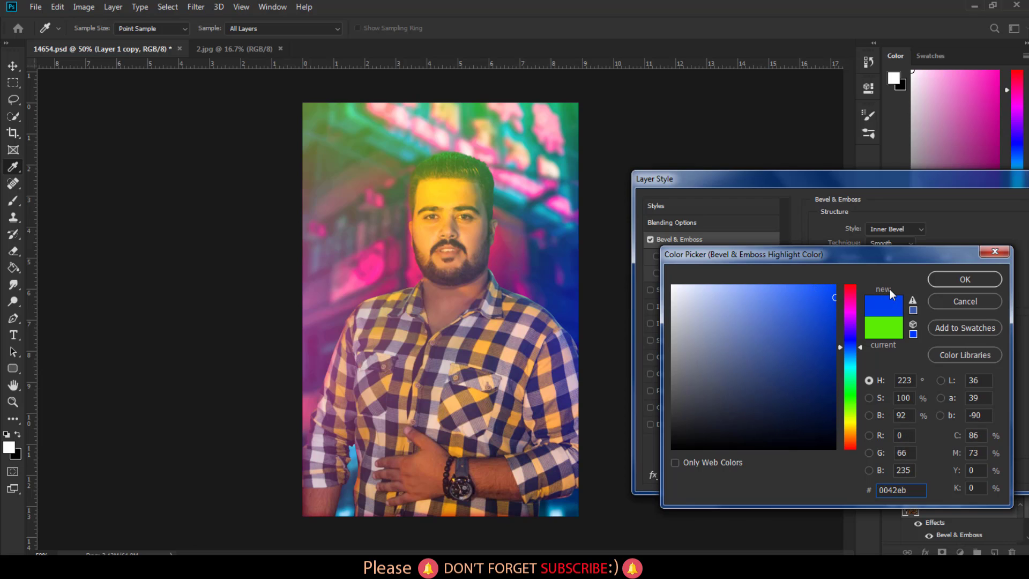
left_click(942, 283)
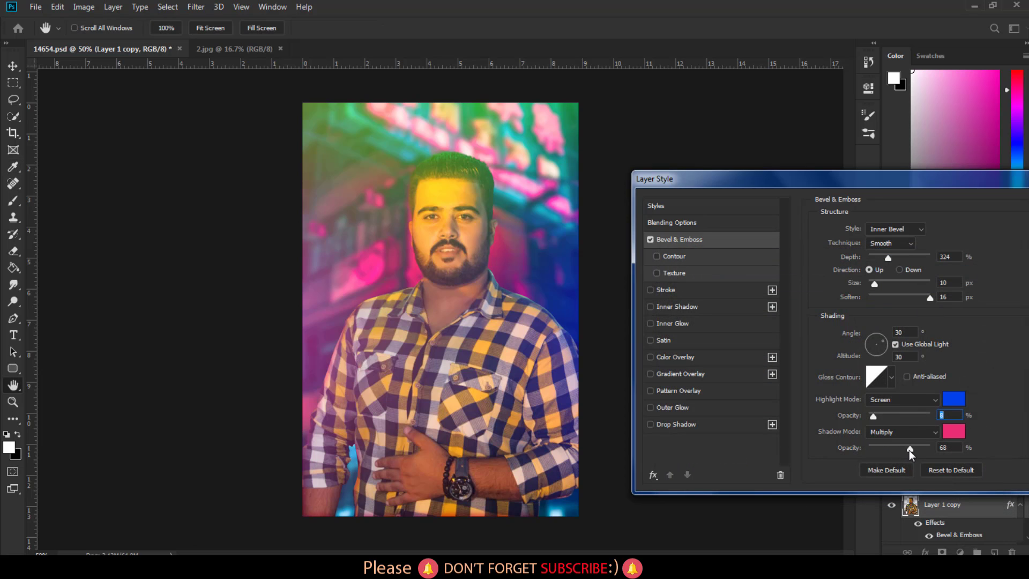
Set the bevel size to 24 px and shadow opacity to 63%, then apply the style
left_click_drag(910, 451, 909, 450)
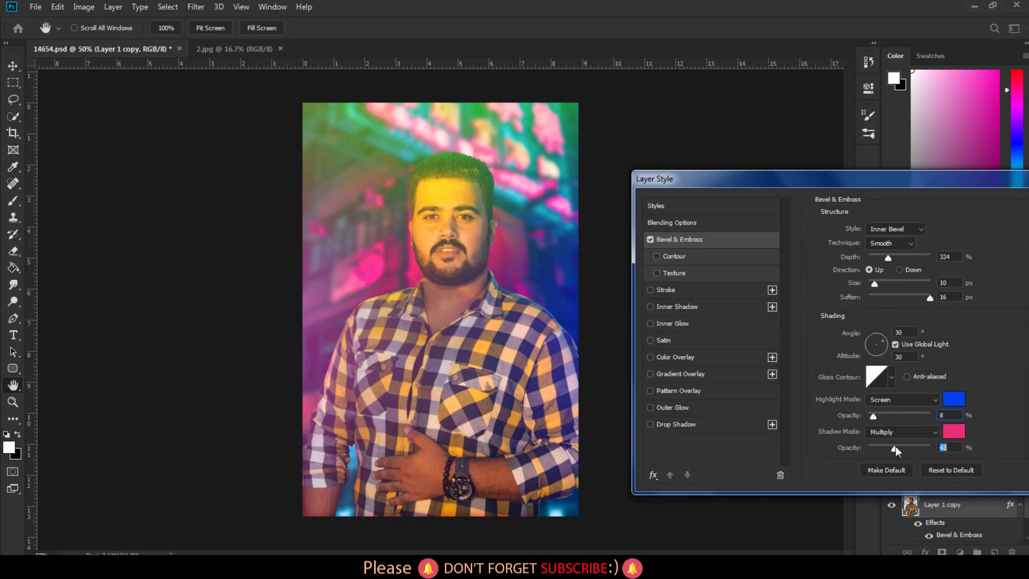
left_click(878, 285)
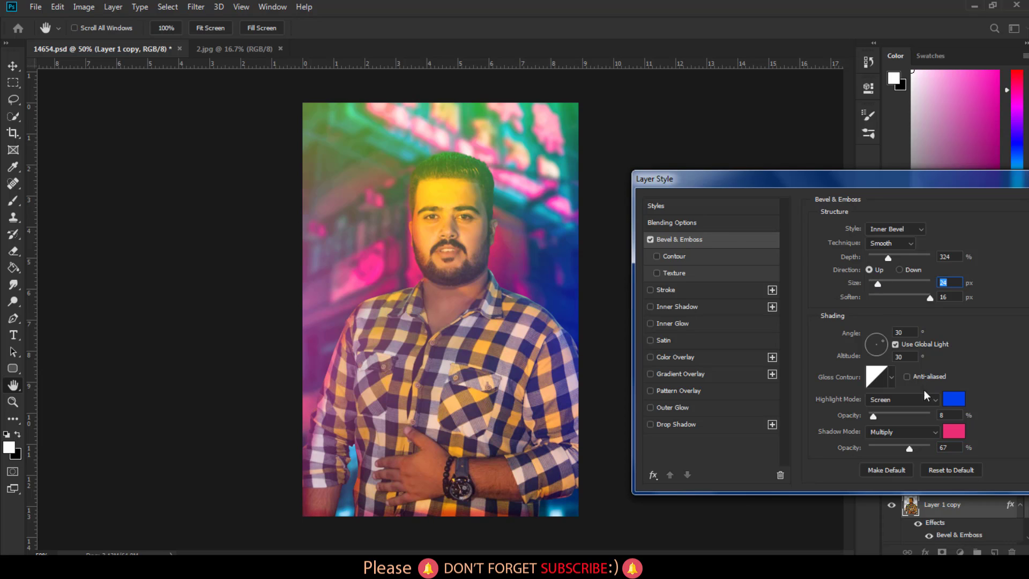
left_click_drag(910, 449, 911, 451)
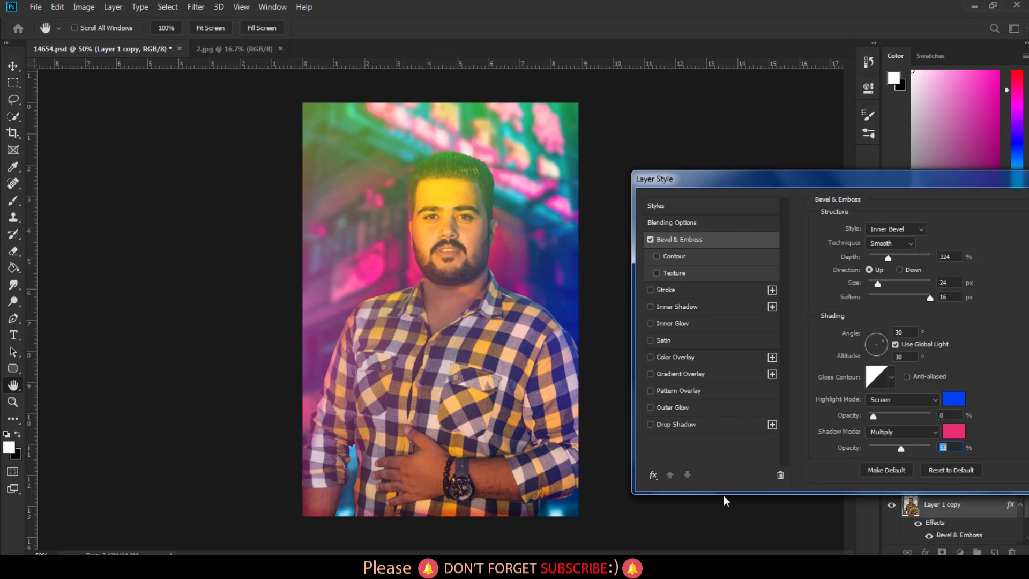
left_click_drag(929, 194, 670, 209)
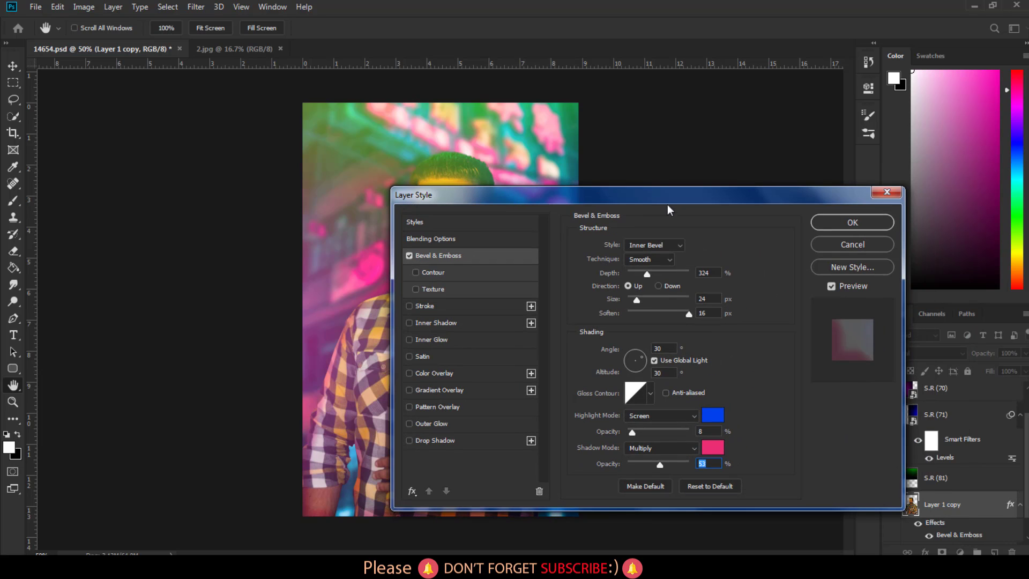
left_click(837, 225)
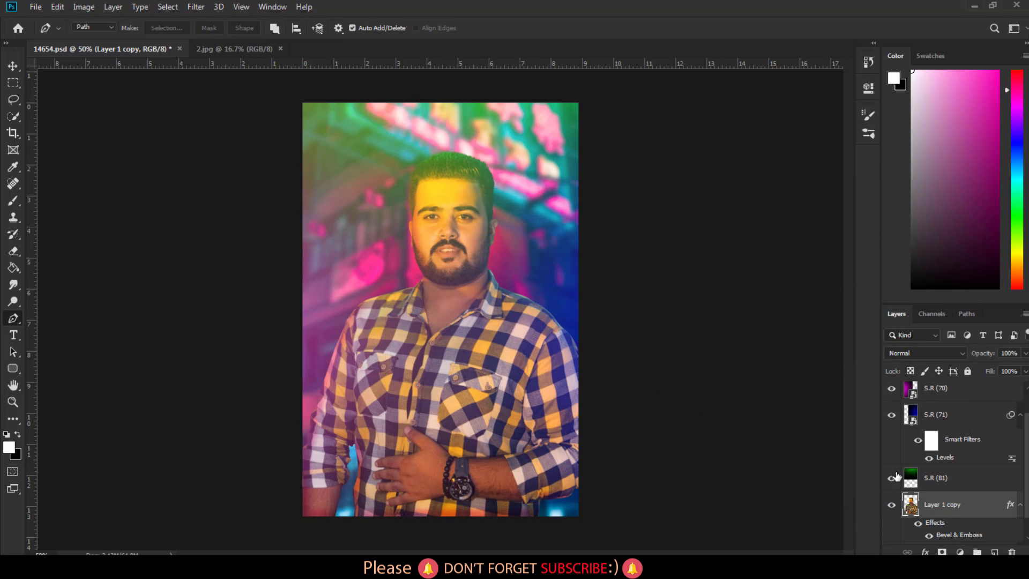
Split the bevel into Inner Bevel Shadows and Highlights layers, targeting Shadows with the Eraser
right_click(1010, 511)
left_click(968, 477)
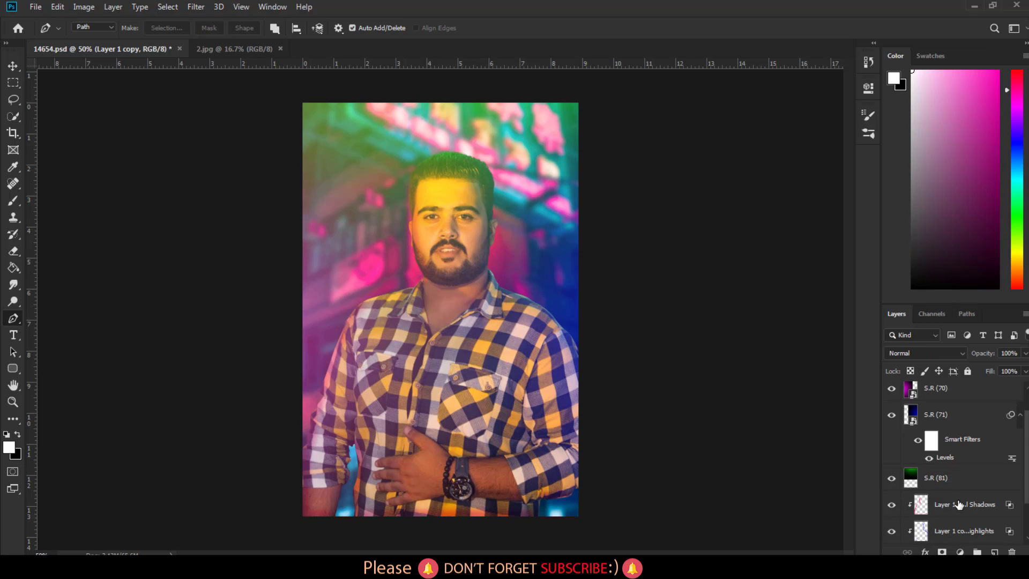
left_click(952, 514)
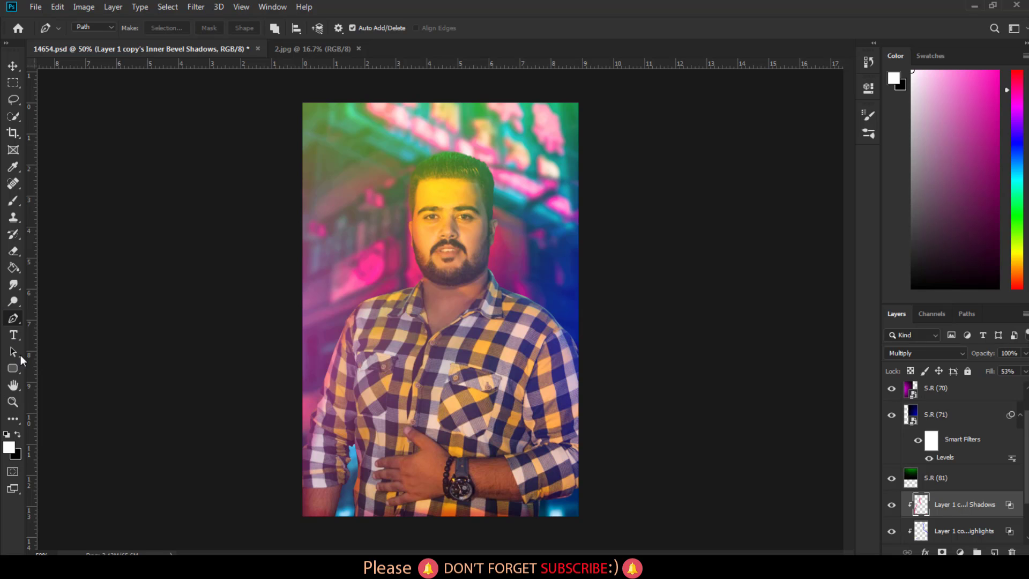
left_click(13, 251)
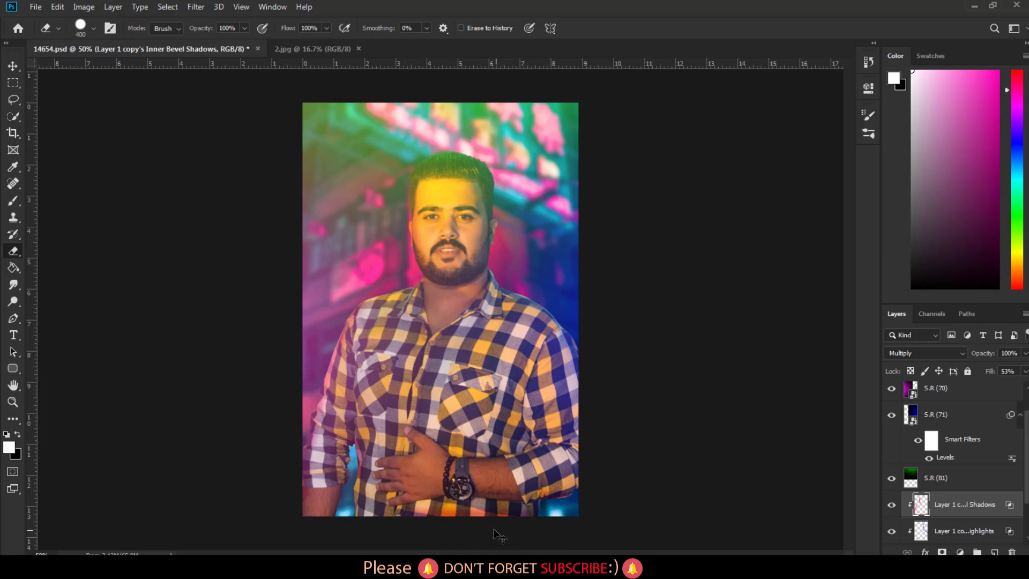
Erase the dark bevel shadow along the photo's bottom and left edges at 100% zoom
left_click(458, 532)
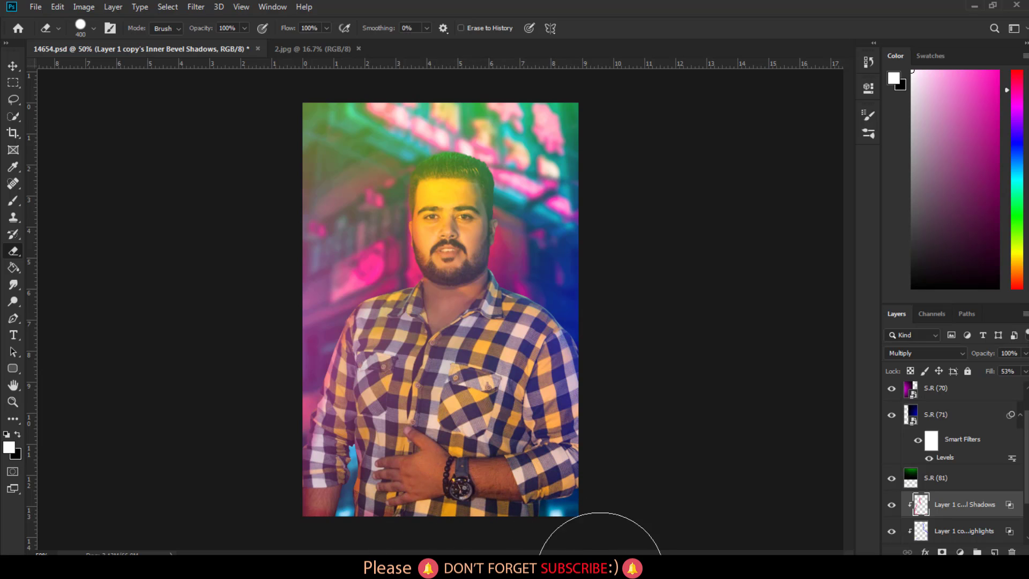
key("ctrl+plus")
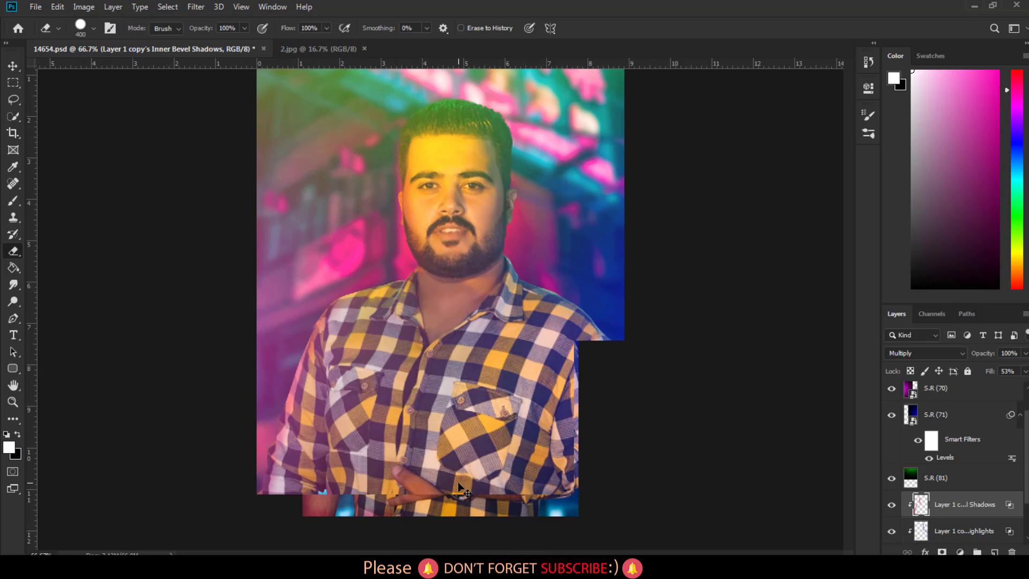
key("ctrl+plus")
left_click_drag(459, 485, 467, 321)
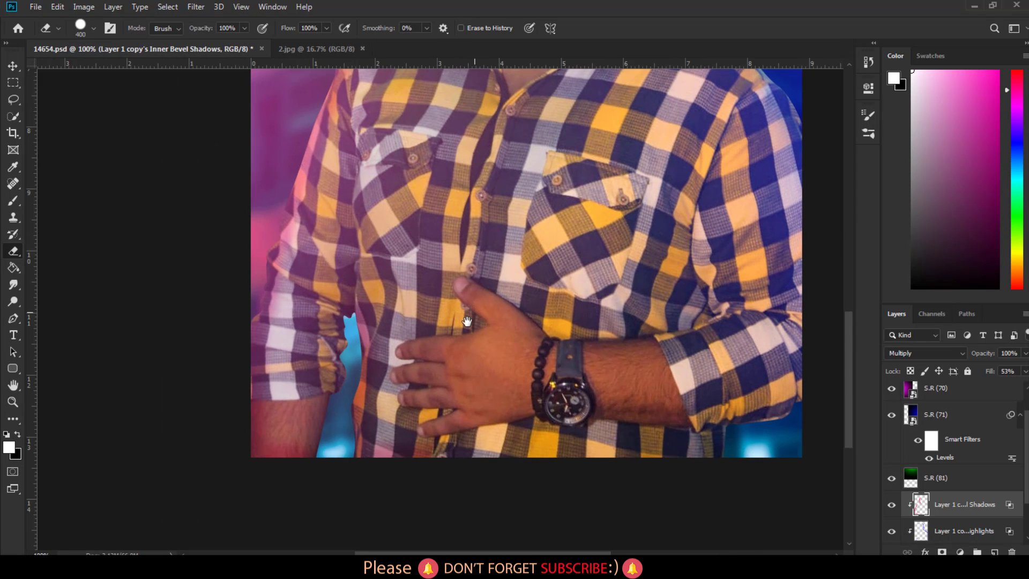
left_click_drag(376, 354, 369, 418)
Erase the shadow over the lower arm with a smaller eraser, then undo that stroke
key("bracketleft")
key("bracketleft")
key("bracketleft")
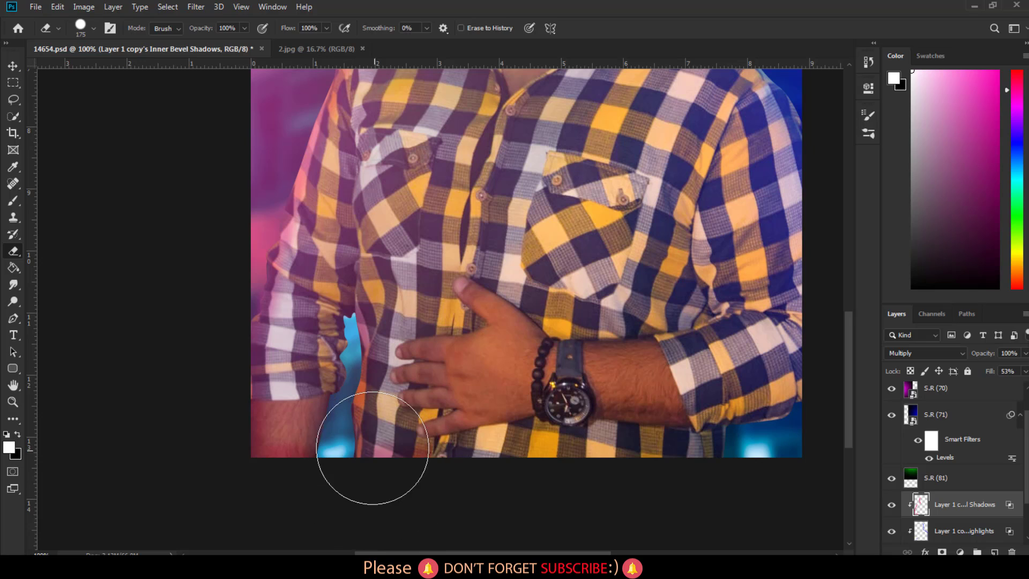
key("bracketleft")
key("bracketleft")
key("bracketleft")
key("bracketleft")
key("bracketleft")
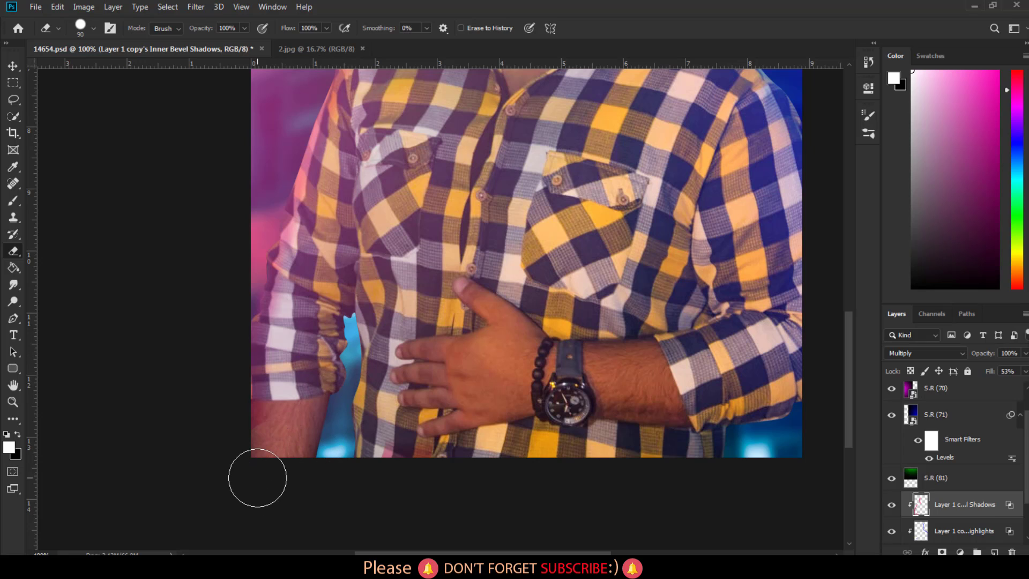
mouse_move(295, 441)
left_mouse_down()
mouse_move(272, 425)
mouse_move(316, 370)
left_mouse_up()
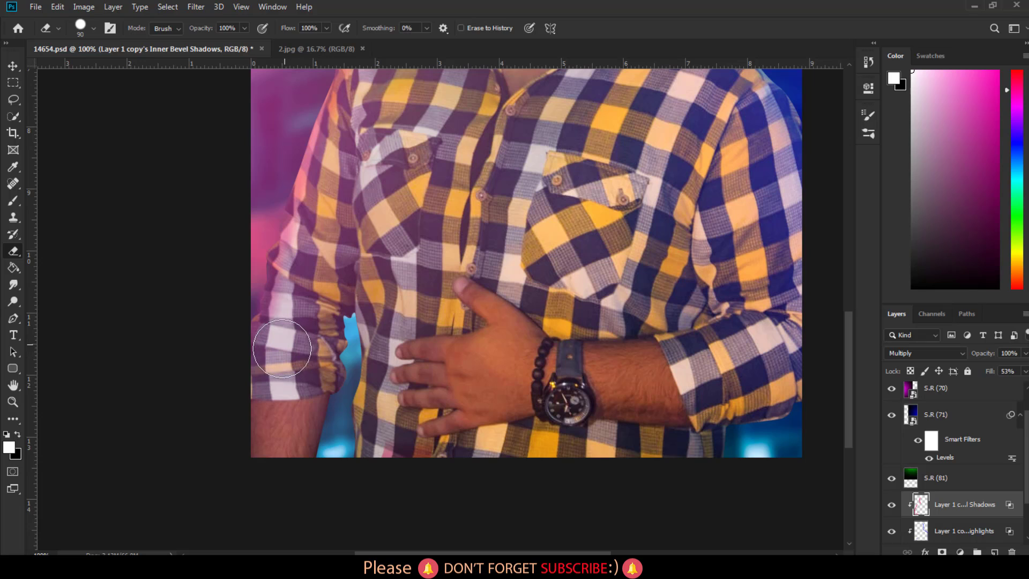
key("ctrl+z")
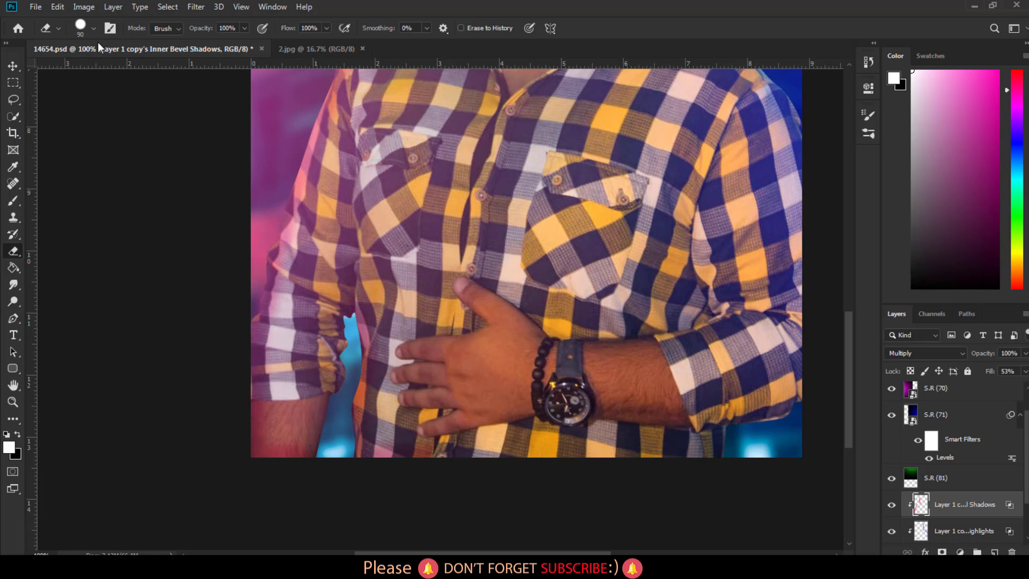
Set the eraser to a soft round 30 px tip enlarged to 70 px
left_click(86, 28)
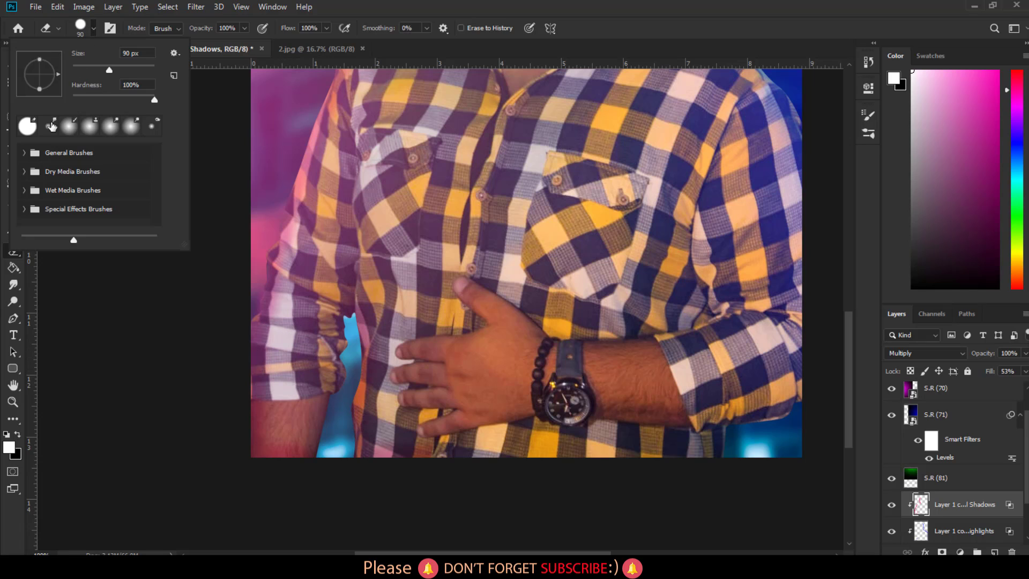
left_click(119, 29)
left_click(111, 27)
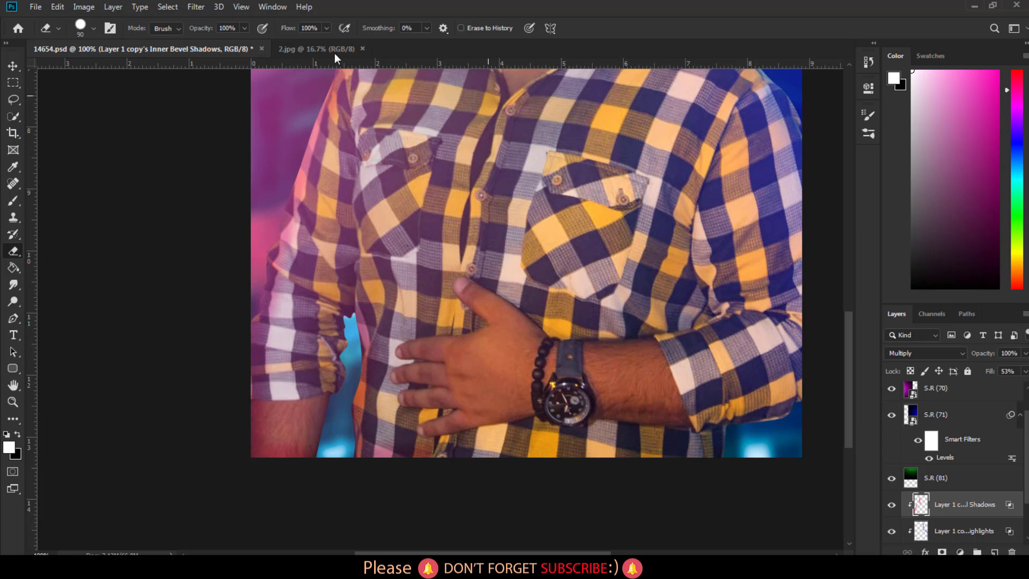
left_click(111, 33)
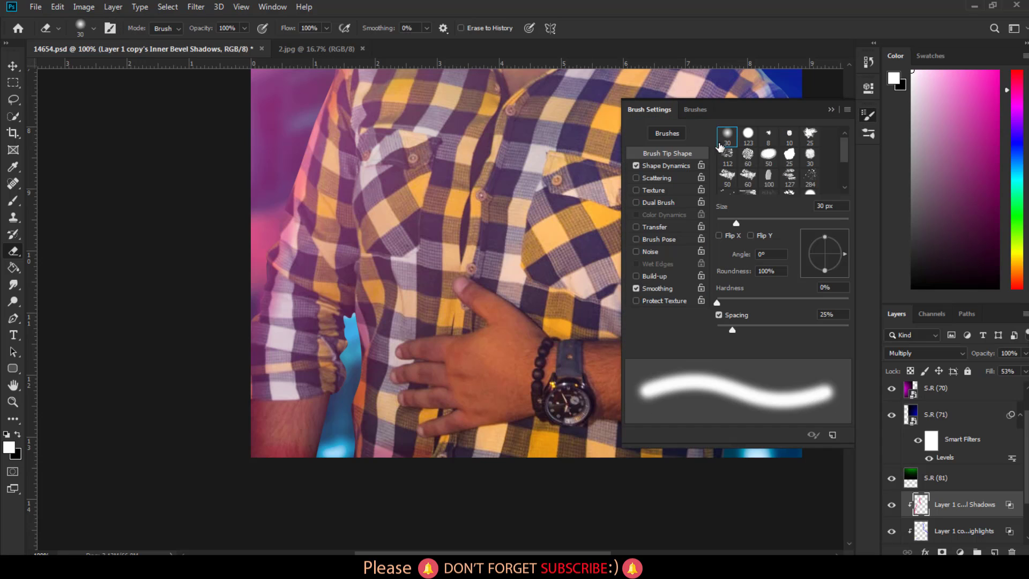
left_click(727, 135)
key("bracketright")
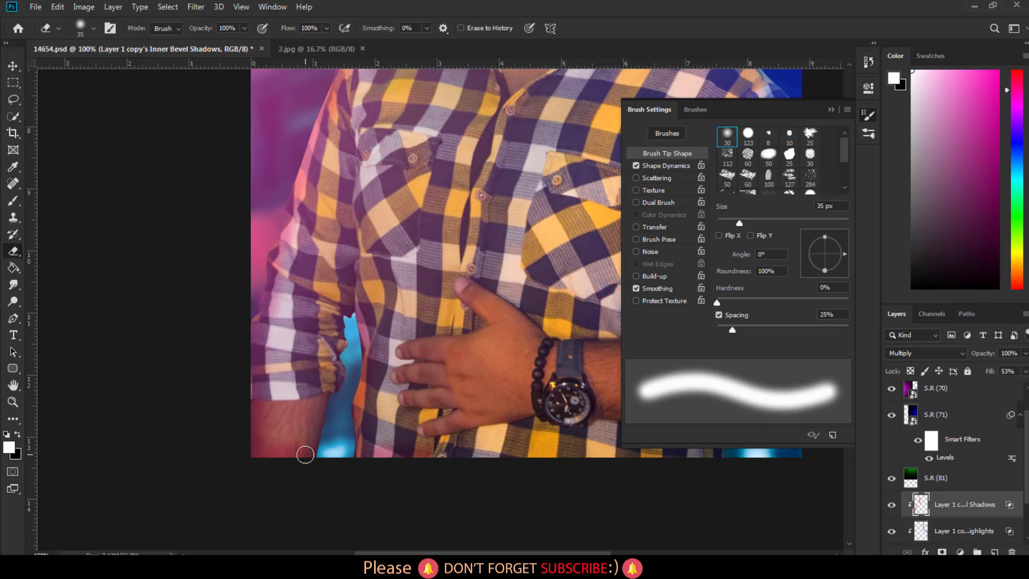
key("bracketright")
key("bracketright")
key("bracketright")
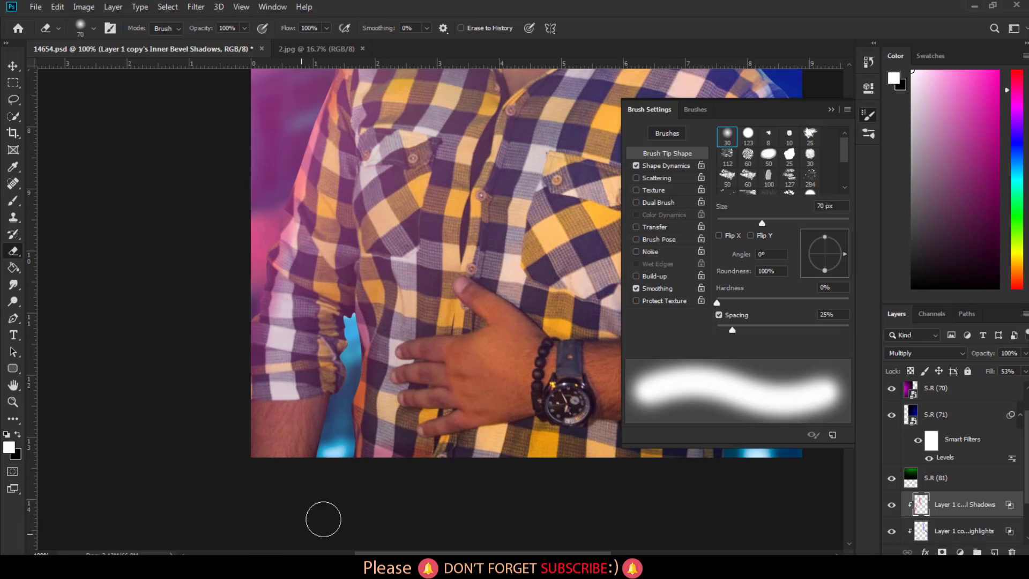
Erase the orange-pink bevel shadow strip along the shirt's left edge
left_click_drag(363, 382, 358, 308)
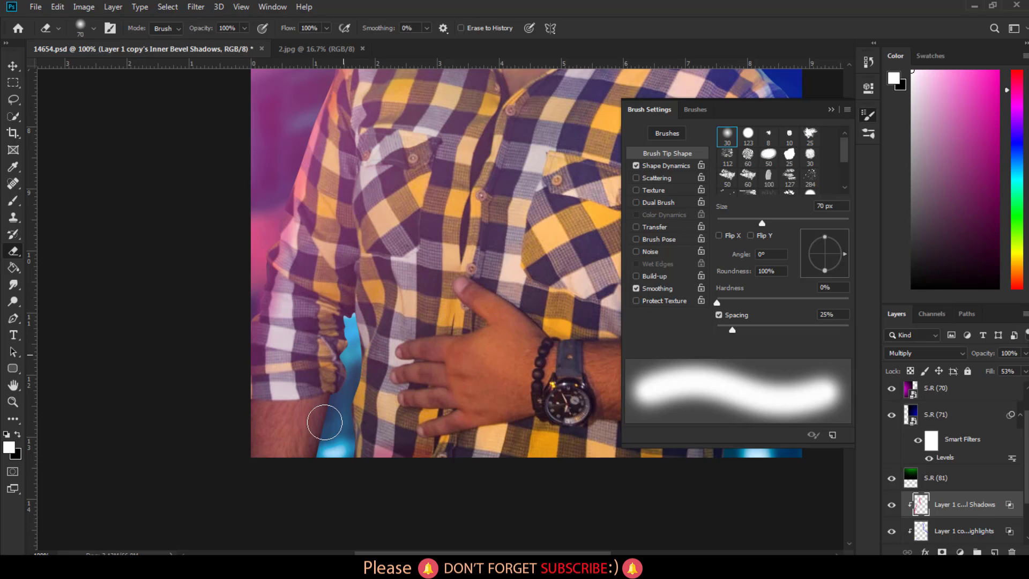
mouse_move(432, 451)
left_mouse_down()
mouse_move(218, 423)
mouse_move(351, 402)
left_mouse_up()
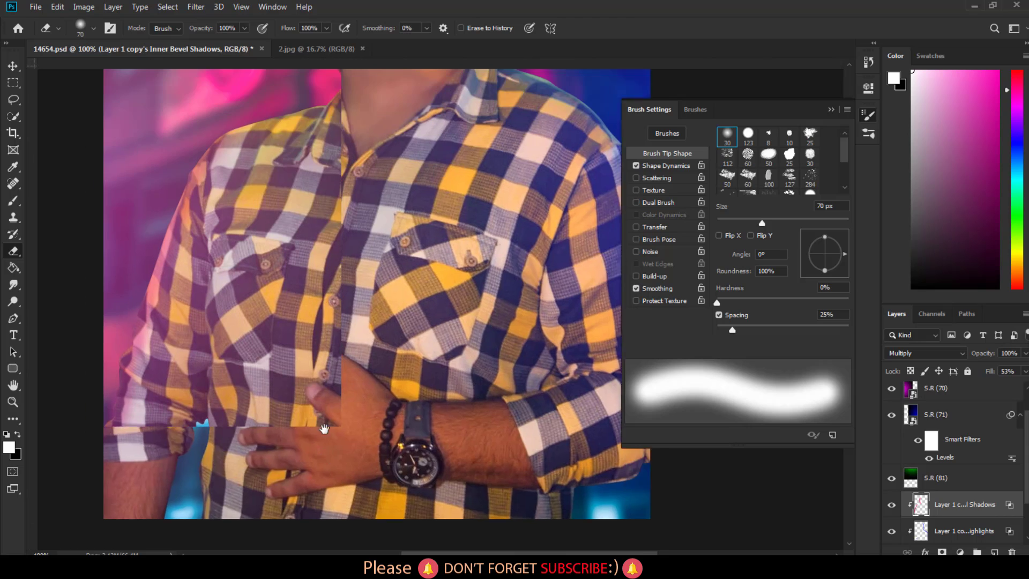
mouse_move(375, 206)
left_mouse_down()
mouse_move(370, 378)
mouse_move(369, 295)
left_mouse_up()
left_click_drag(369, 187, 366, 346)
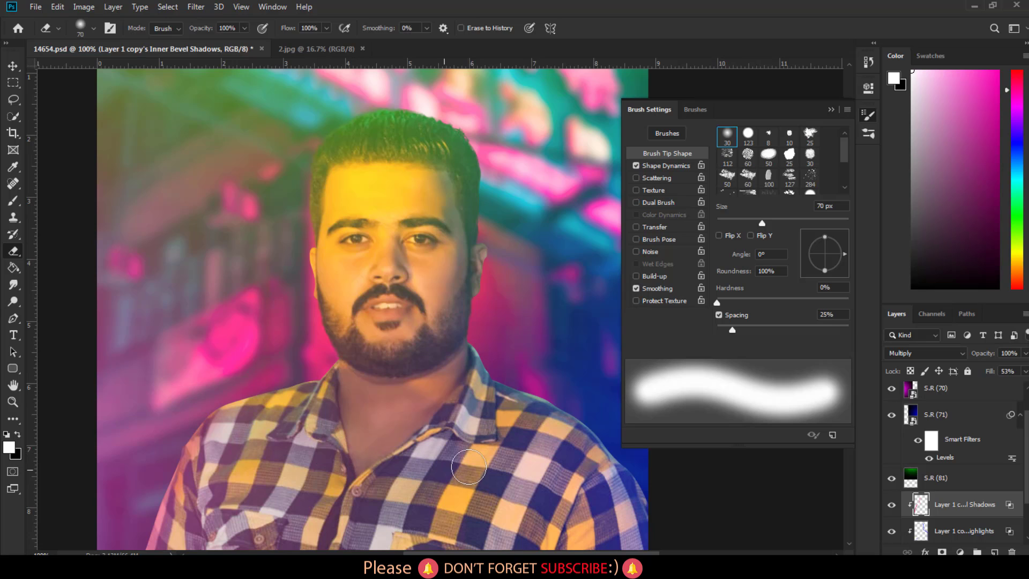
Close brush settings and switch between the bevel Highlights and Shadows layers over the shirt
left_click(832, 110)
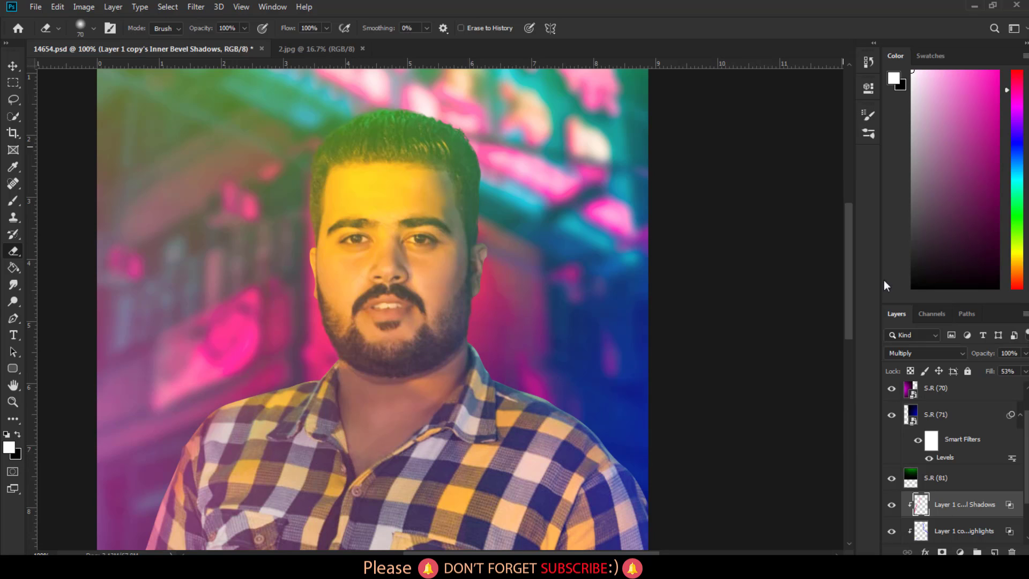
left_click(953, 536)
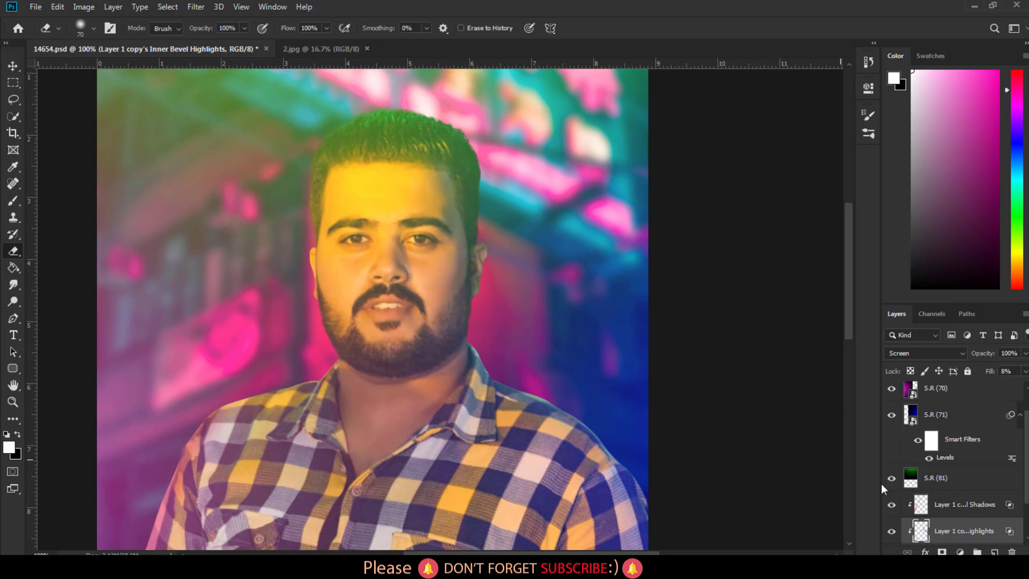
left_click(965, 507)
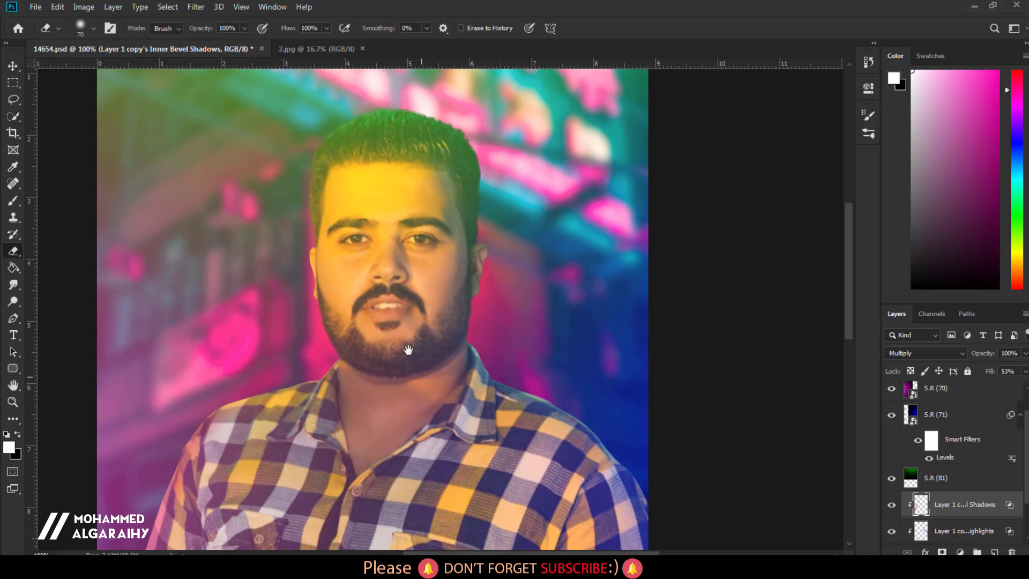
mouse_move(349, 343)
left_mouse_down()
mouse_move(368, 319)
mouse_move(363, 293)
left_mouse_up()
key("ctrl+r")
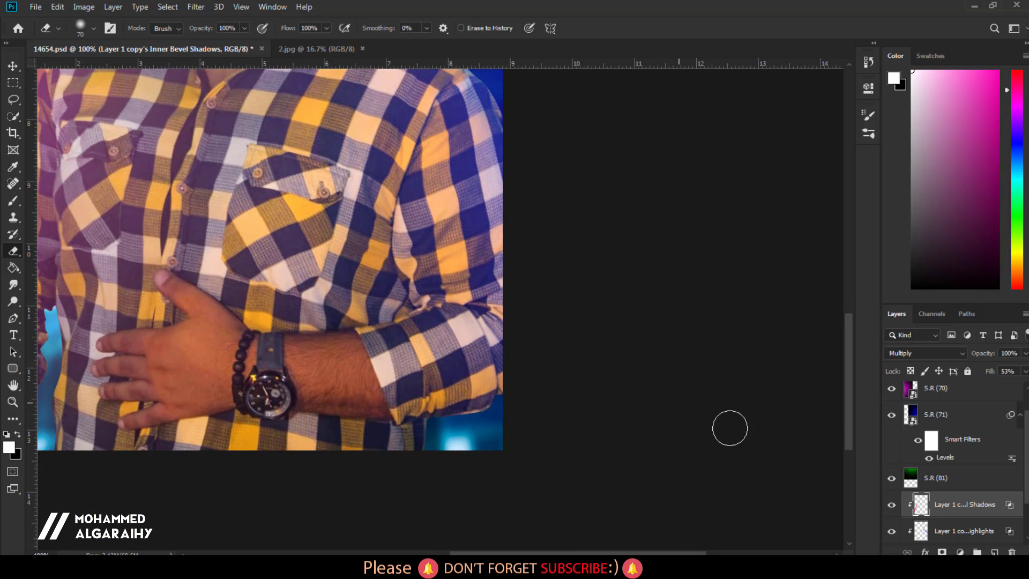
Target the Inner Bevel Highlights layer and zoom out to review the whole portrait
left_click(949, 532)
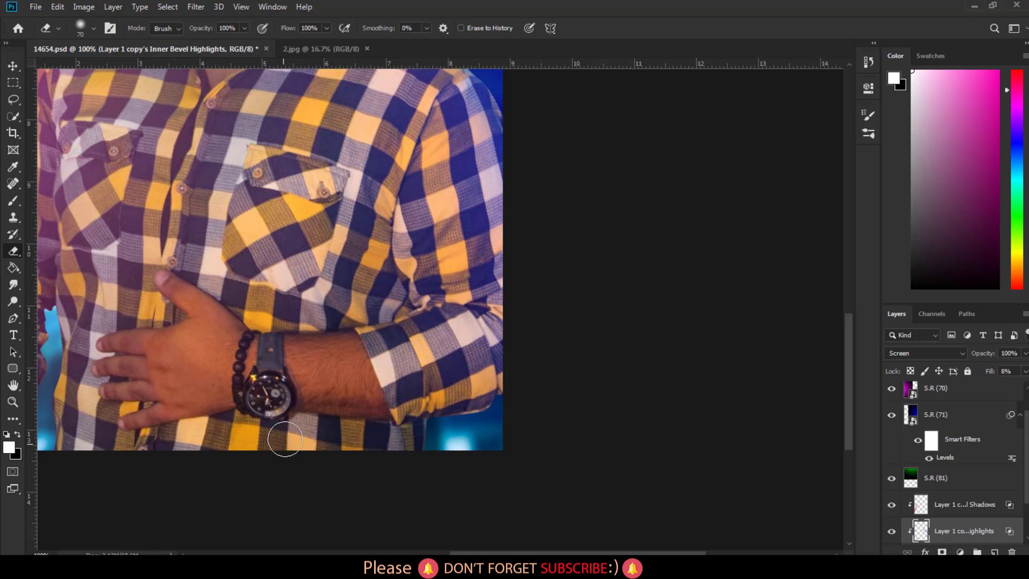
left_click_drag(193, 328, 517, 298)
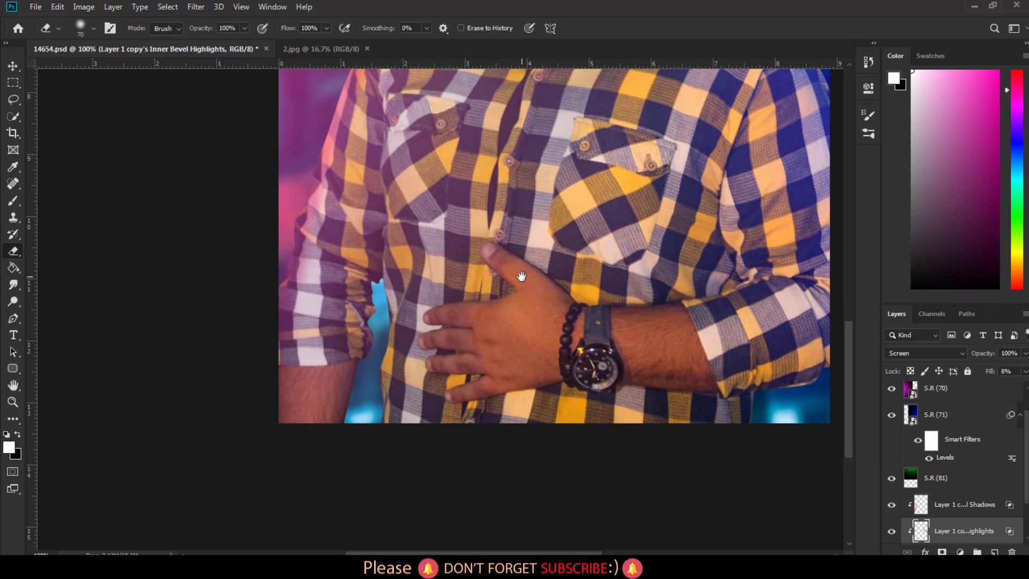
key("ctrl+minus")
key("ctrl+minus")
key("ctrl+minus")
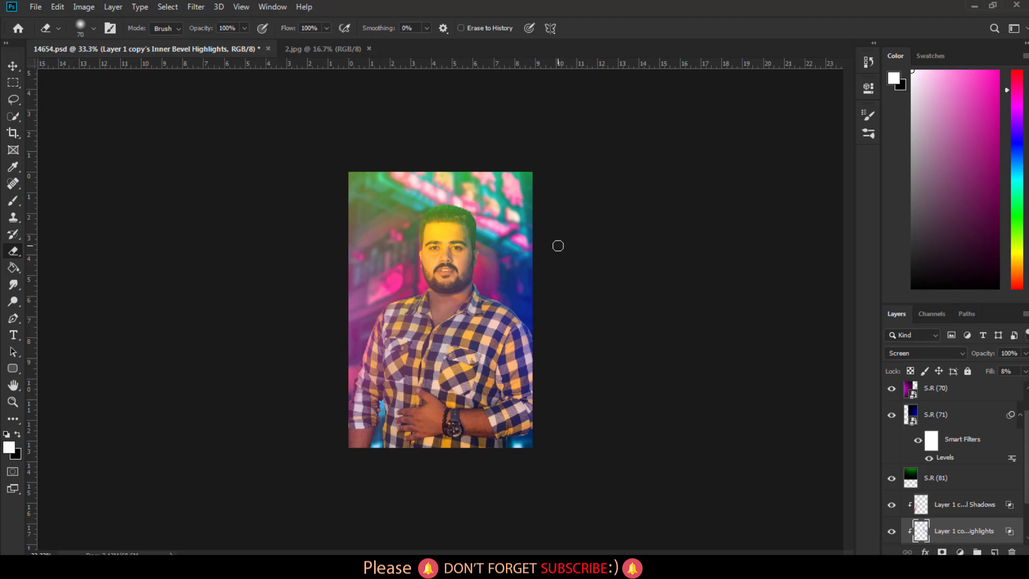
key("ctrl+minus")
key("ctrl+minus")
key("ctrl+plus")
key("ctrl+plus")
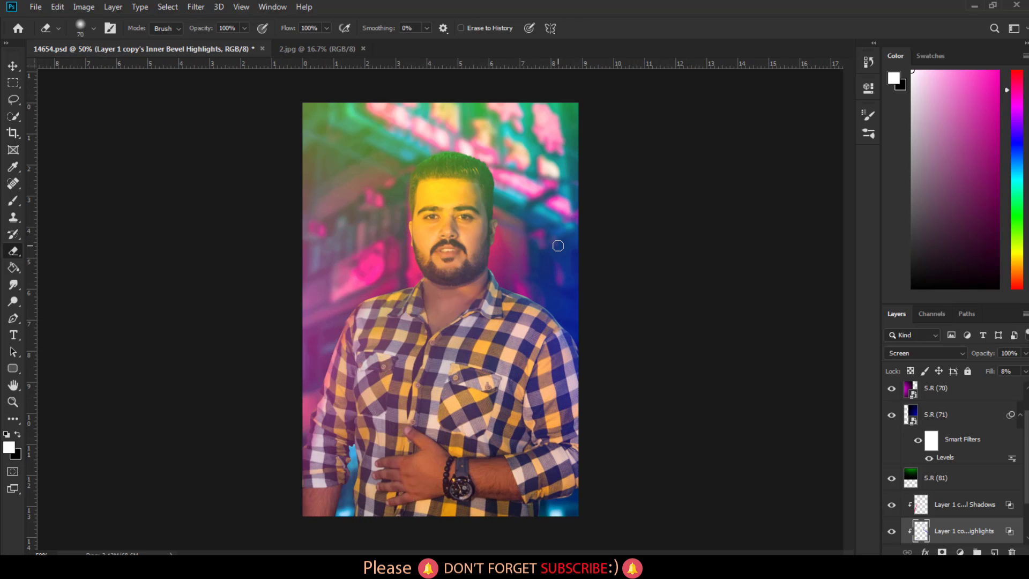
scroll(957, 414, "up", 1)
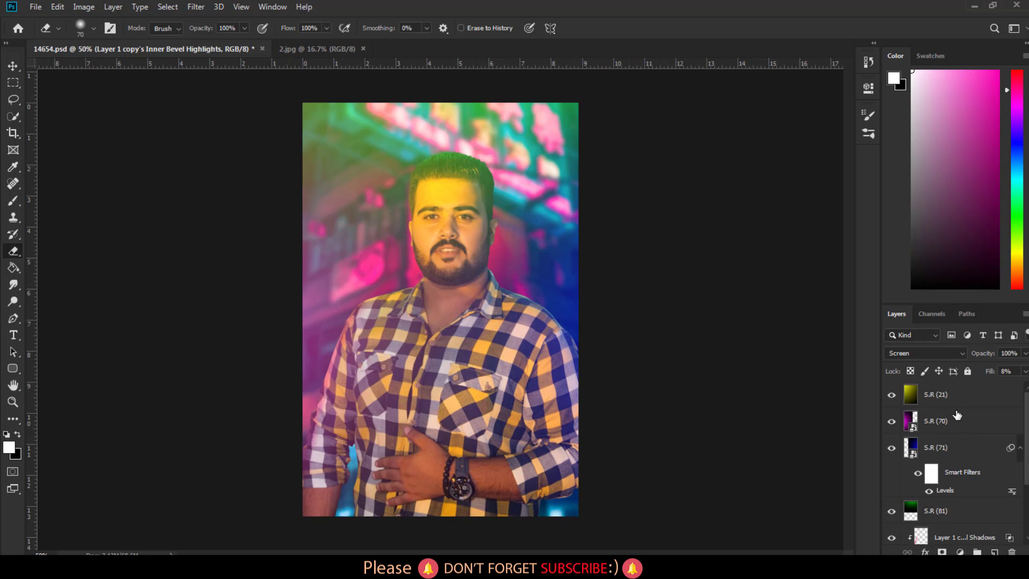
left_click(963, 400)
left_click(960, 552)
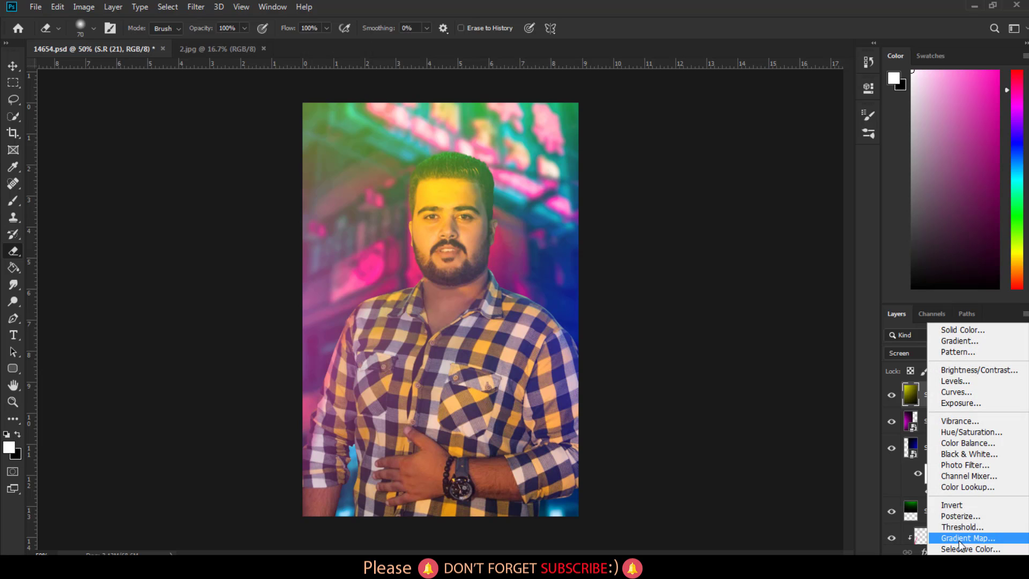
left_click(956, 486)
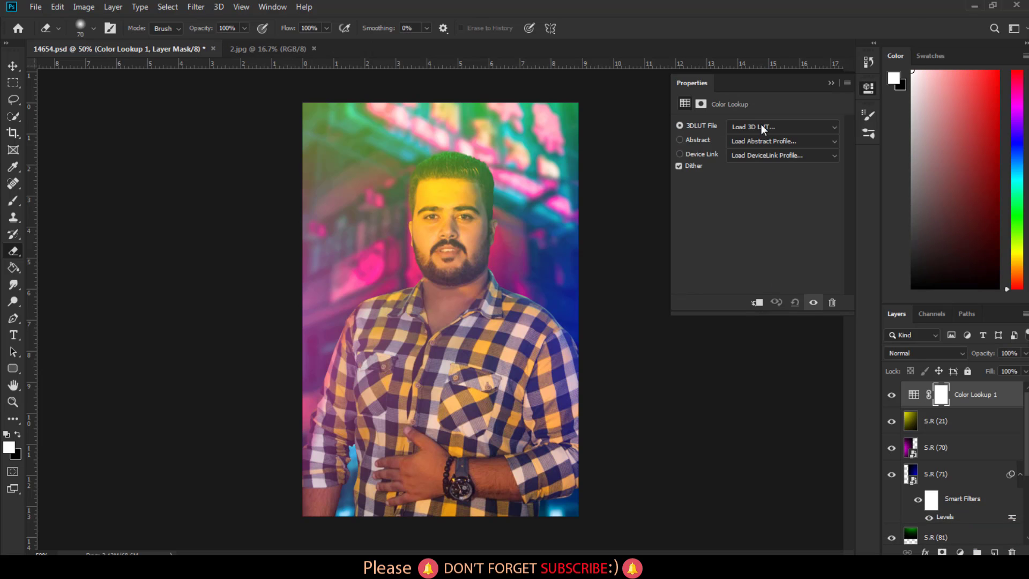
left_click(761, 127)
left_click(780, 410)
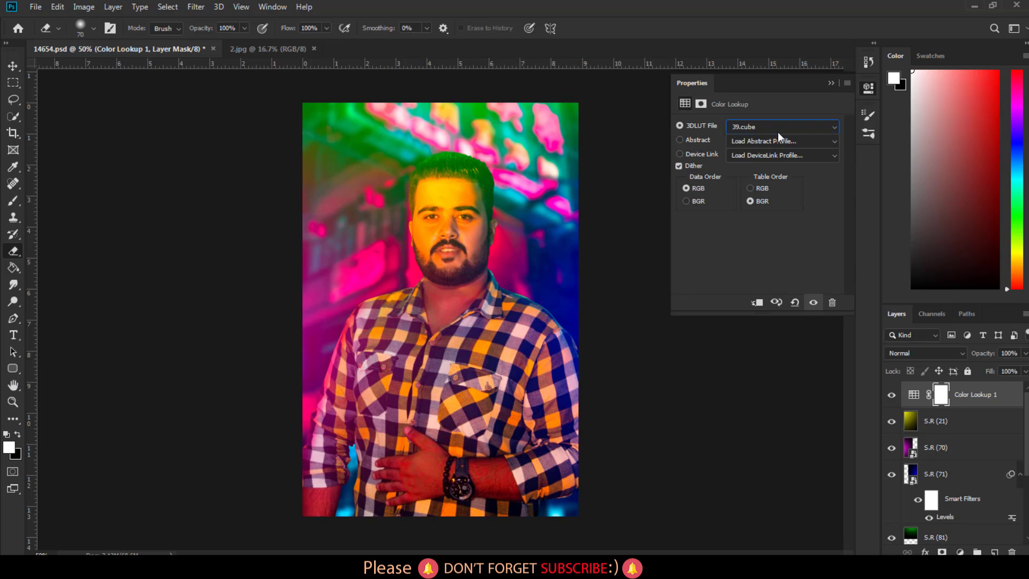
scroll(777, 129, "down", 2)
scroll(777, 129, "down", 2)
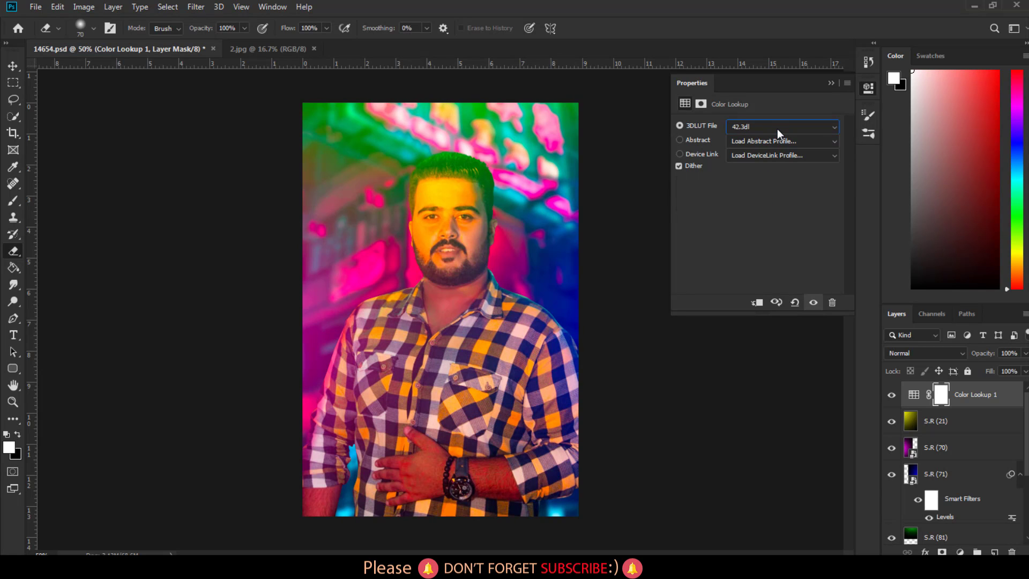
scroll(778, 129, "down", 1)
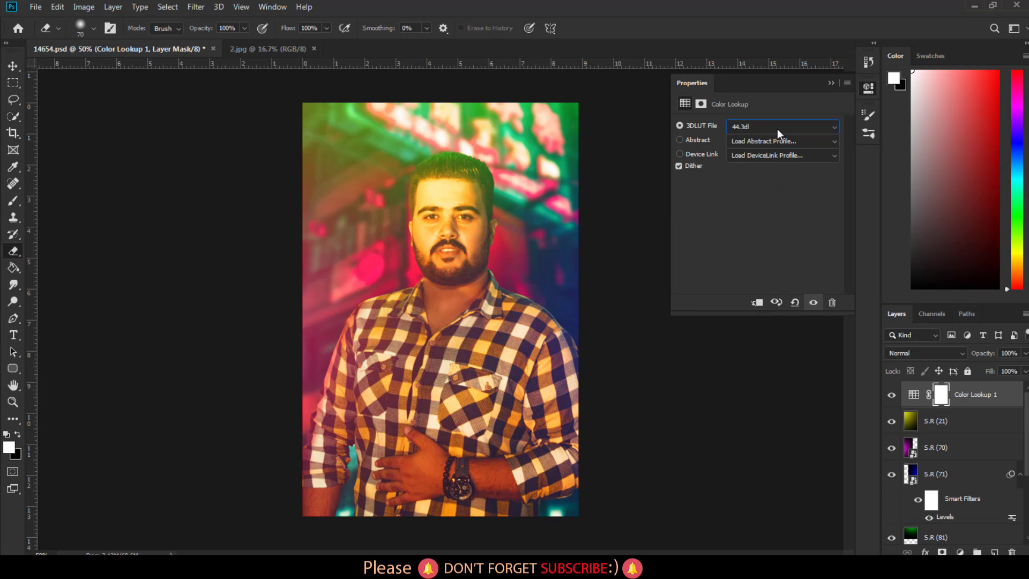
scroll(777, 128, "down", 1)
scroll(777, 129, "down", 1)
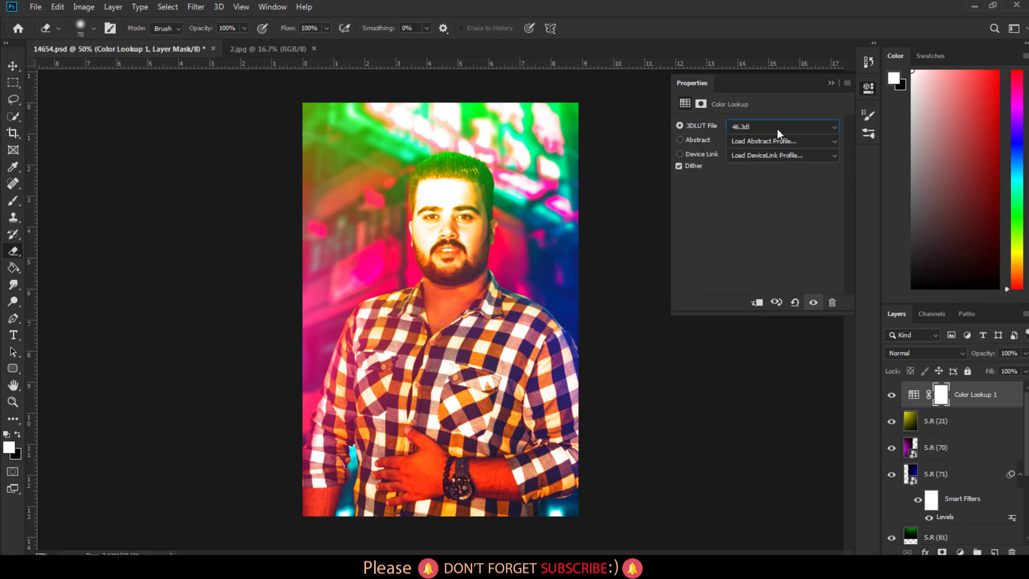
scroll(777, 129, "down", 1)
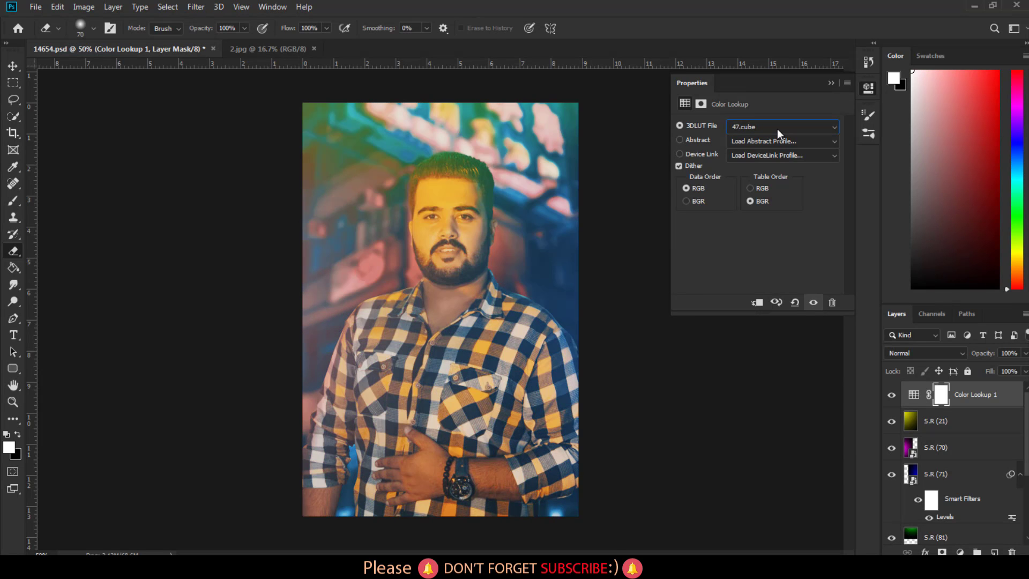
scroll(777, 129, "down", 1)
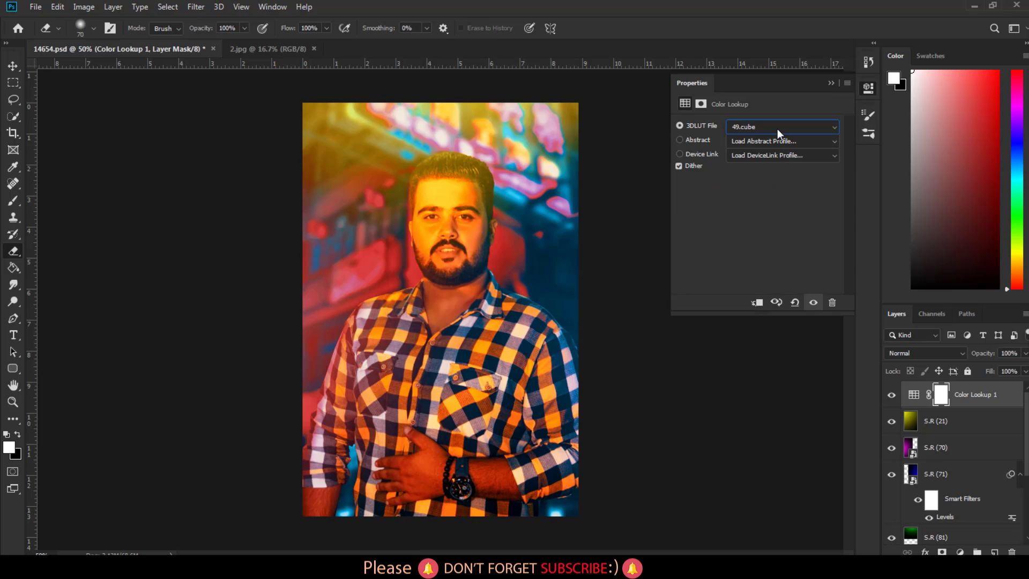
scroll(777, 129, "down", 1)
scroll(777, 128, "down", 1)
scroll(777, 129, "down", 1)
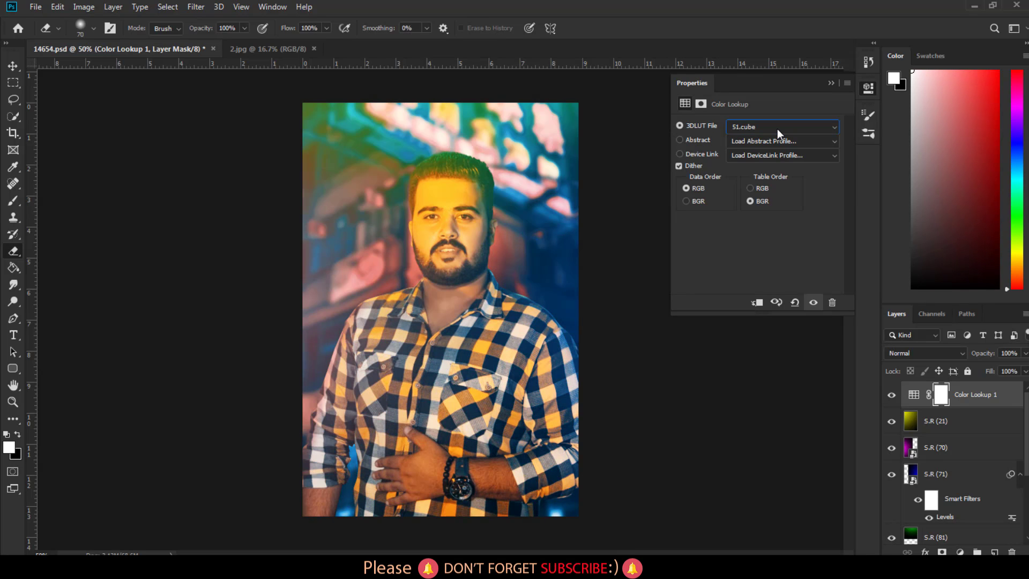
scroll(777, 129, "down", 1)
scroll(777, 129, "down", 1)
scroll(778, 129, "down", 1)
scroll(777, 128, "down", 1)
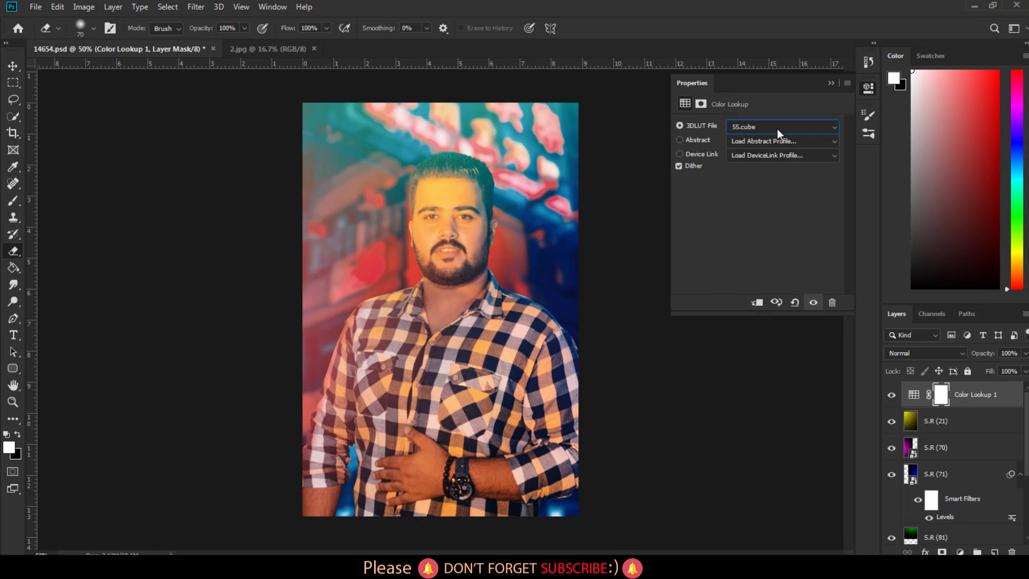
left_click(830, 84)
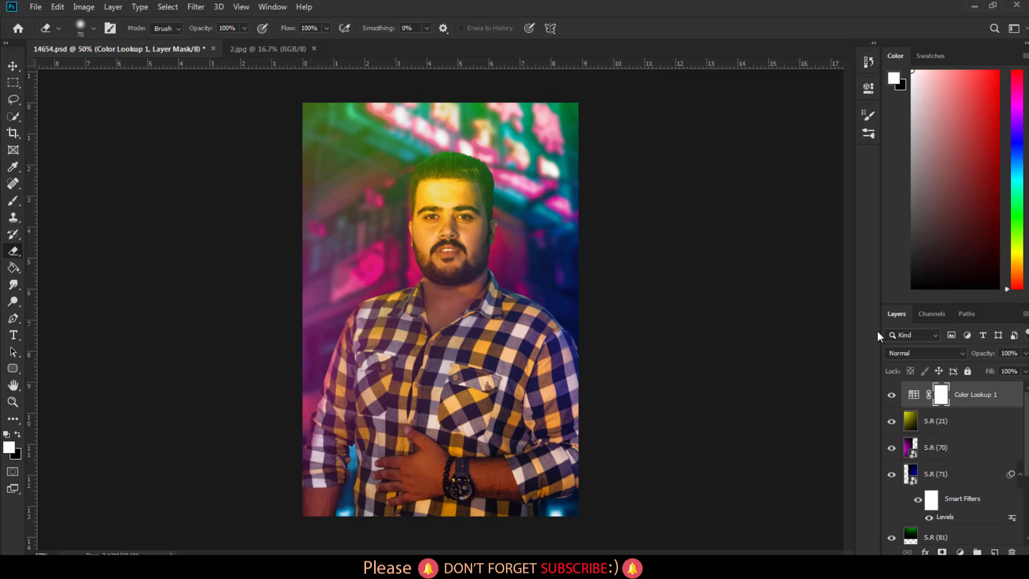
left_click(892, 396)
key("ctrl+minus")
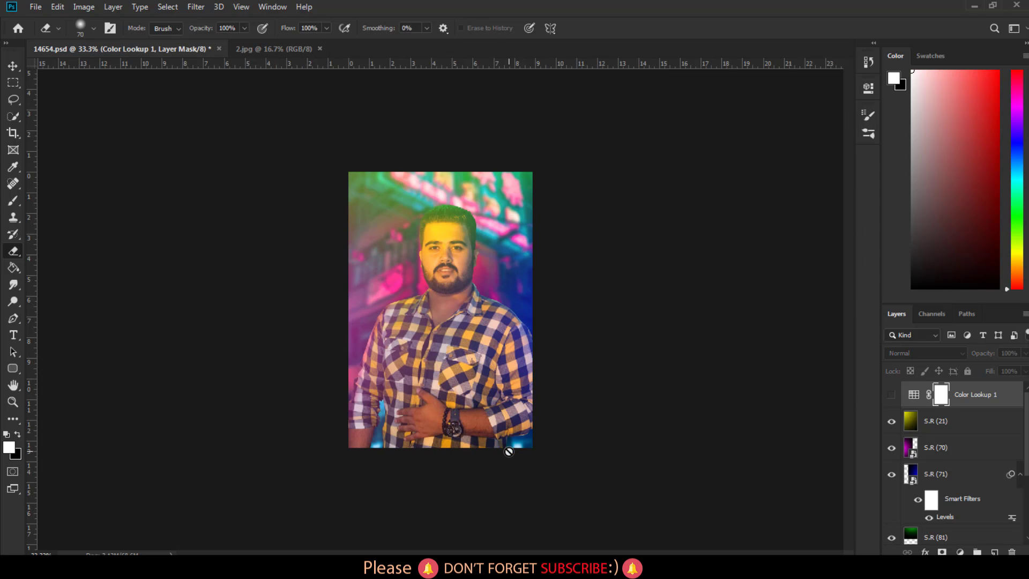
key("ctrl+plus")
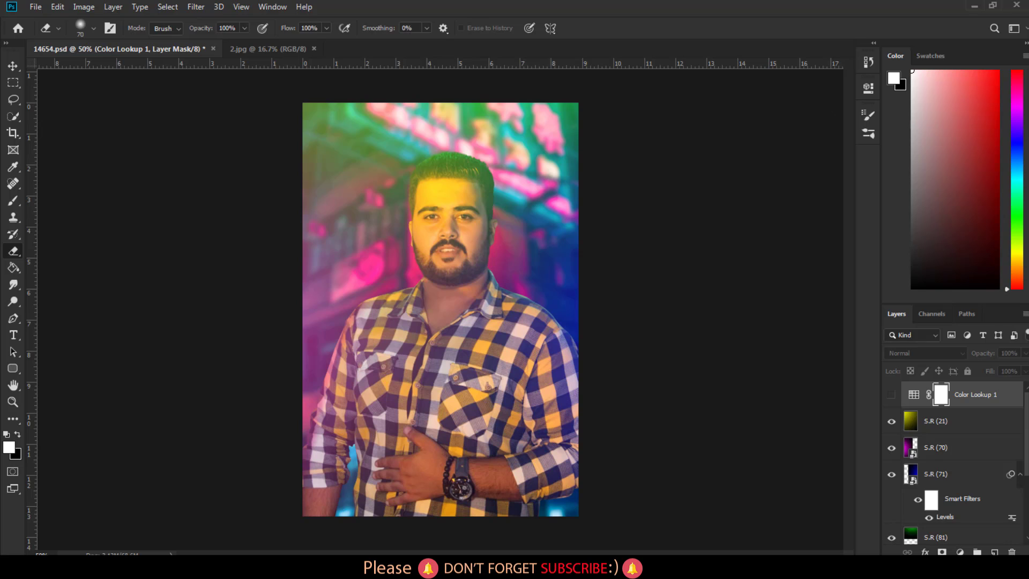
left_click(1012, 551)
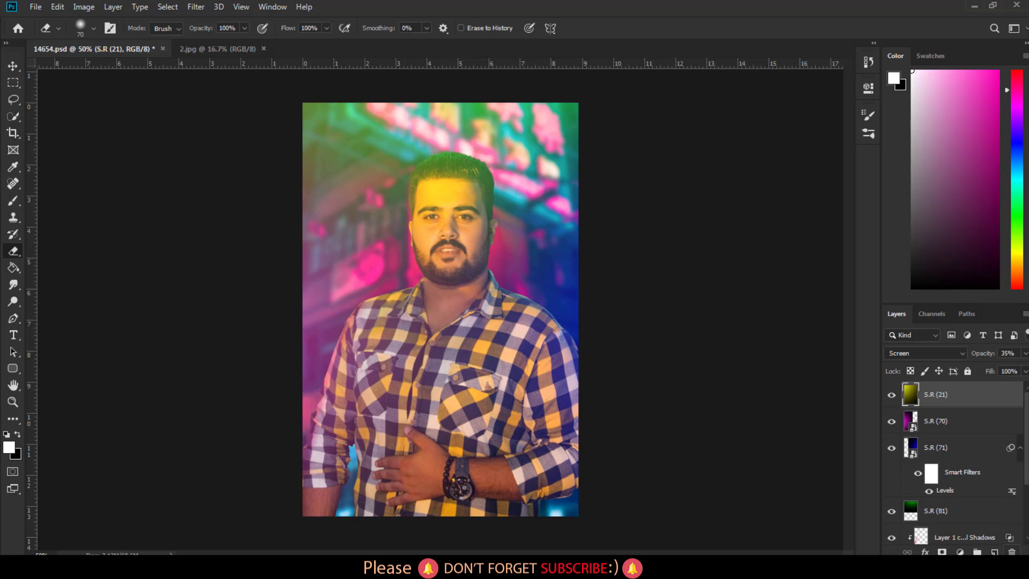
Stamp all visible layers into a new layer and add a Camera Raw post-crop vignette of about -37
key("ctrl+shift+alt+e")
left_click(196, 6)
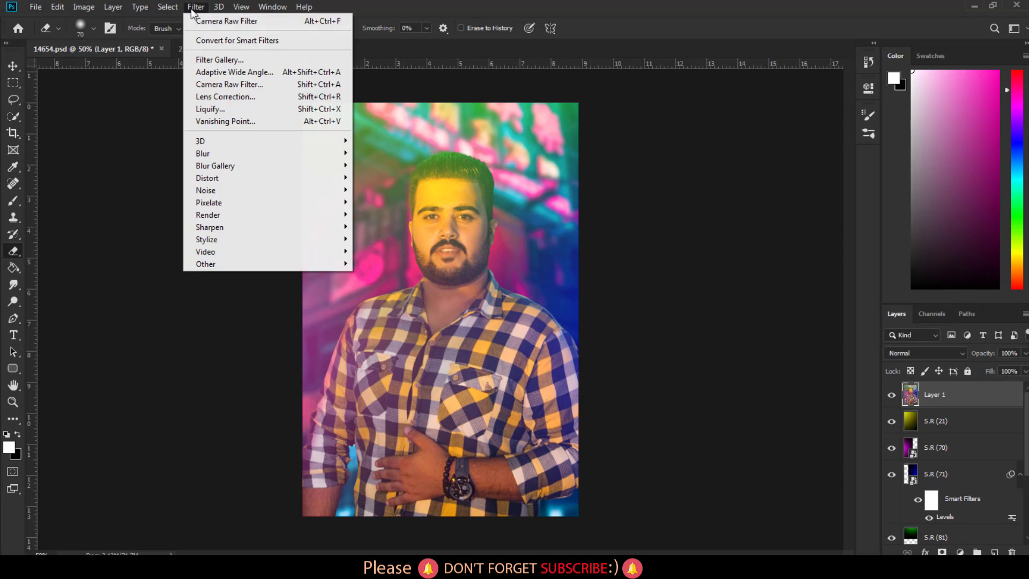
left_click(231, 85)
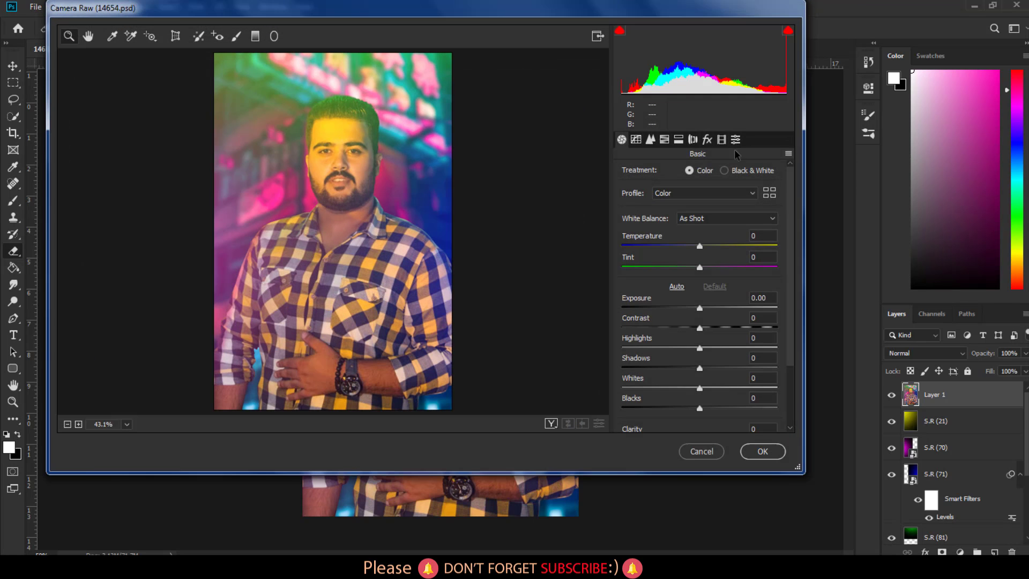
left_click(707, 140)
left_click_drag(700, 310, 679, 312)
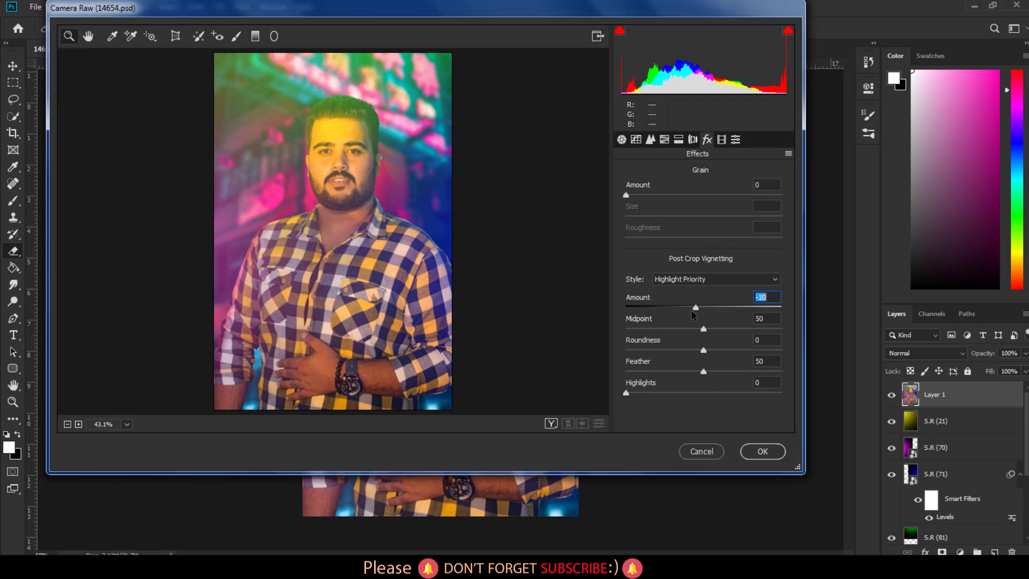
left_click_drag(674, 312, 671, 315)
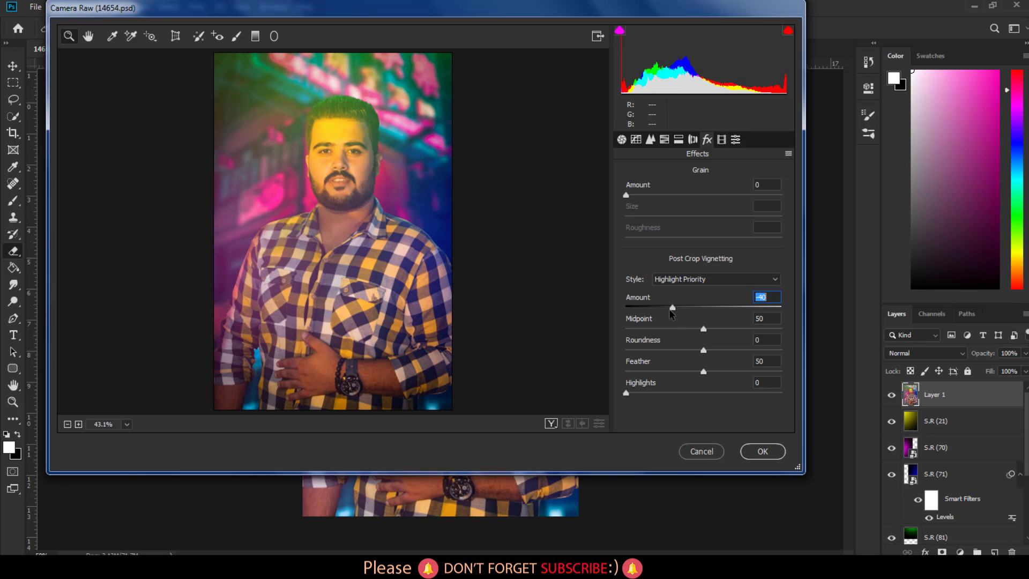
left_click(748, 451)
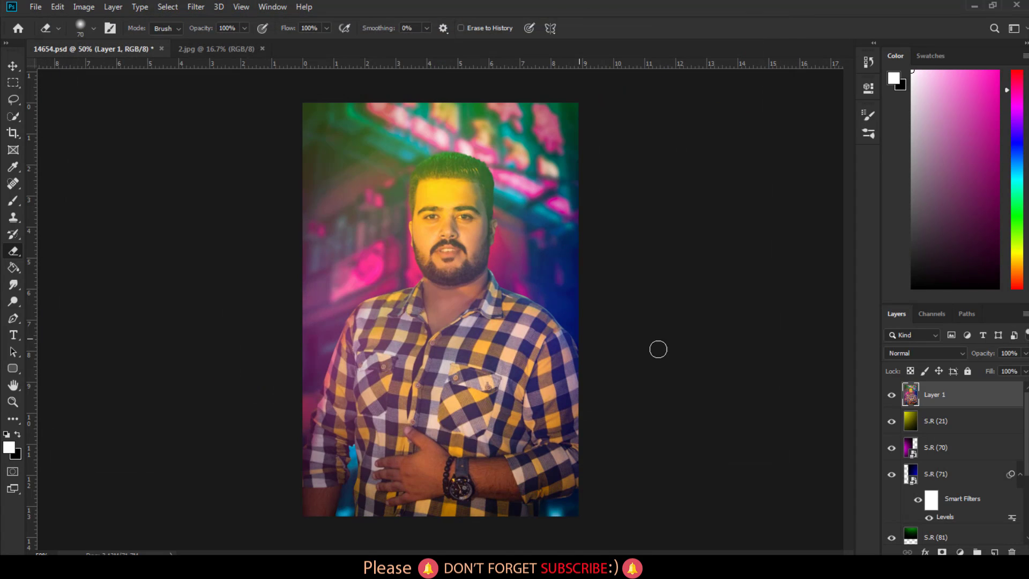
Export the portrait via Save for Web as a PNG-24 named 14654 on the Desktop
left_click(35, 6)
mouse_move(48, 183)
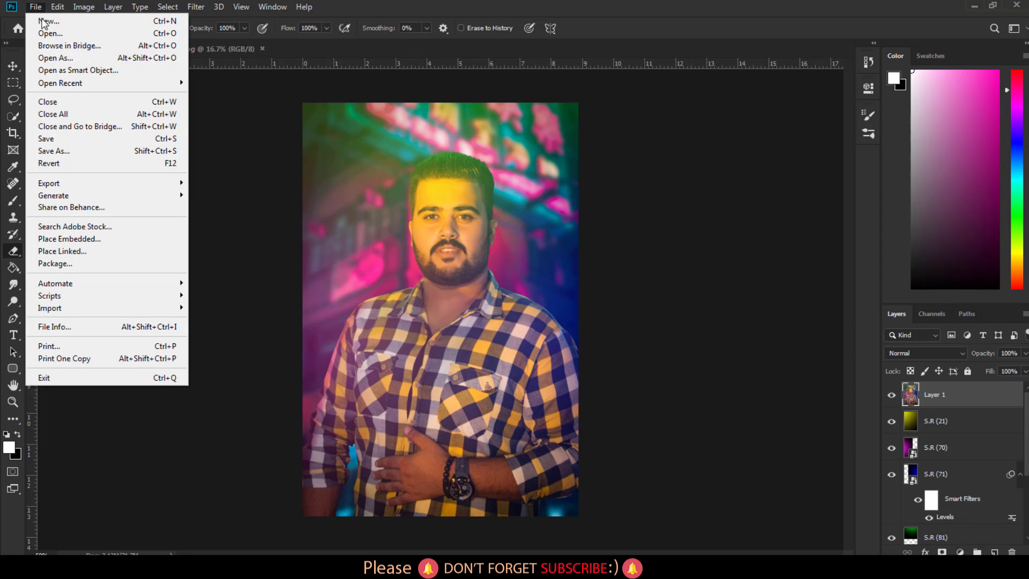
left_click(244, 234)
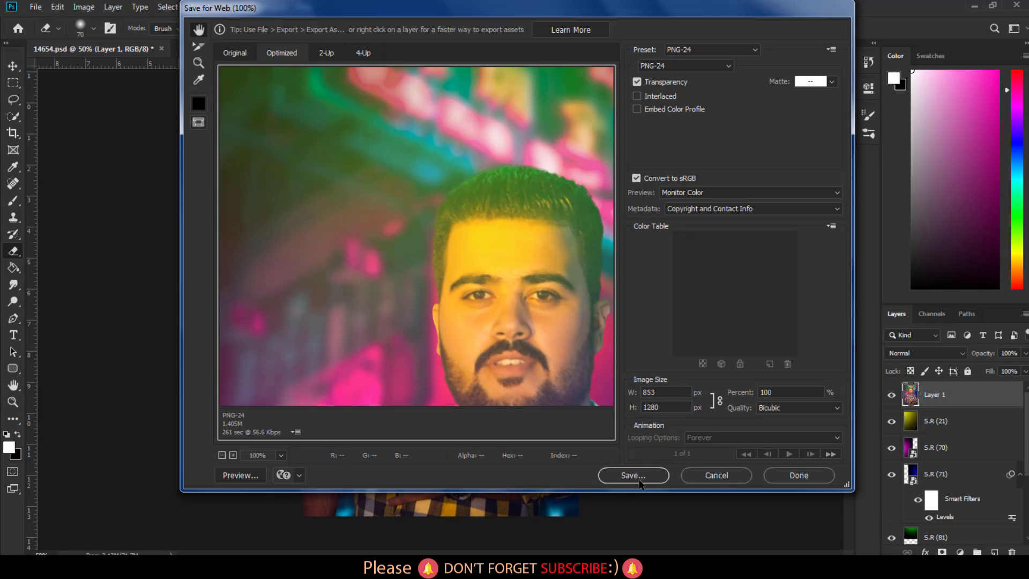
left_click(638, 475)
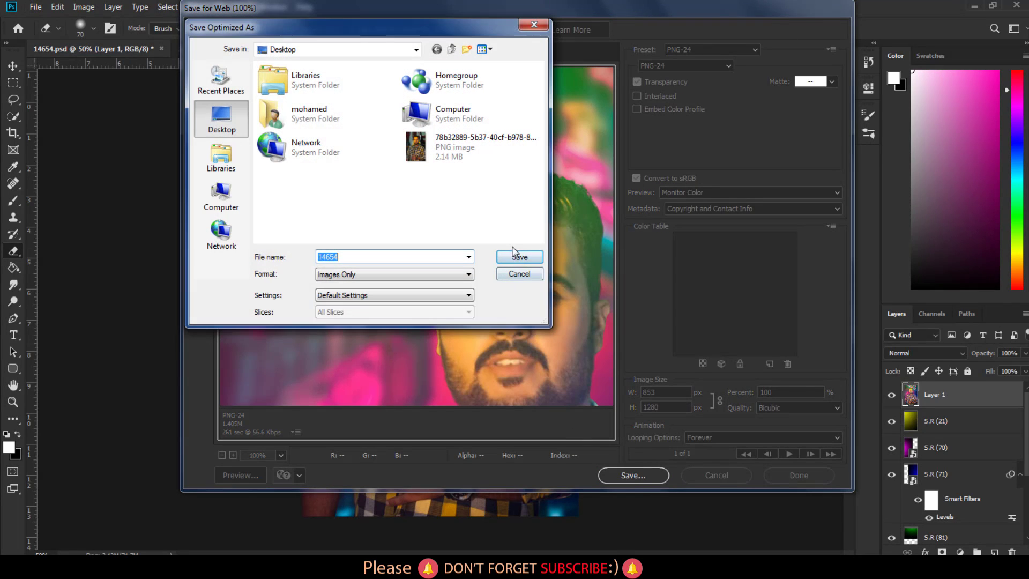
left_click(516, 256)
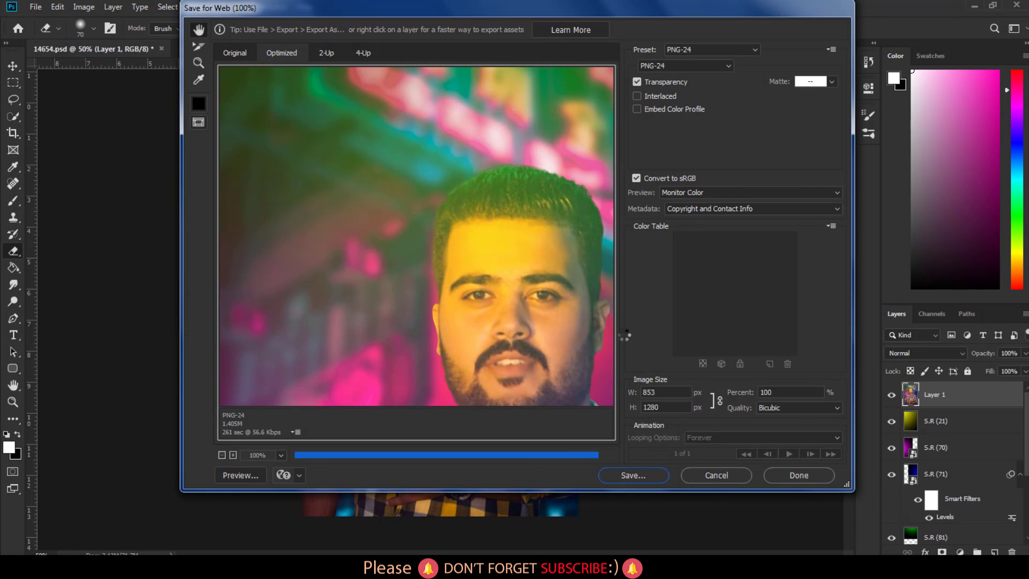